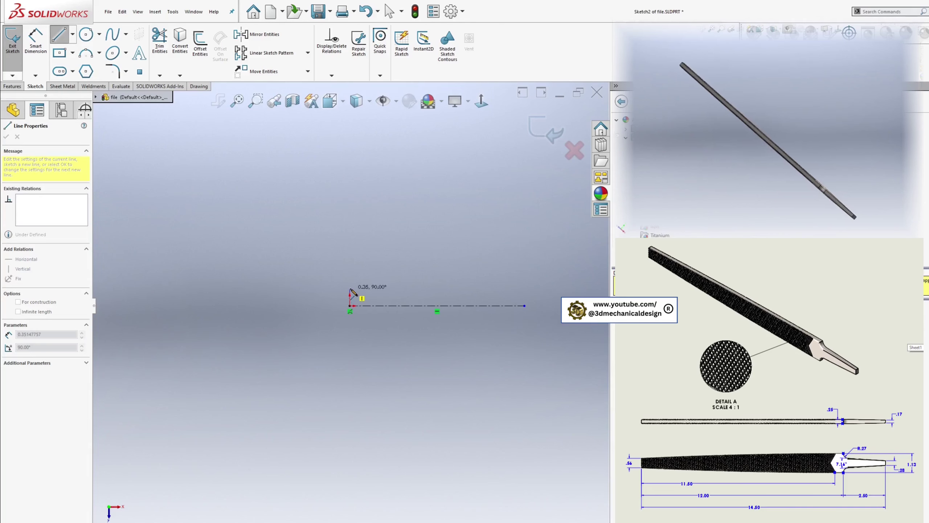
Sketch a vertical line up from the centerline's end at the origin and set its length to 0.56/2 in.
left_click(350, 289)
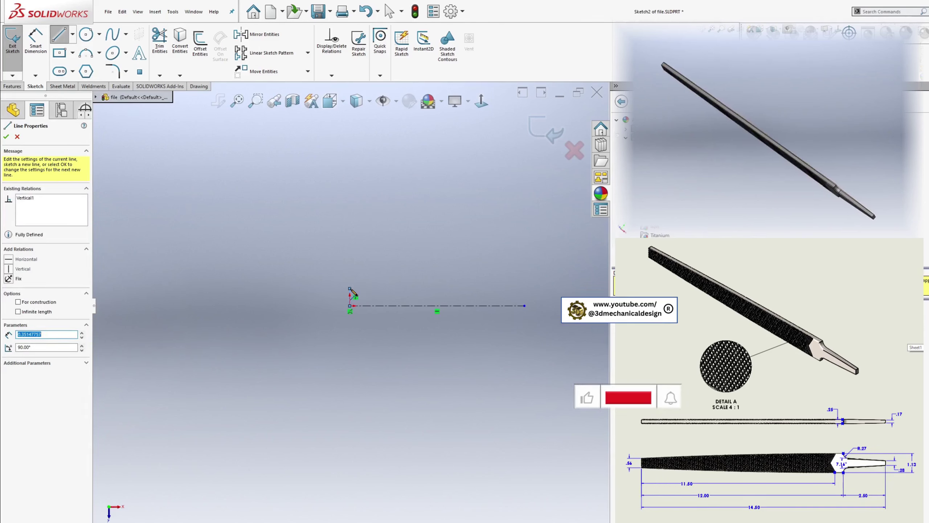
key("Escape")
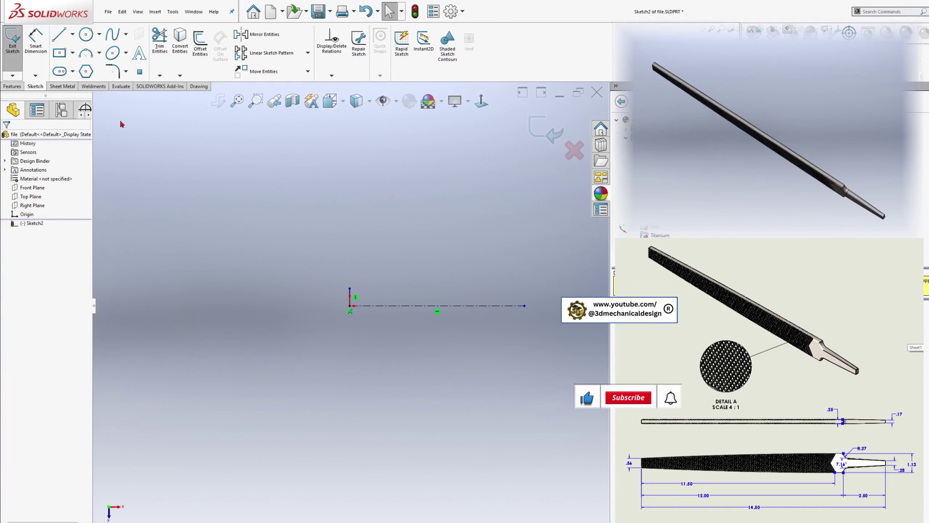
left_click(35, 41)
left_click(350, 288)
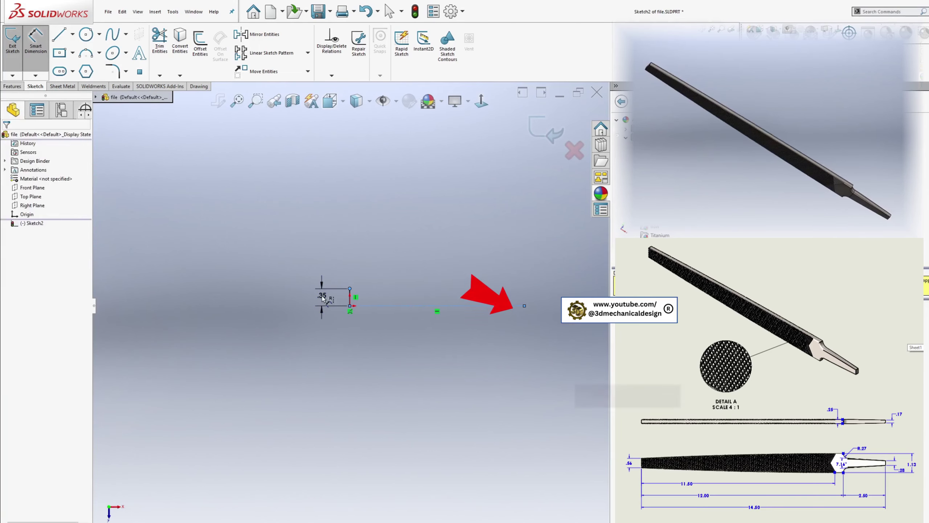
left_click(322, 296)
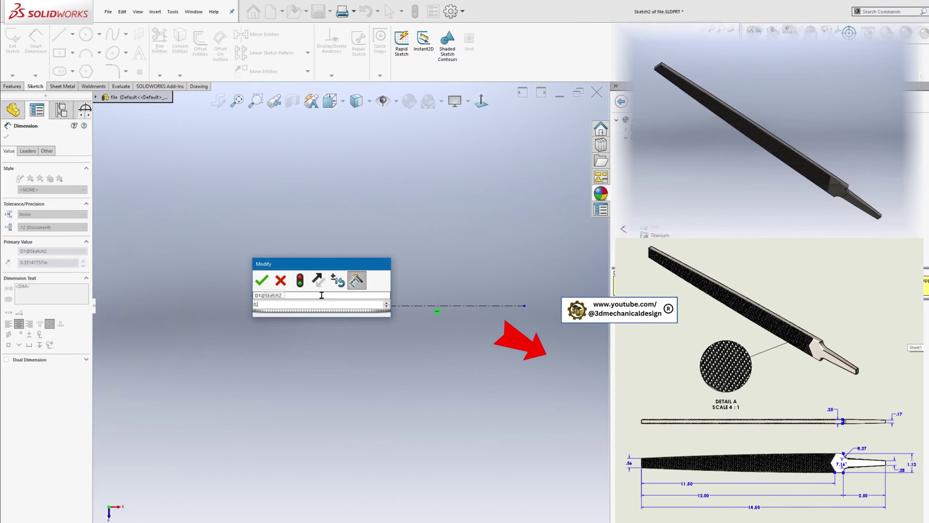
type("0.56/2")
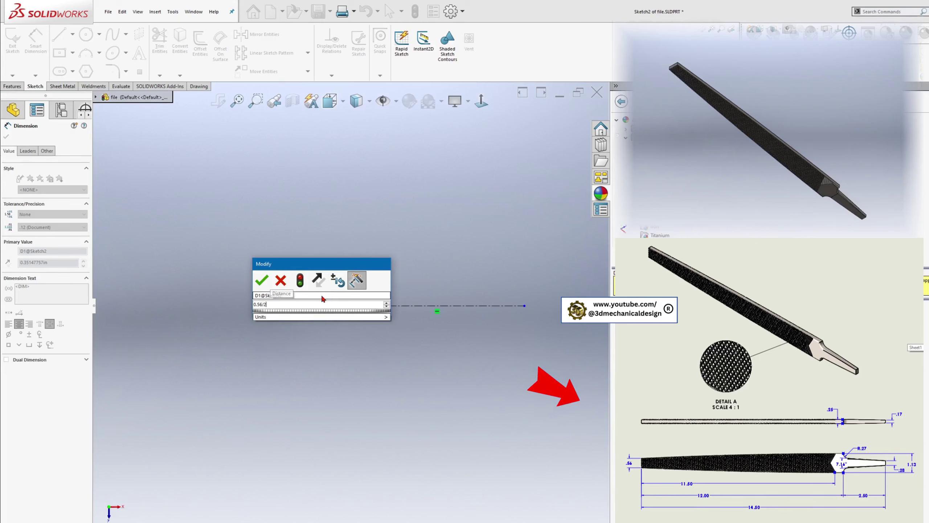
key("Return")
Sketch a vertical line up from the centerline's free end and set its length to 0.28/2 in.
scroll(570, 314, "down", 2)
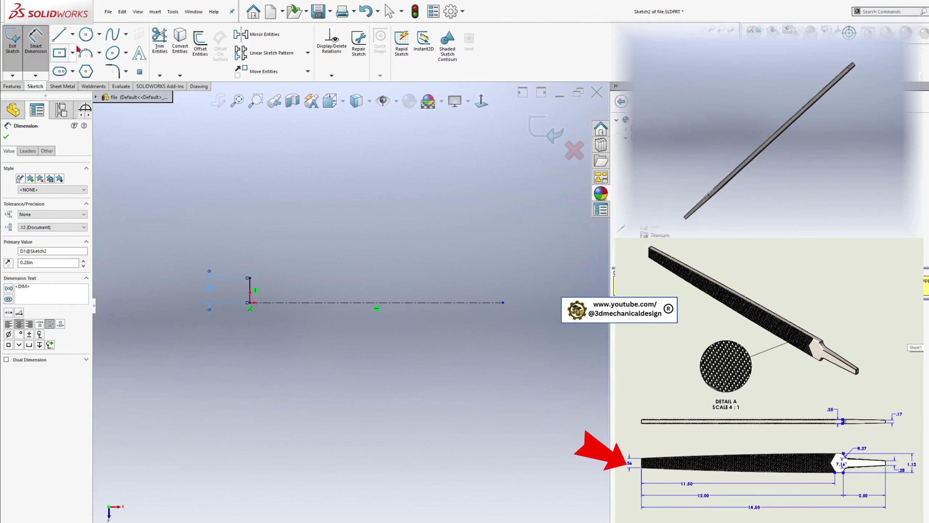
left_click(503, 302)
left_click(503, 289)
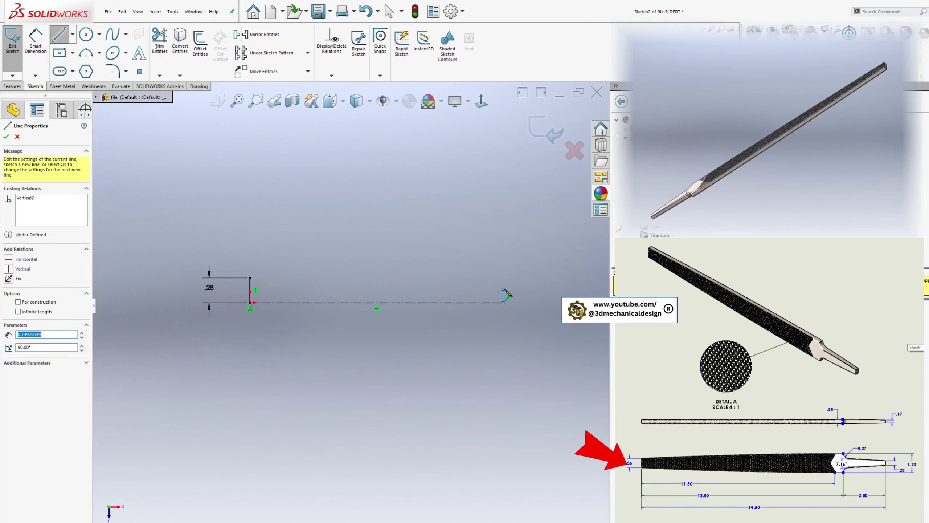
left_click(35, 41)
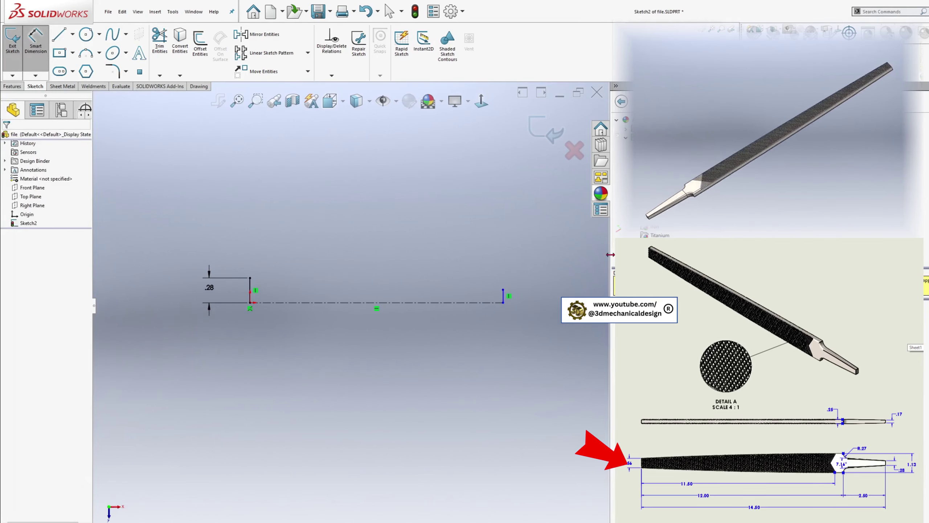
left_click(503, 296)
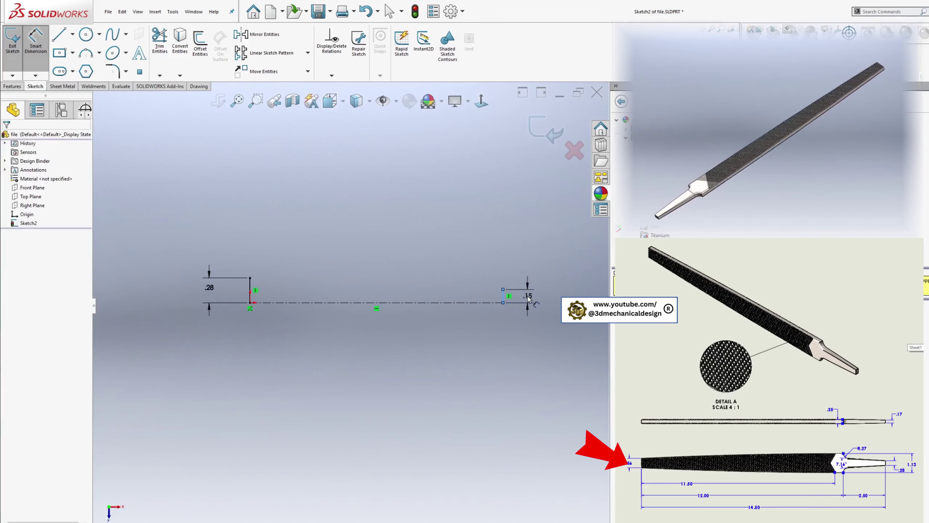
left_click(521, 295)
type("0.28/2")
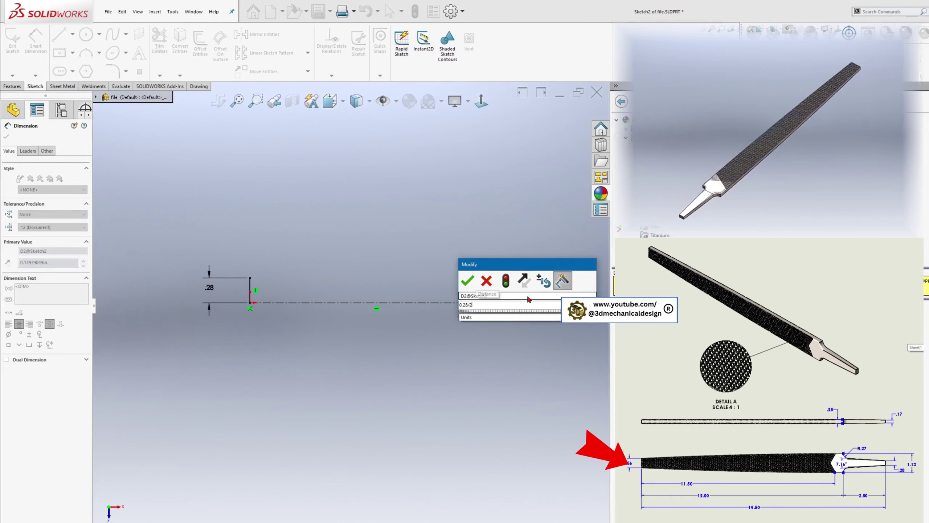
key("Return")
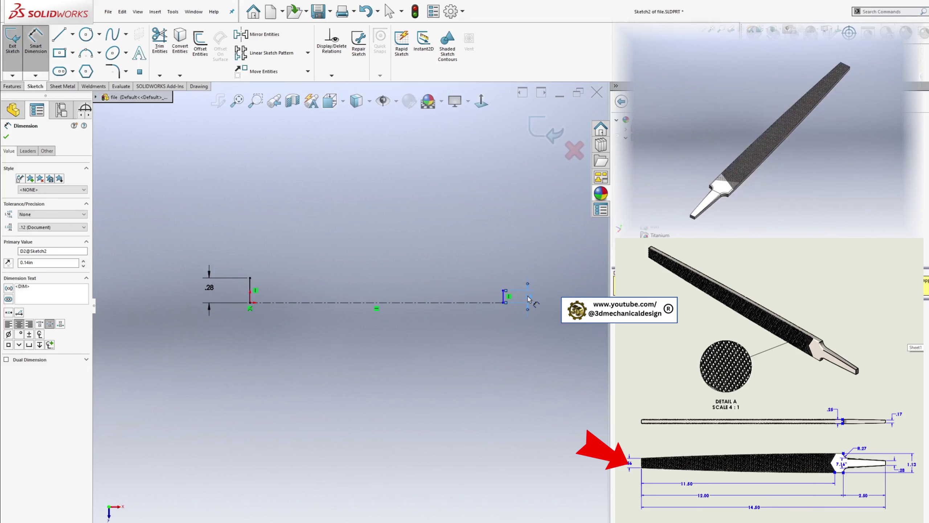
Draw a vertical construction line about 0.38 in high, starting on the horizontal centerline between the two end lines.
left_click(72, 35)
left_click(56, 60)
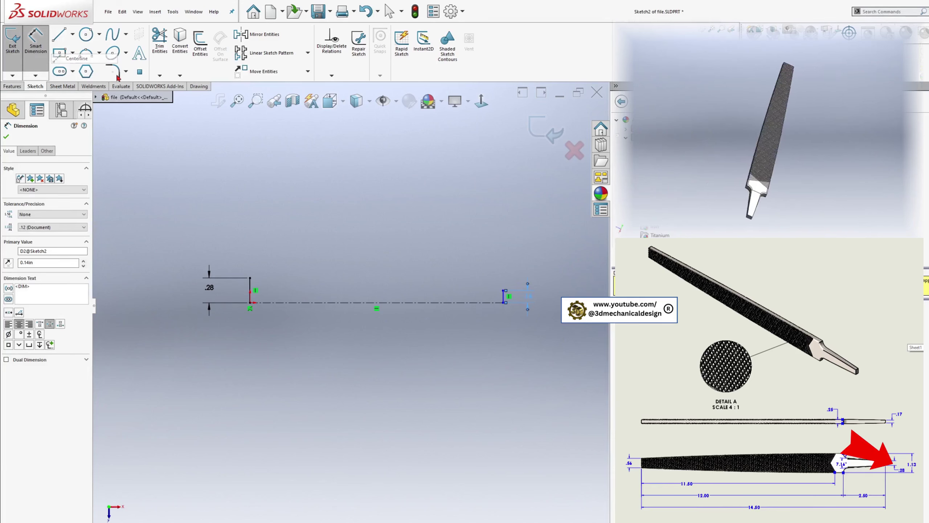
left_click(442, 302)
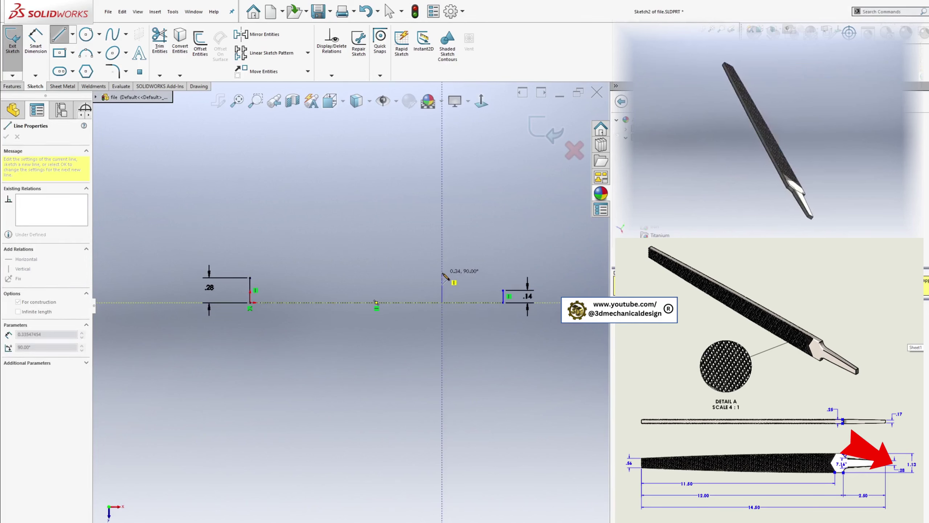
left_click(442, 269)
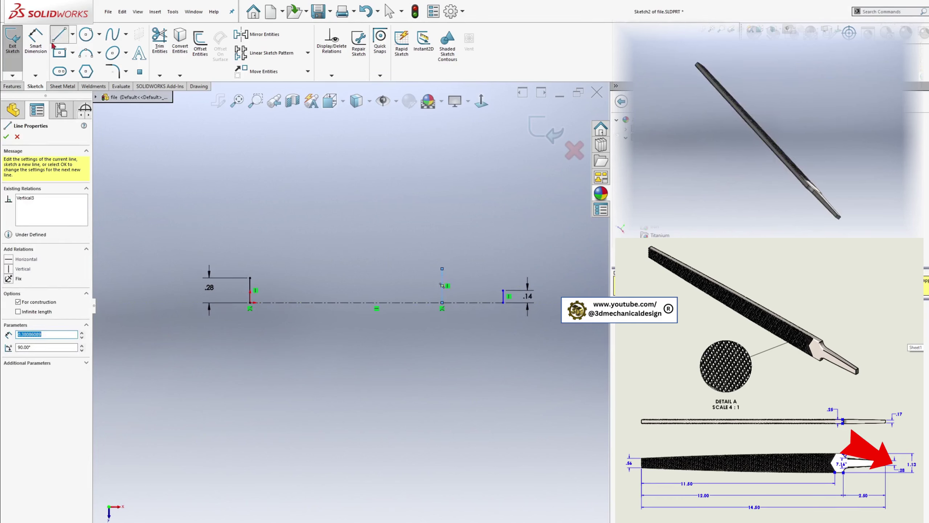
Dimension the distance from the vertical line at the origin to the vertical construction line as 12 in.
left_click(36, 40)
left_click(443, 281)
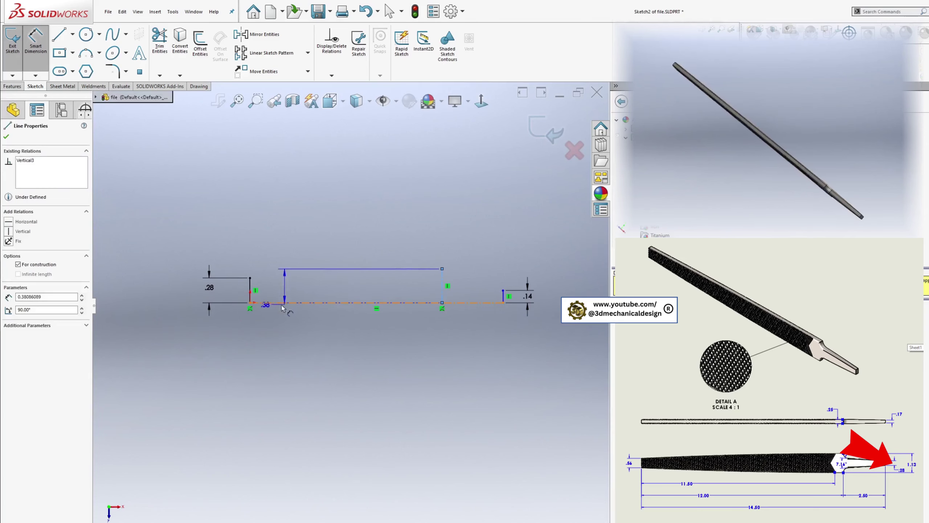
left_click(251, 292)
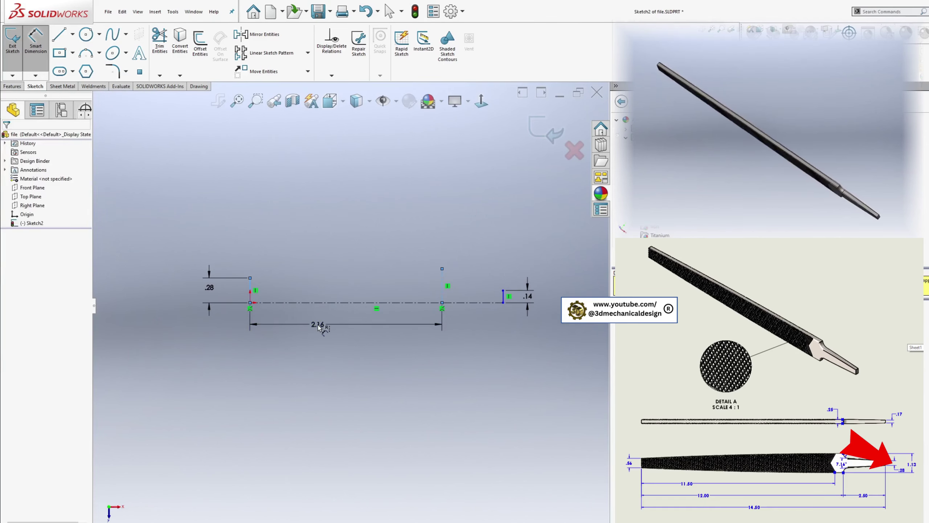
left_click(435, 324)
type("12")
key("Return")
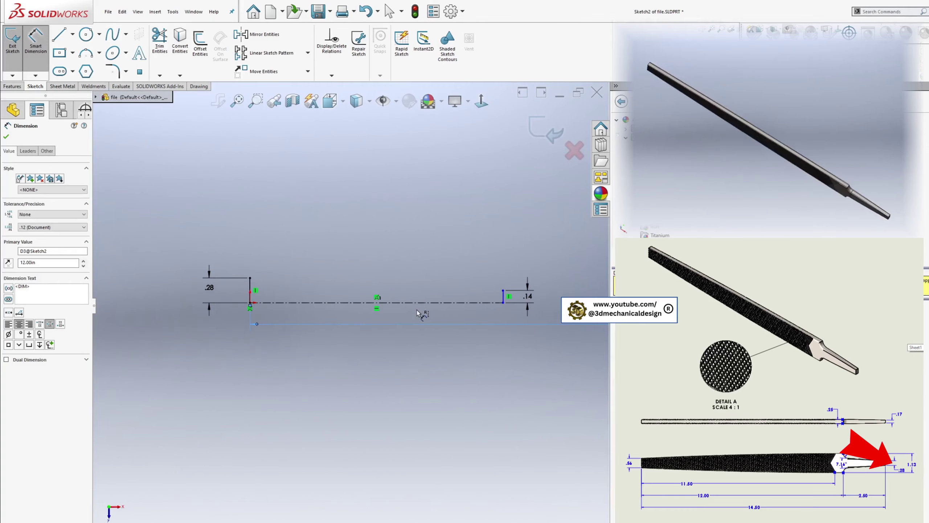
scroll(471, 269, "up", 6)
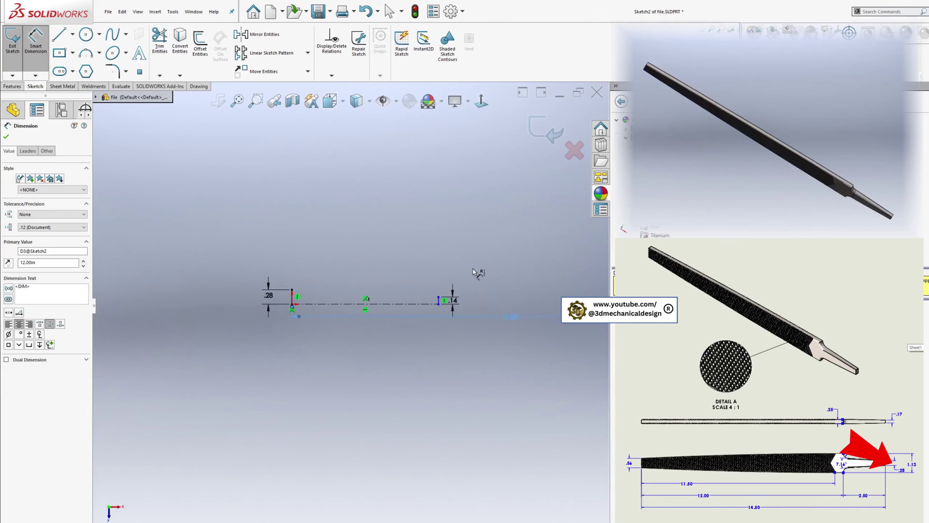
scroll(473, 269, "down", 2)
scroll(474, 273, "up", 4)
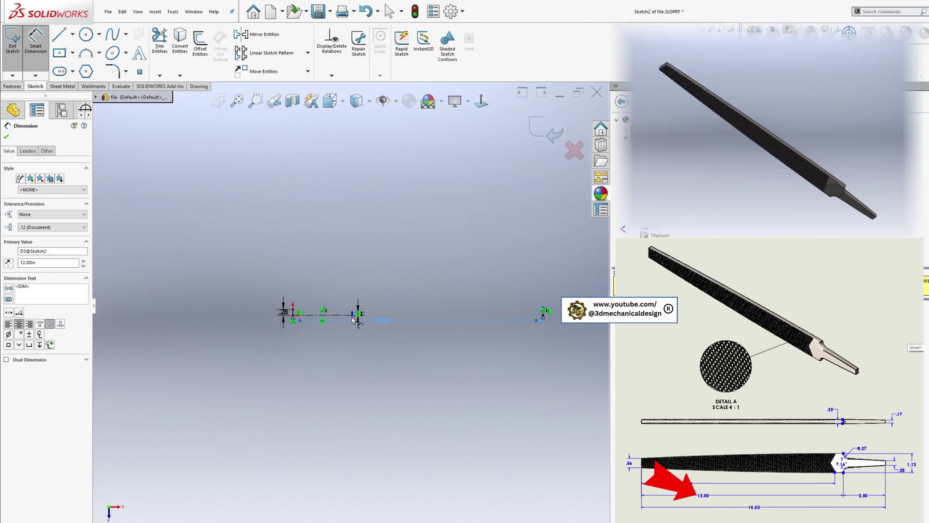
key("Escape")
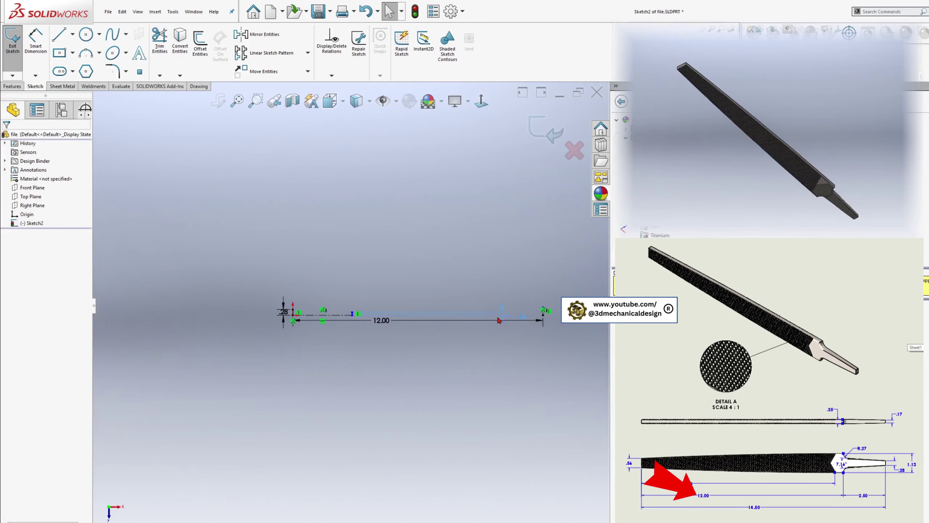
Stretch the centerline so its free end and the short end line sit beyond the vertical construction line, about 13.93 in from the origin.
scroll(376, 324, "down", 2)
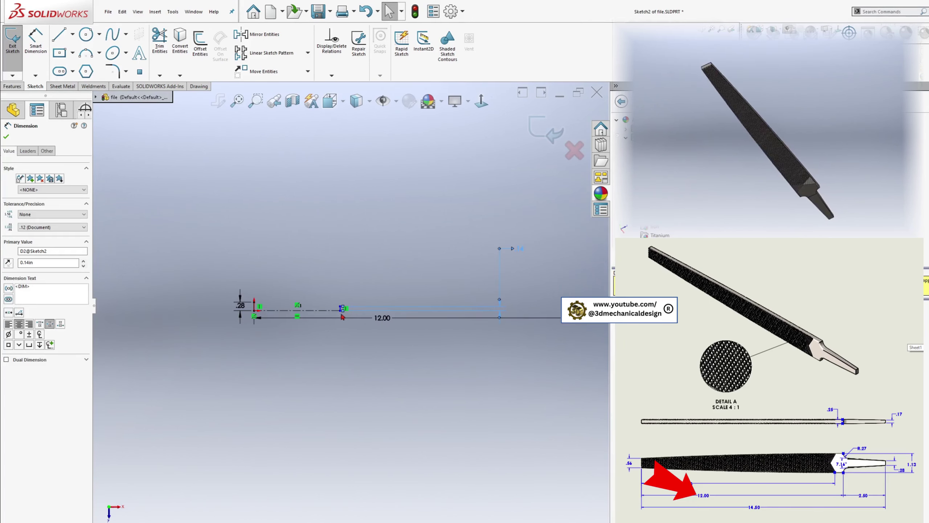
left_click_drag(341, 311, 498, 319)
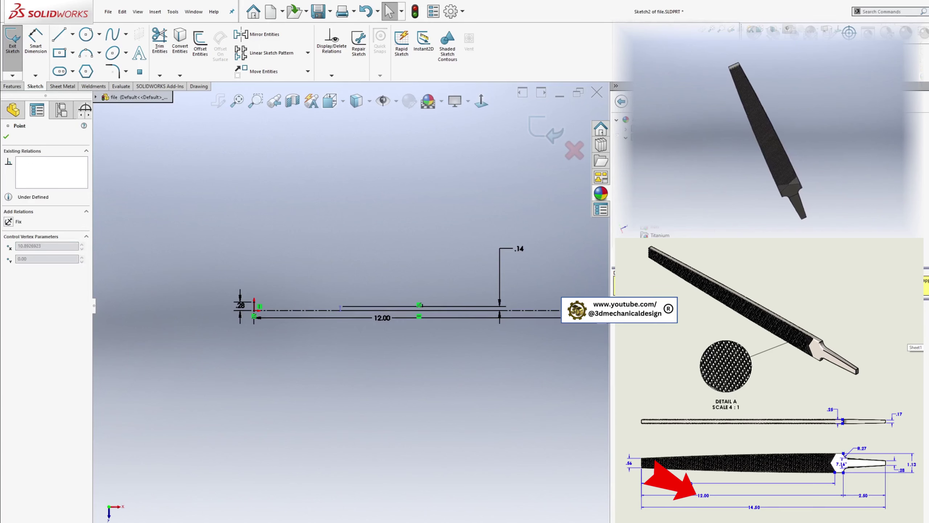
scroll(583, 311, "up", 1)
middle_click_drag(585, 314, 279, 301, "ctrl")
scroll(180, 301, "down", 3)
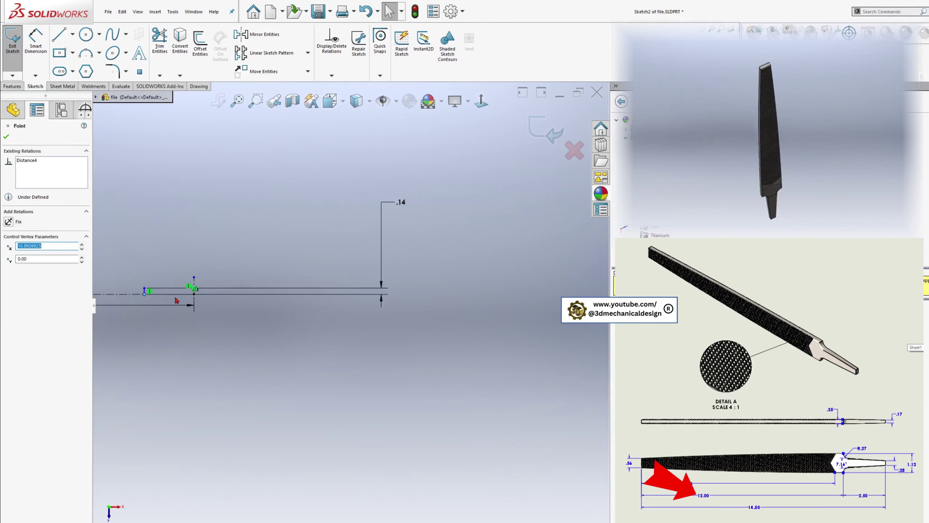
left_click_drag(149, 298, 281, 296)
scroll(208, 315, "up", 8)
scroll(257, 266, "down", 4)
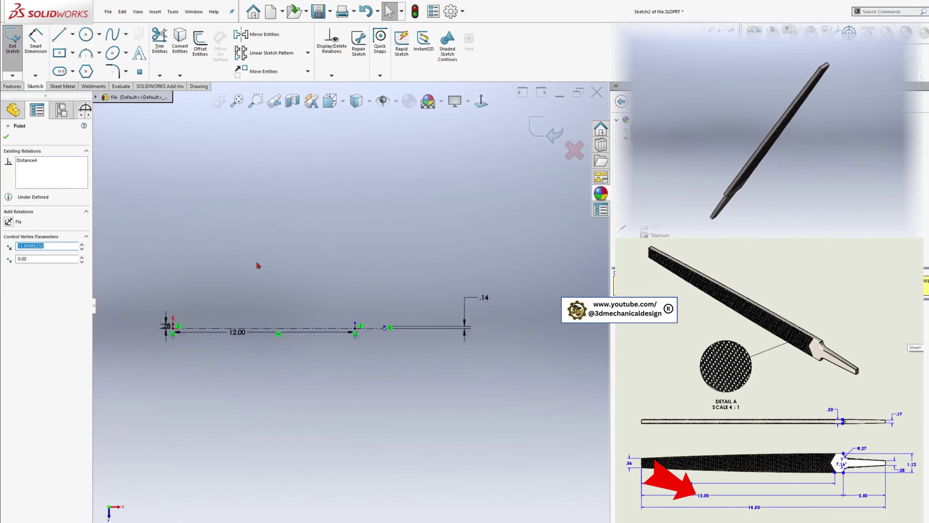
Dimension the distance from the vertical construction line to the short end line as 2.5 in.
left_click(449, 380)
scroll(454, 384, "down", 5)
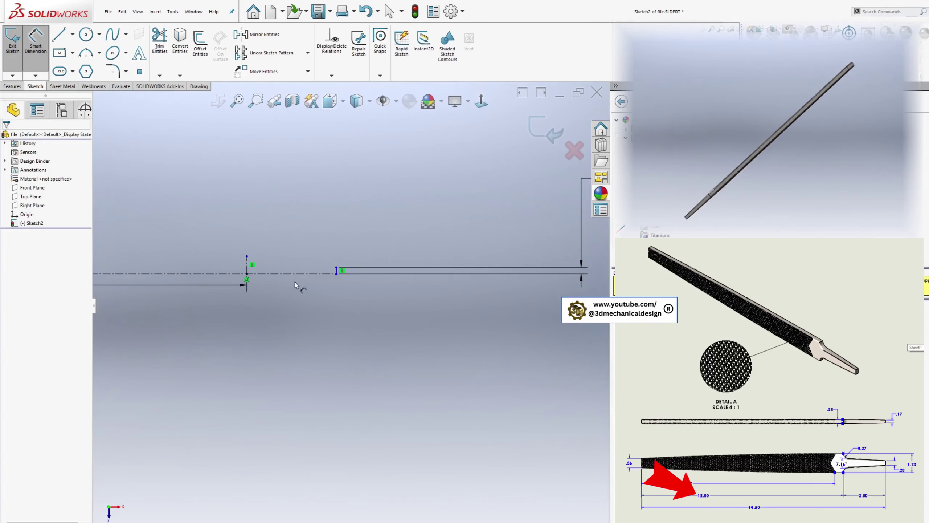
left_click(248, 265)
left_click(328, 281)
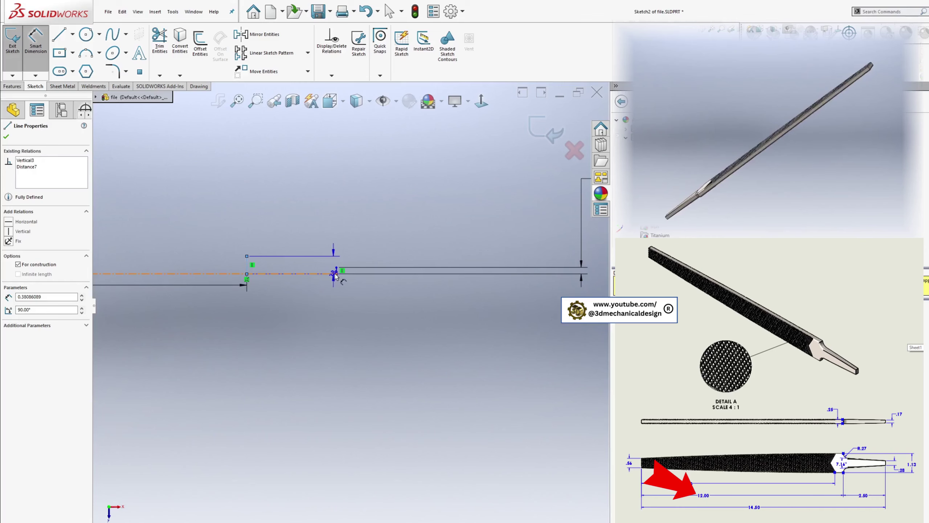
left_click(336, 273)
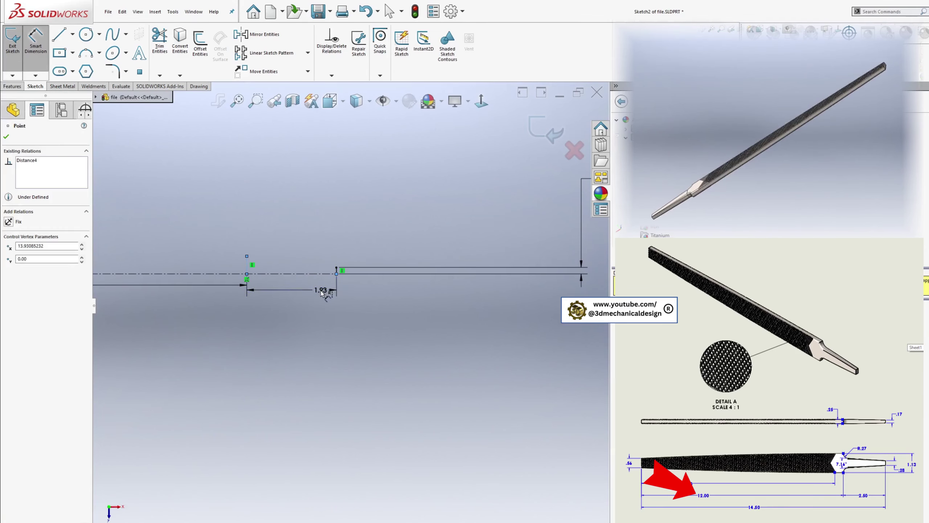
left_click(321, 293)
type("2.5")
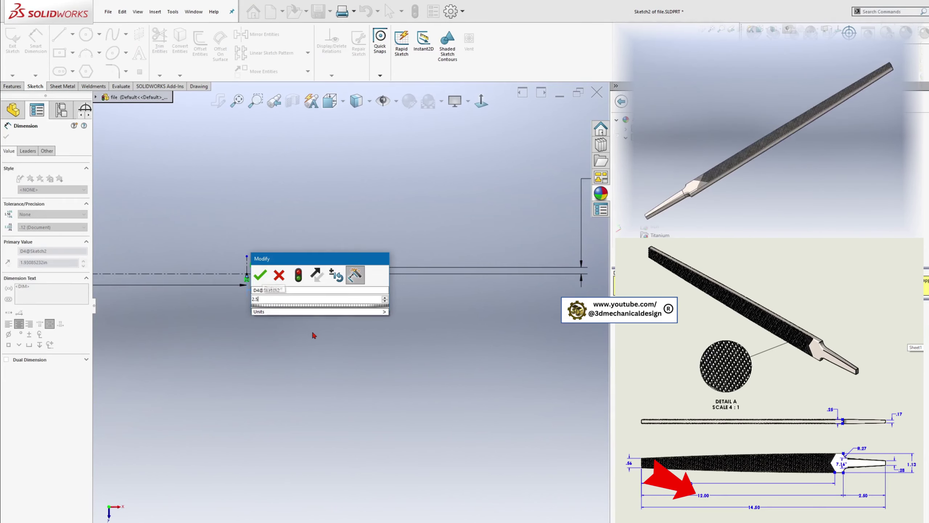
key("Return")
Set the height of the vertical construction line to 1.13/2 in.
scroll(252, 227, "up", 8)
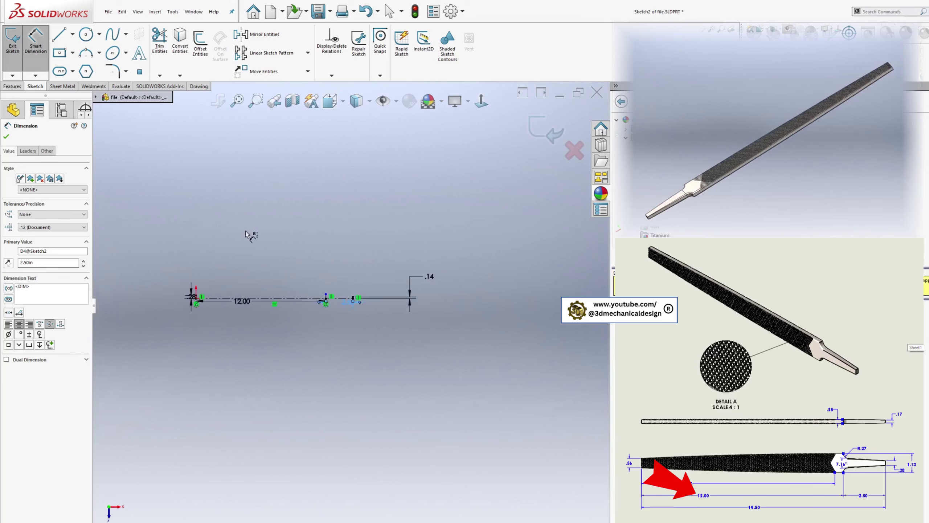
scroll(335, 311, "down", 8)
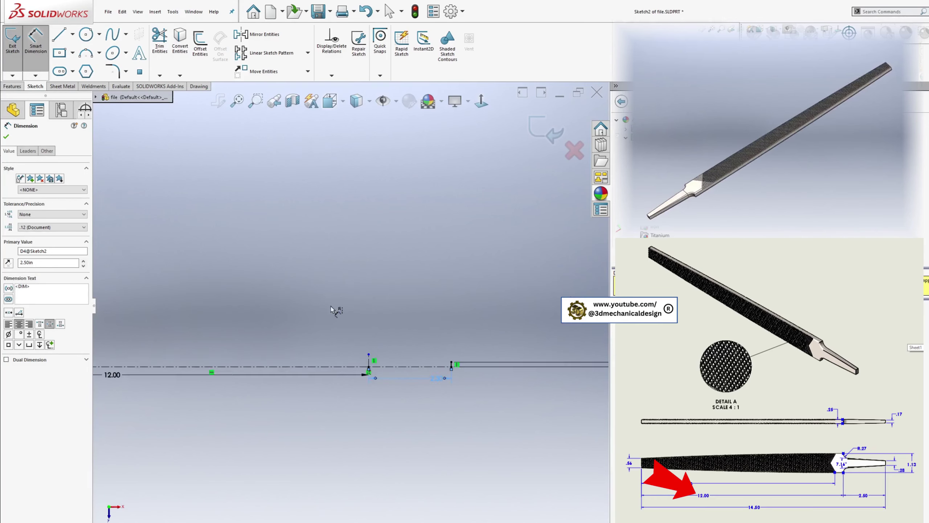
left_click(372, 366)
left_click(407, 364)
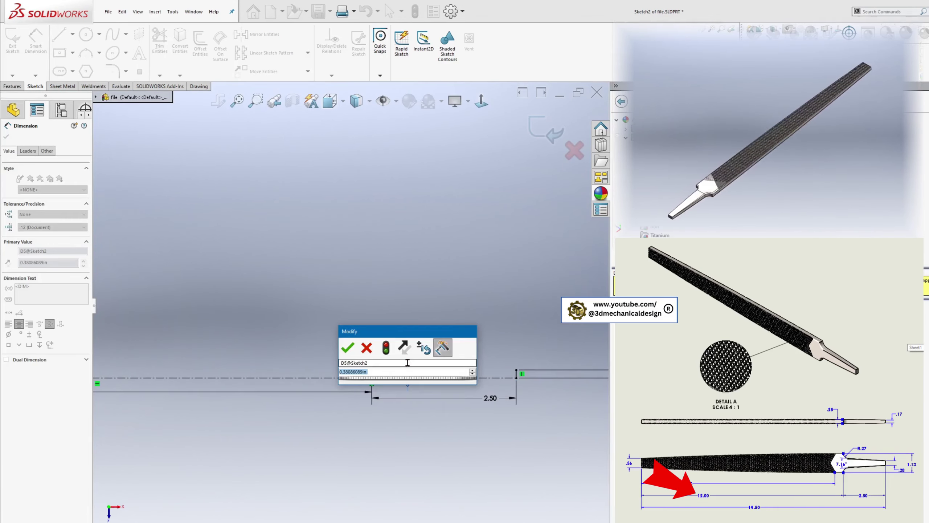
type("1.")
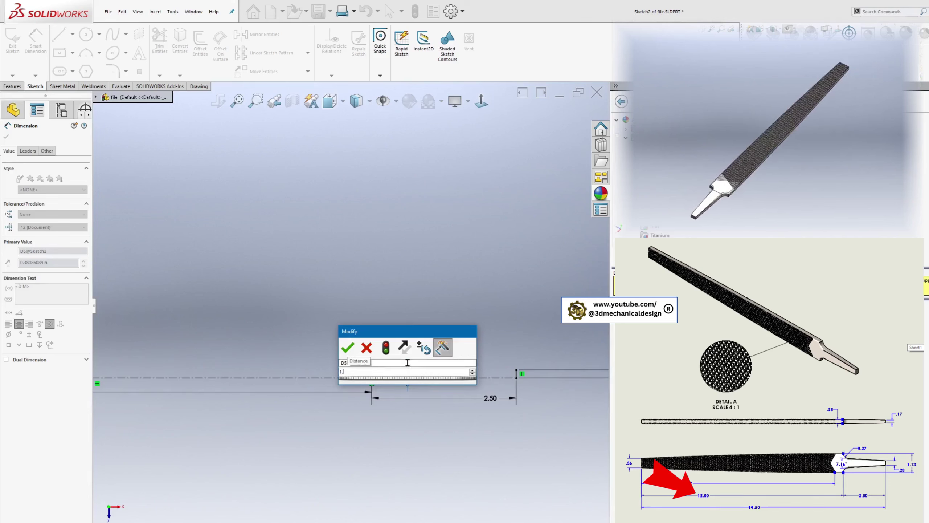
type("13/2")
key("Return")
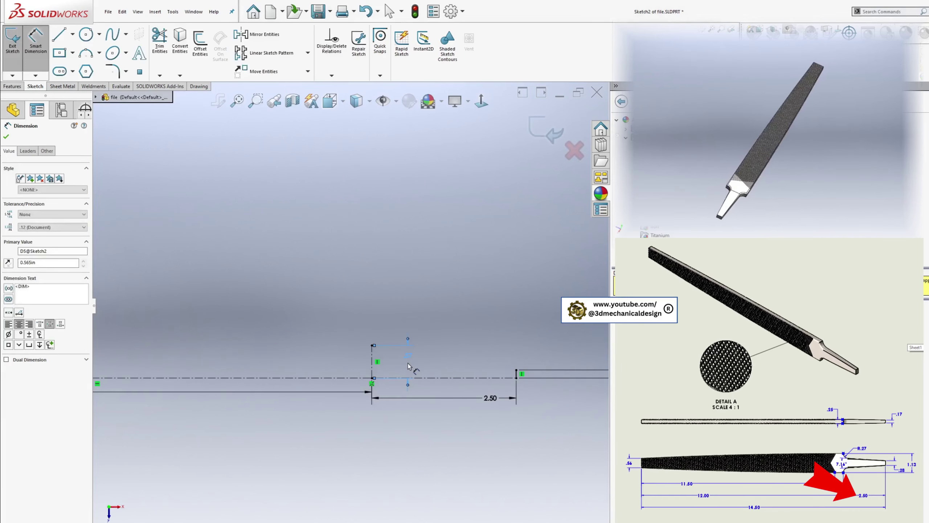
Draw a three-point arc bulging away from the centerline, about 74 in radius, from the origin line's upper end to the vertical construction line's upper end.
scroll(350, 305, "up", 4)
scroll(234, 329, "up", 5)
scroll(177, 273, "down", 2)
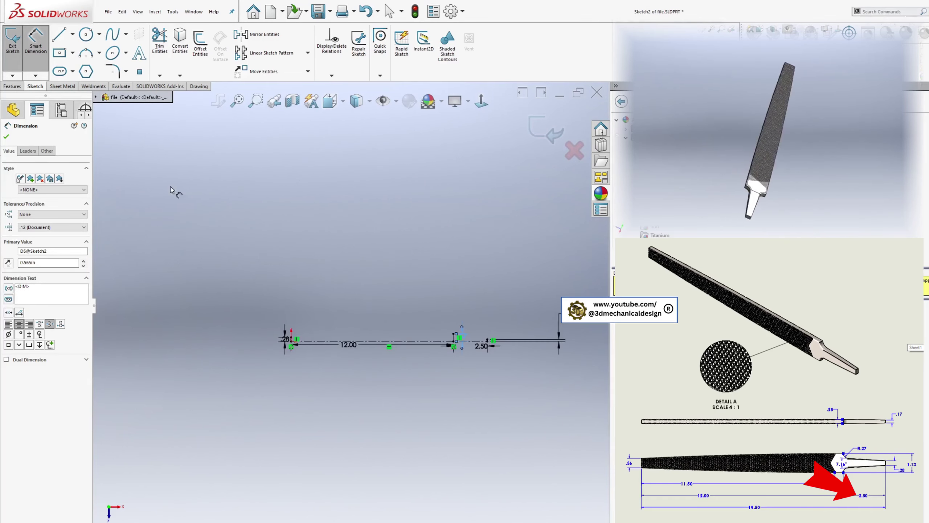
left_click(89, 55)
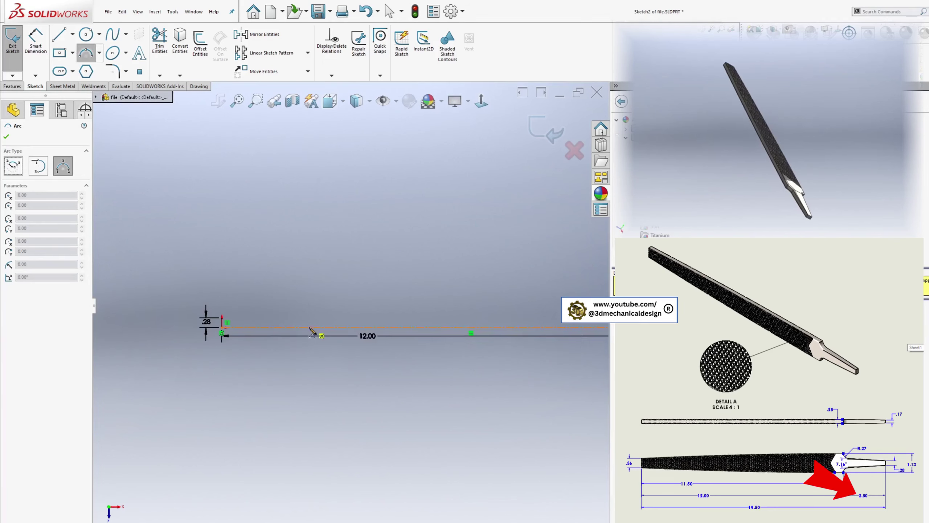
scroll(234, 329, "down", 5)
scroll(229, 327, "down", 3)
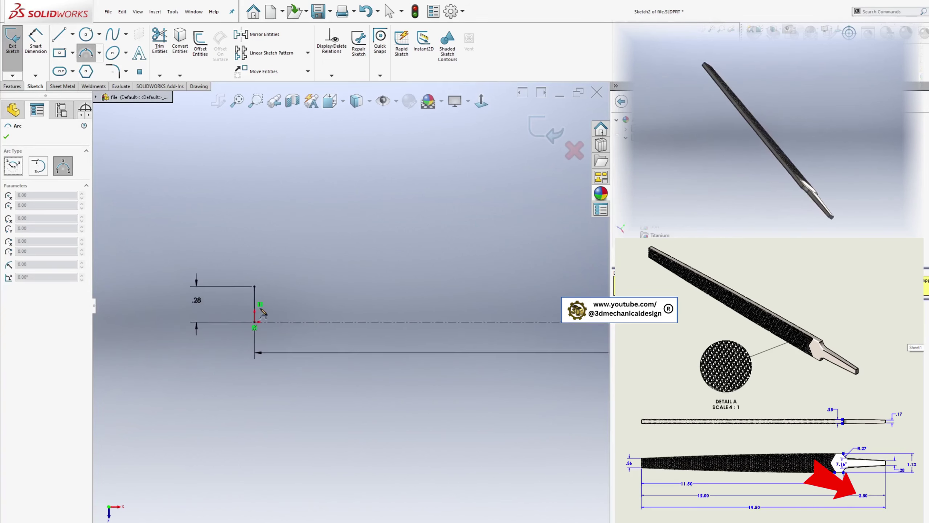
left_click(254, 287)
scroll(460, 311, "up", 3)
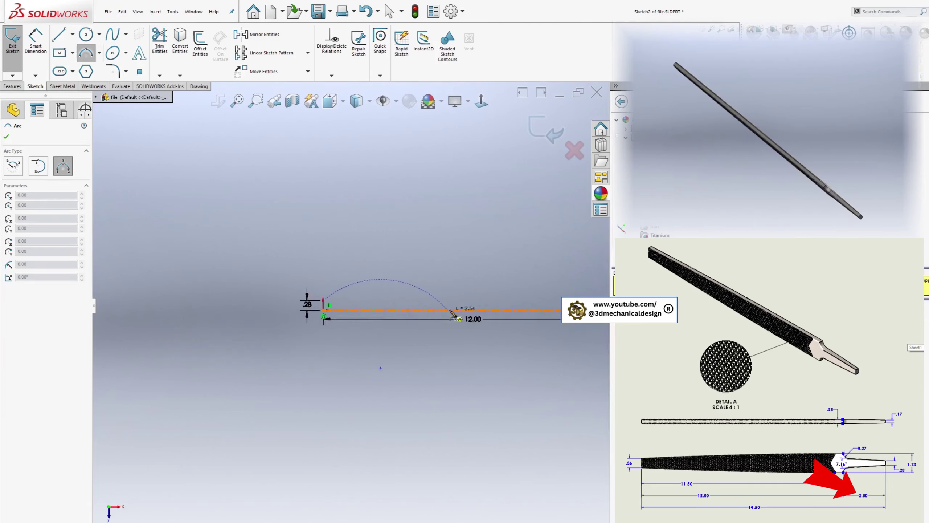
scroll(502, 296, "down", 4)
left_click(501, 297)
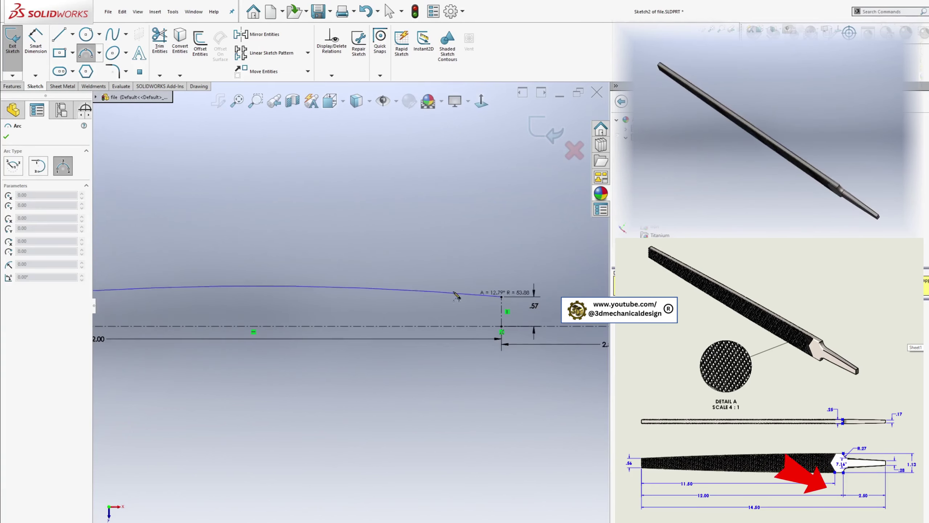
left_click(376, 295)
key("Escape")
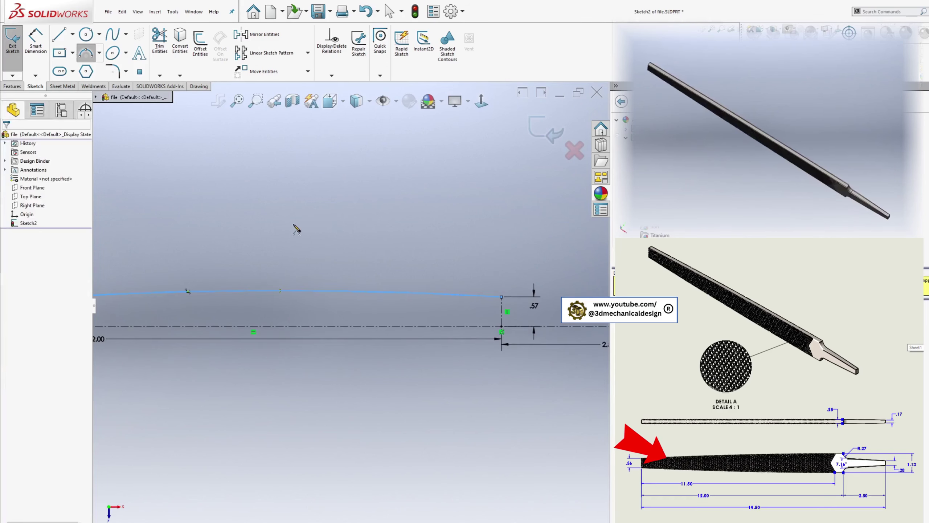
Dimension the radius of the long blade-edge arc as 256 in.
scroll(277, 289, "up", 3)
left_click(40, 46)
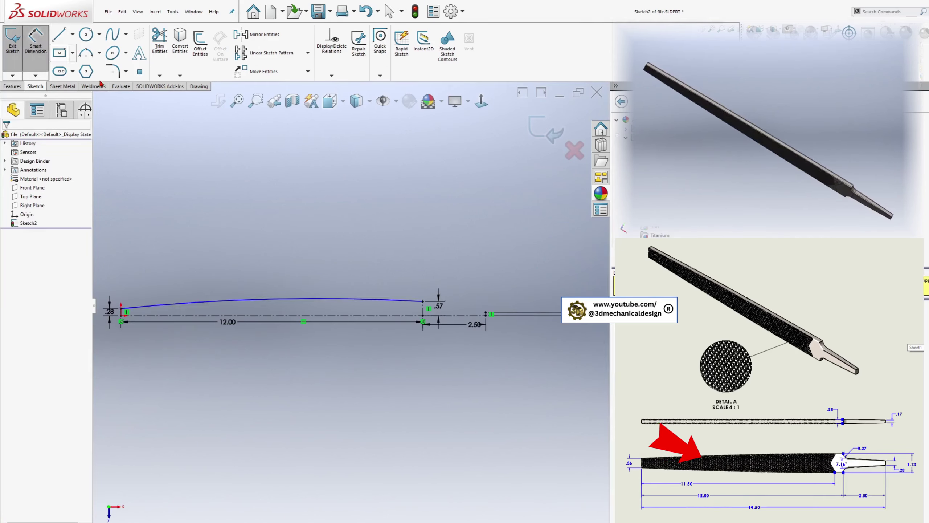
left_click(278, 299)
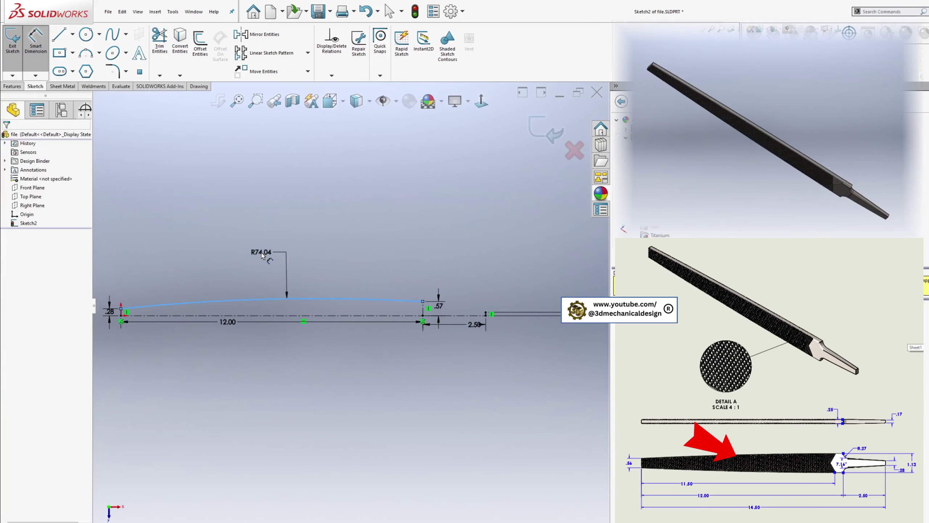
left_click(261, 255)
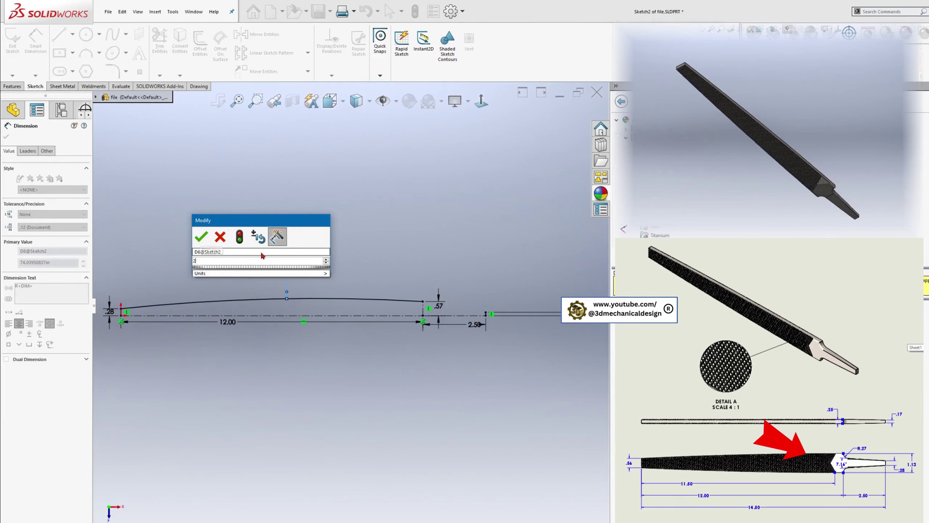
key("Return")
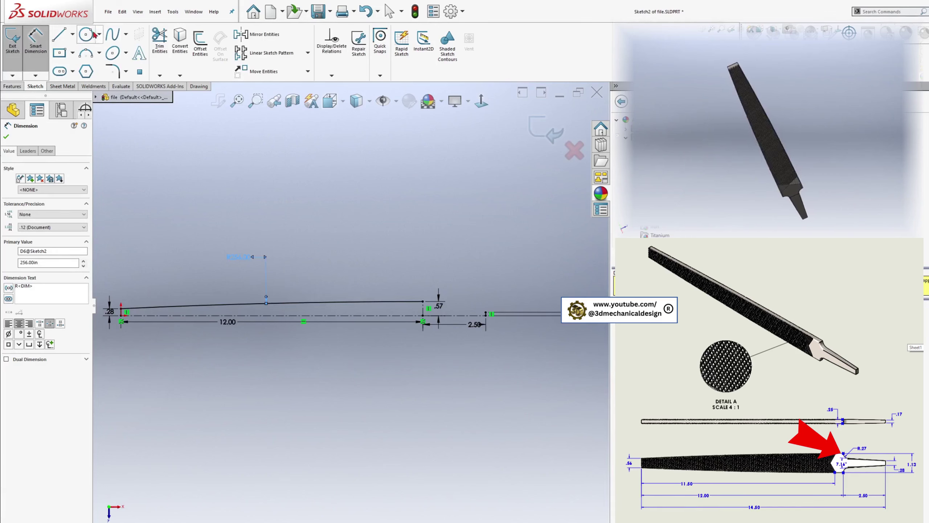
Draw a sloping tang line from the short end line's upper end toward the blade, stopping about 13.06 in from the origin.
scroll(512, 294, "down", 4)
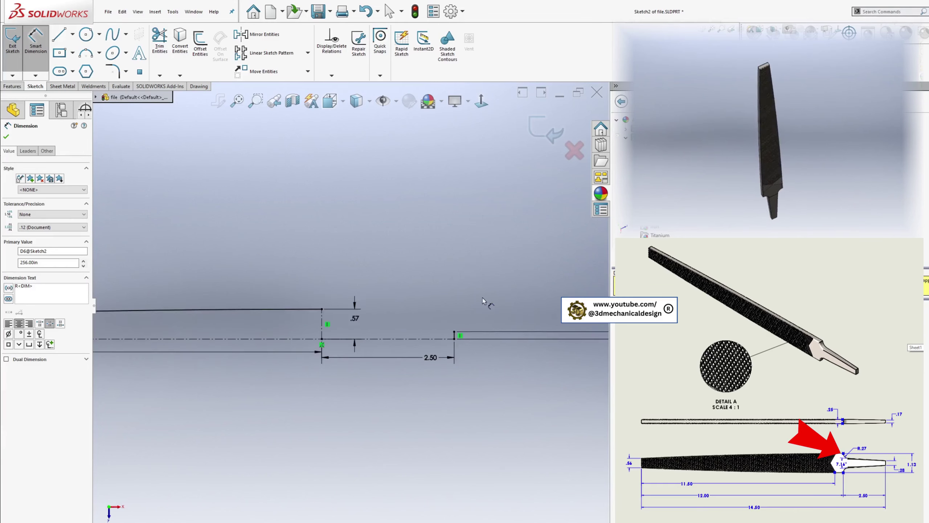
key("l")
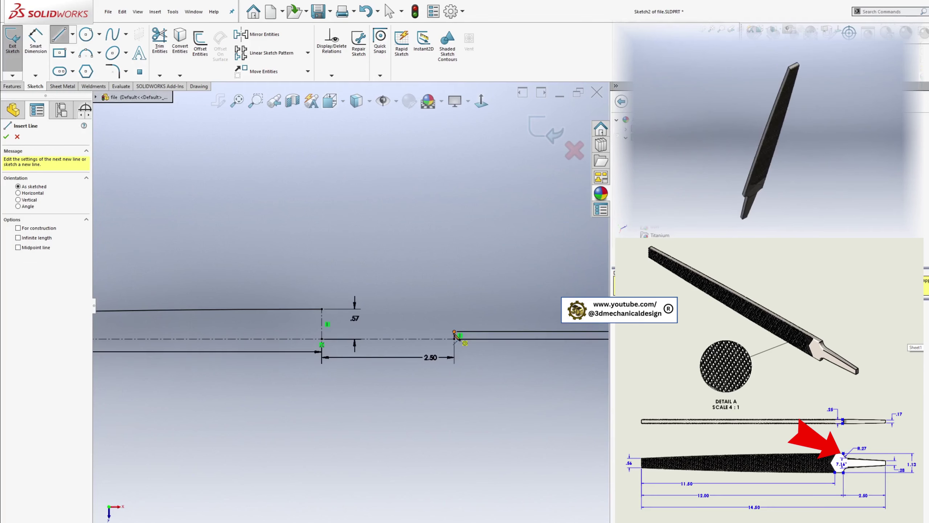
left_click(454, 332)
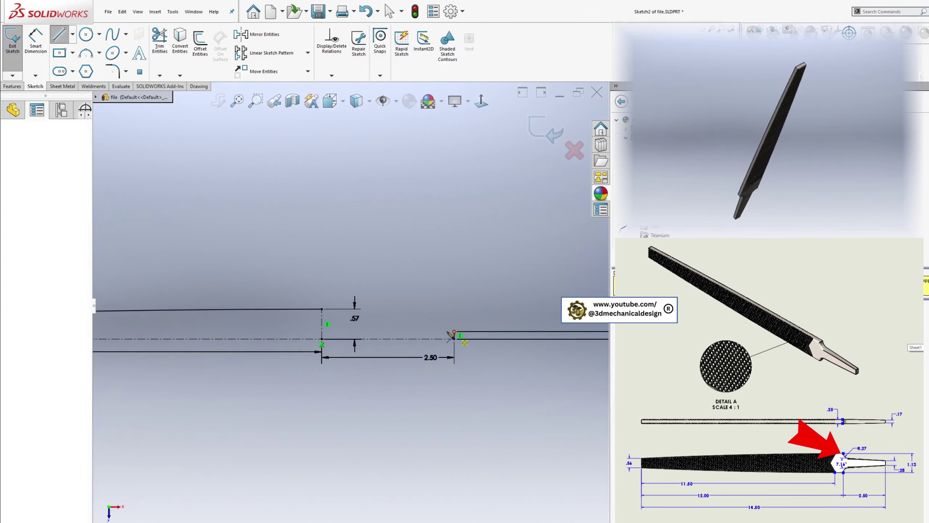
double_click(378, 324)
Dimension the angle between the centerline and the sloping tang line as 3.58 degrees.
left_click(41, 51)
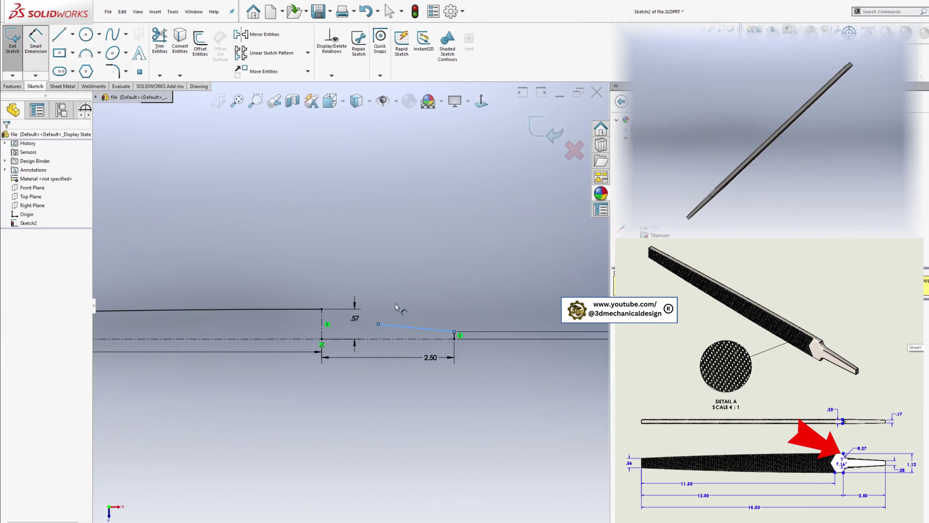
left_click(394, 338)
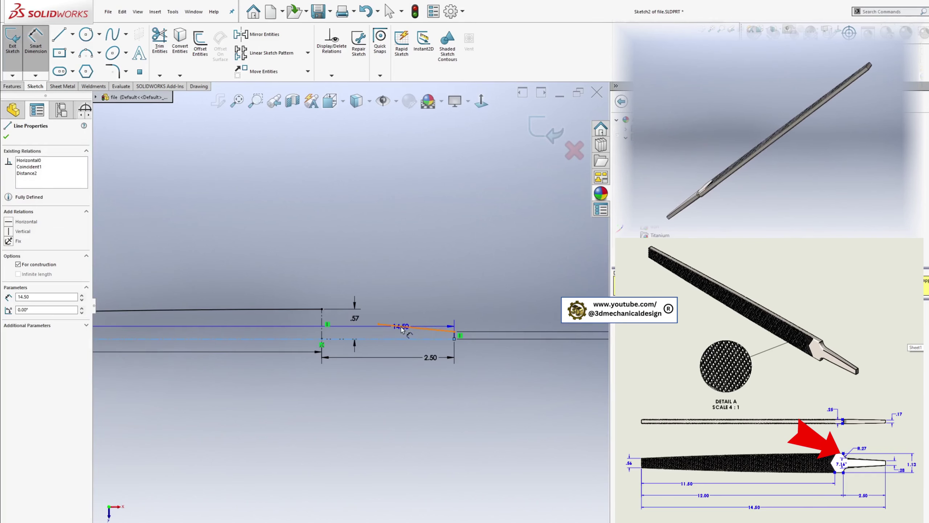
left_click(385, 324)
left_click(383, 336)
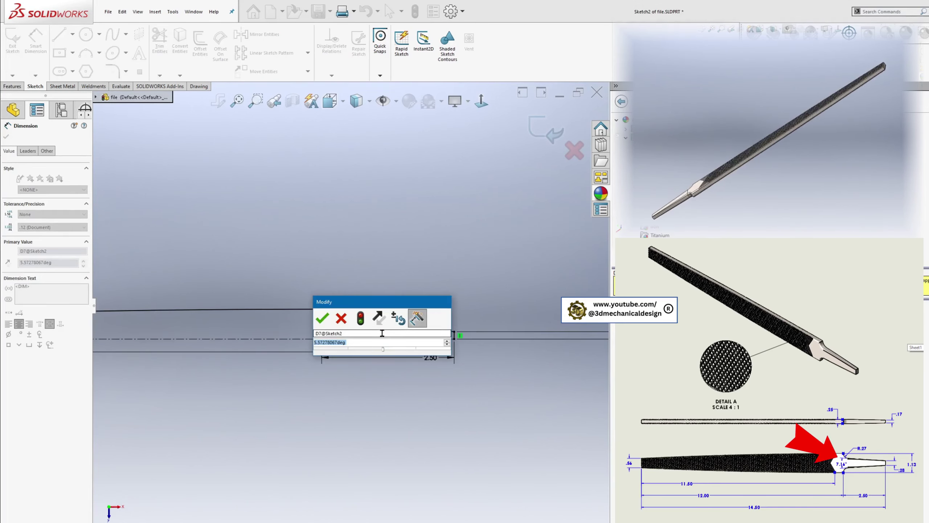
type("3.")
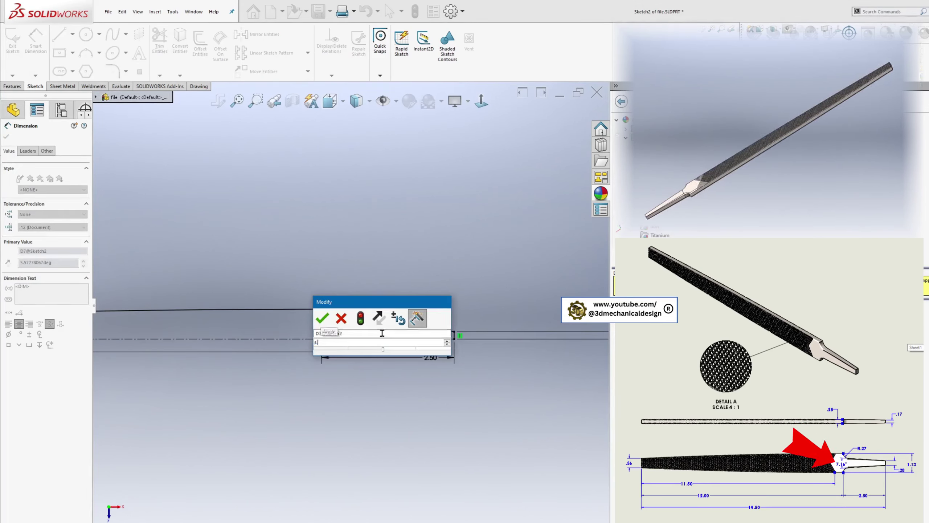
type("58")
key("Return")
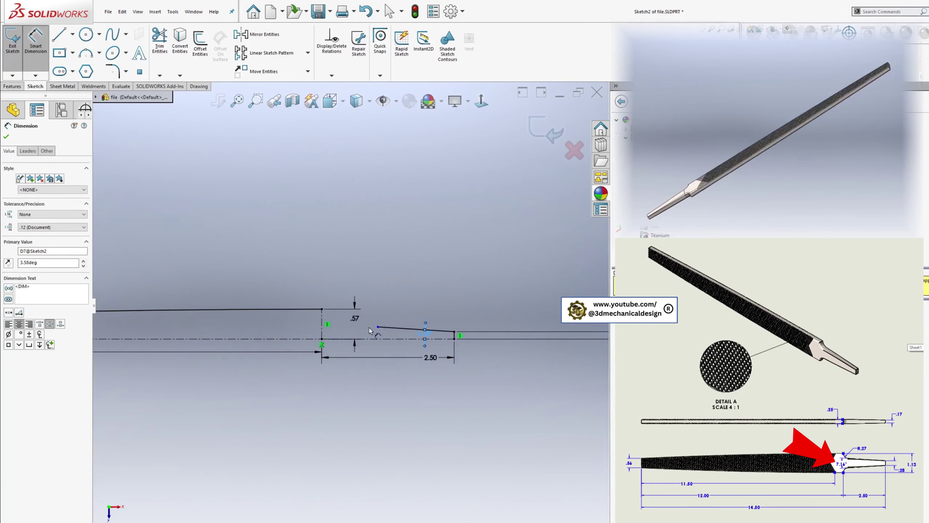
Draw a small concave three-point arc, about 0.31 in radius, from the vertical construction line's upper end, leaving its other end free near the tang line.
left_click(377, 327)
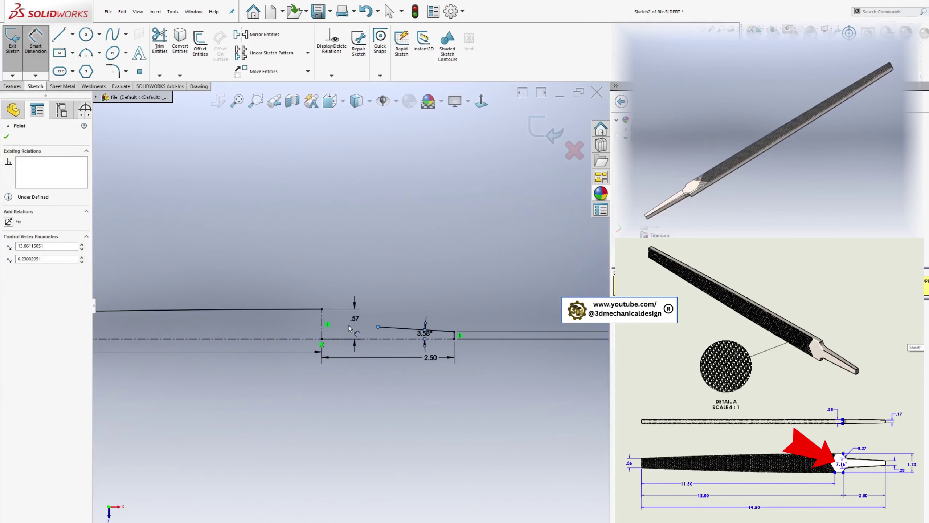
left_click(399, 268)
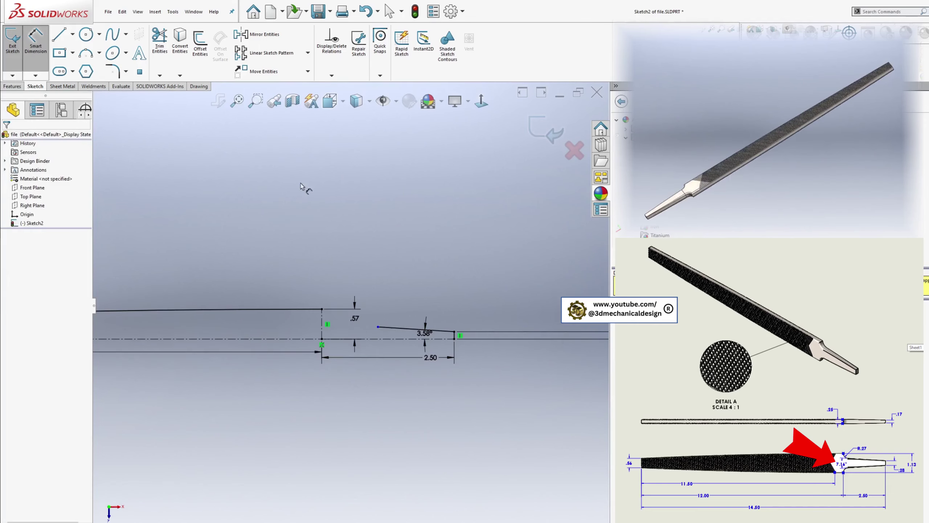
left_click(89, 57)
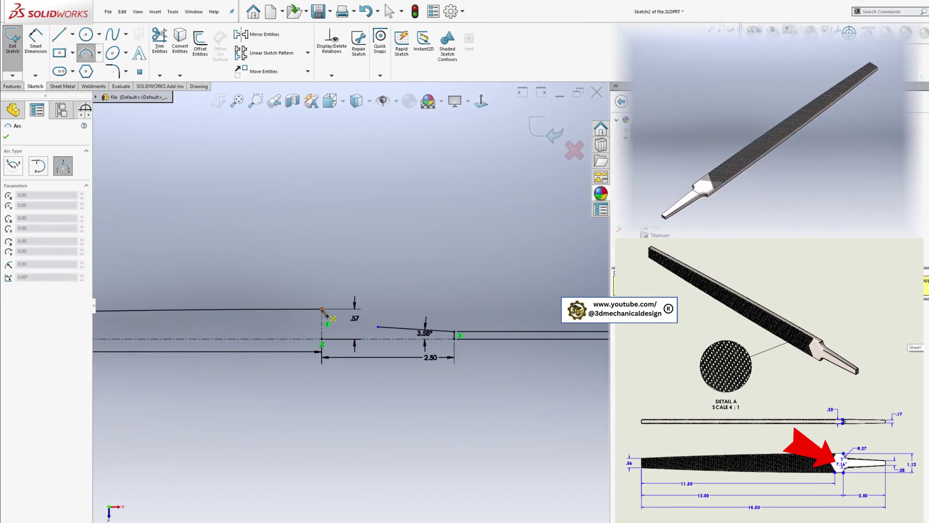
left_click(321, 309)
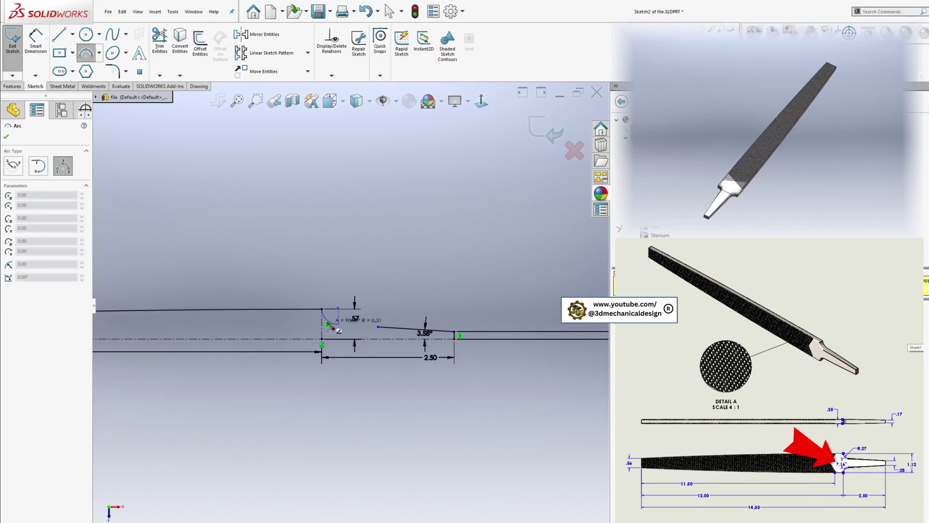
left_click(328, 324)
key("Escape")
scroll(326, 285, "down", 2)
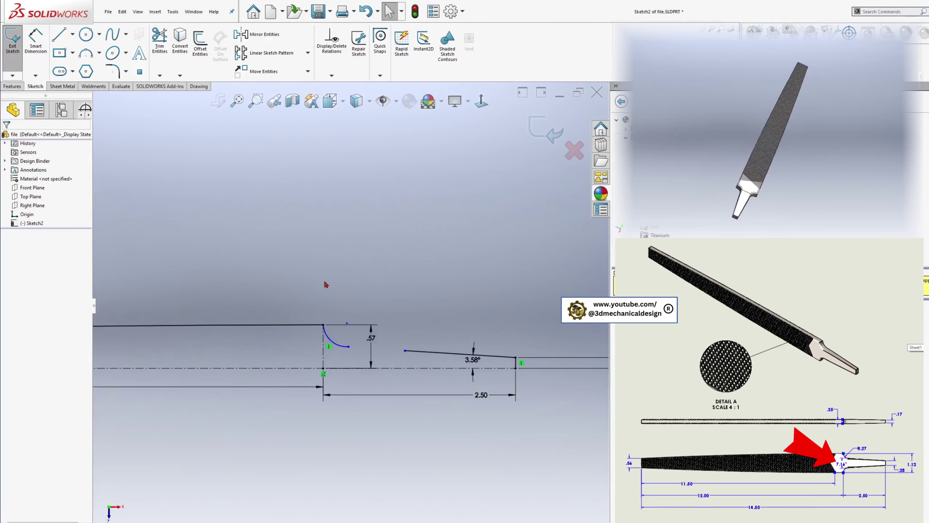
Merge the small arc's free end with the tang line's free end and pull the arc into a shallower curve above the centerline.
left_click(405, 350)
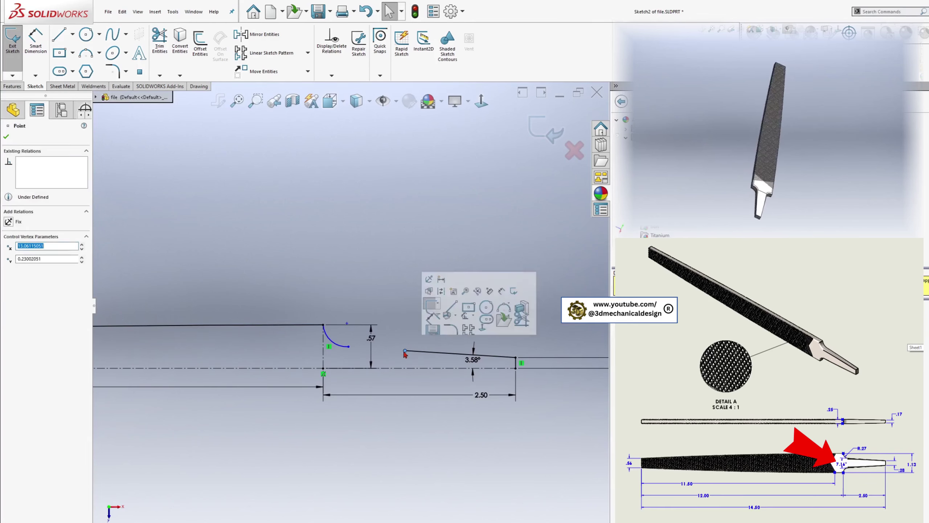
left_click(349, 347, "ctrl")
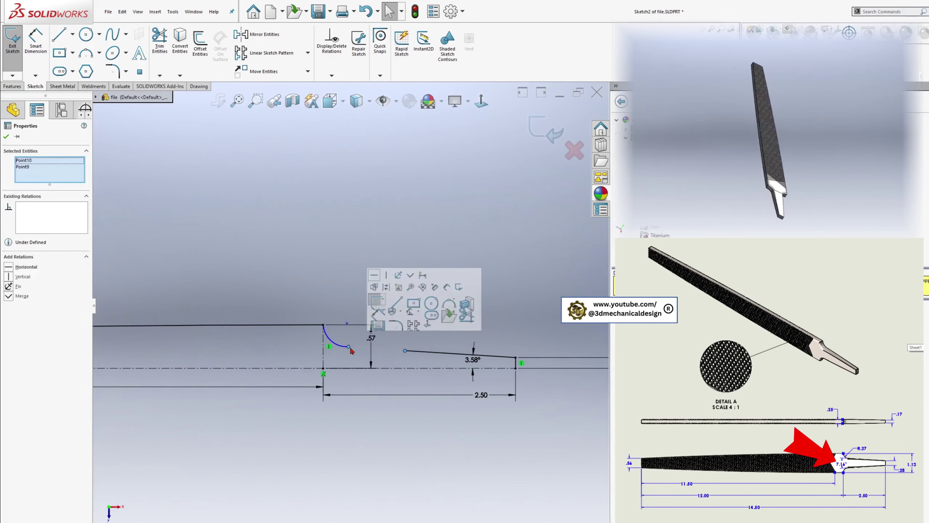
left_click(8, 296)
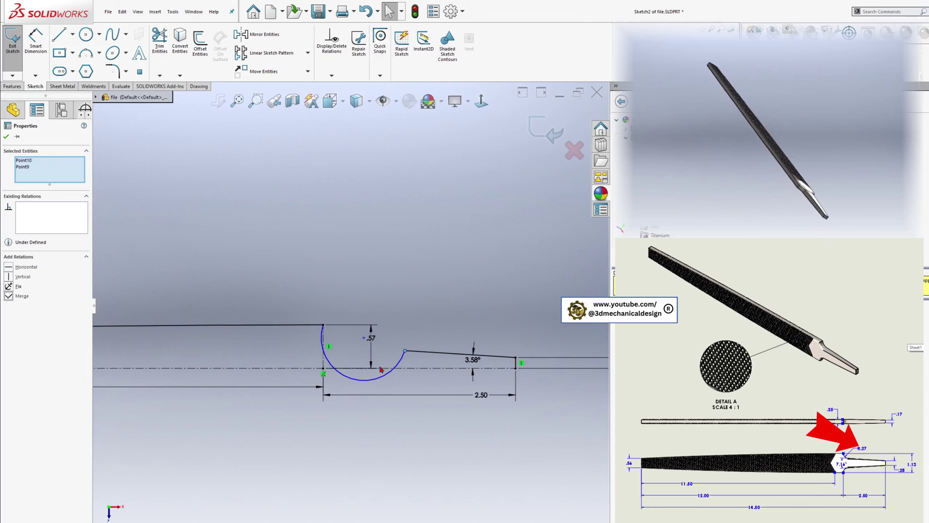
left_click_drag(370, 382, 349, 347)
left_click(317, 223)
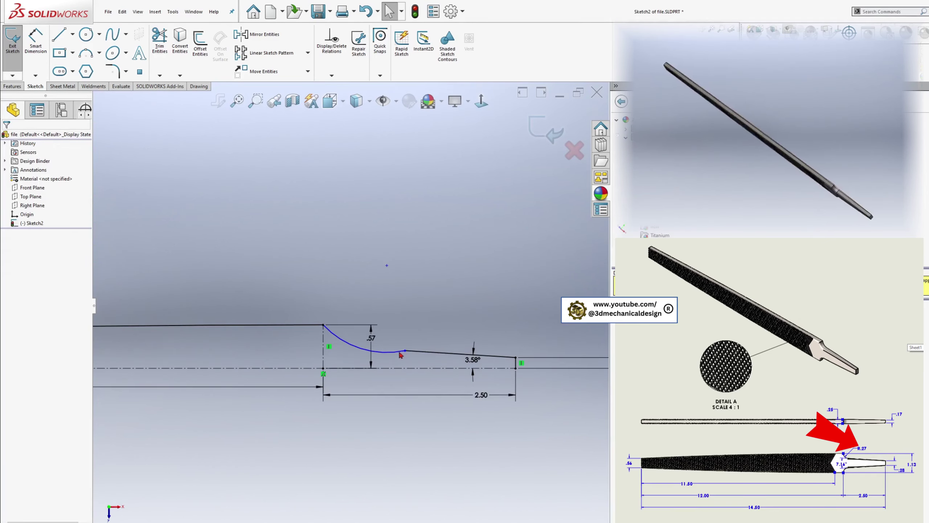
Make the small arc tangent to the tang line and move their shared endpoint toward the blade, giving a radius of about 0.41 in.
left_click(398, 352)
left_click(411, 352, "ctrl")
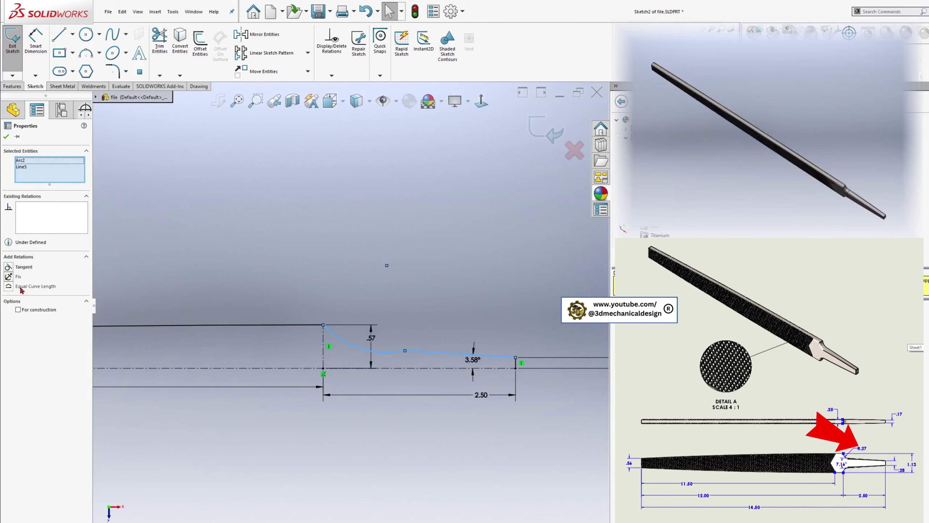
left_click(357, 319)
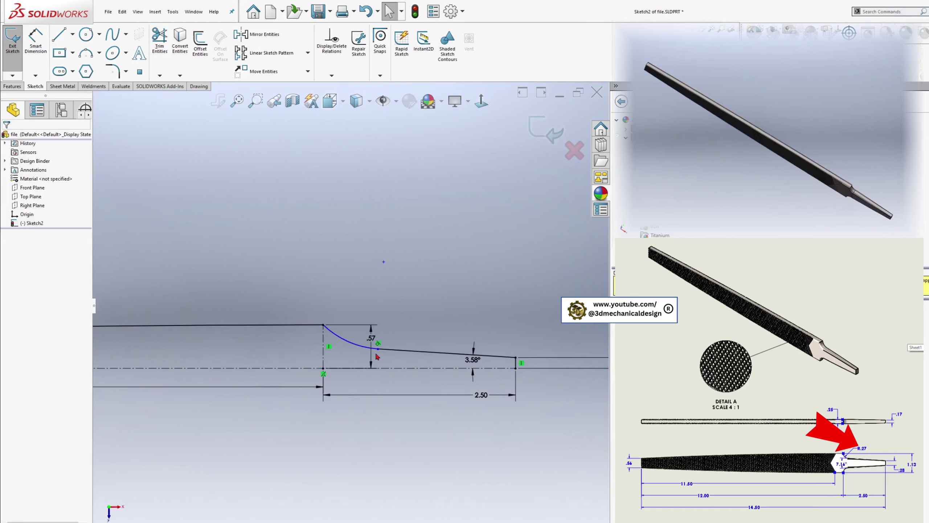
left_click_drag(378, 352, 357, 350)
left_click(307, 262)
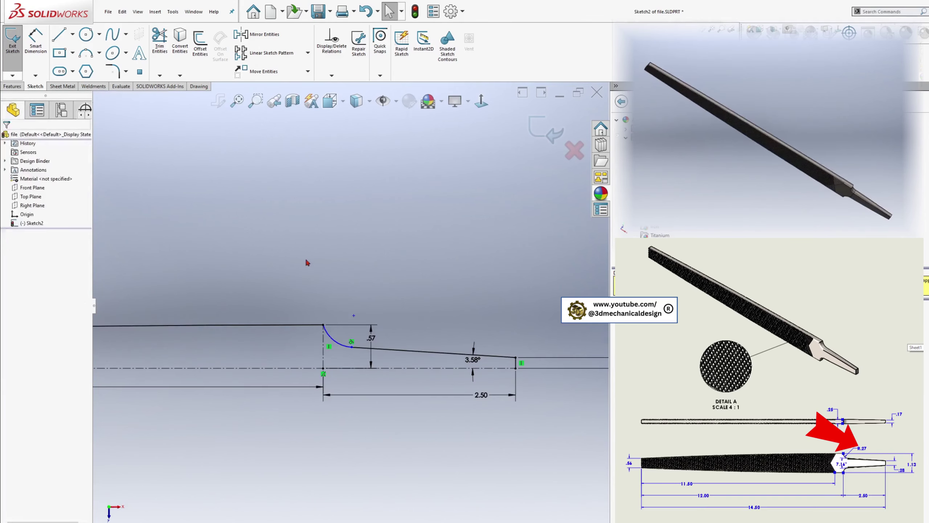
Dimension the radius of the small arc between blade and tang as 0.27 in.
left_click(35, 43)
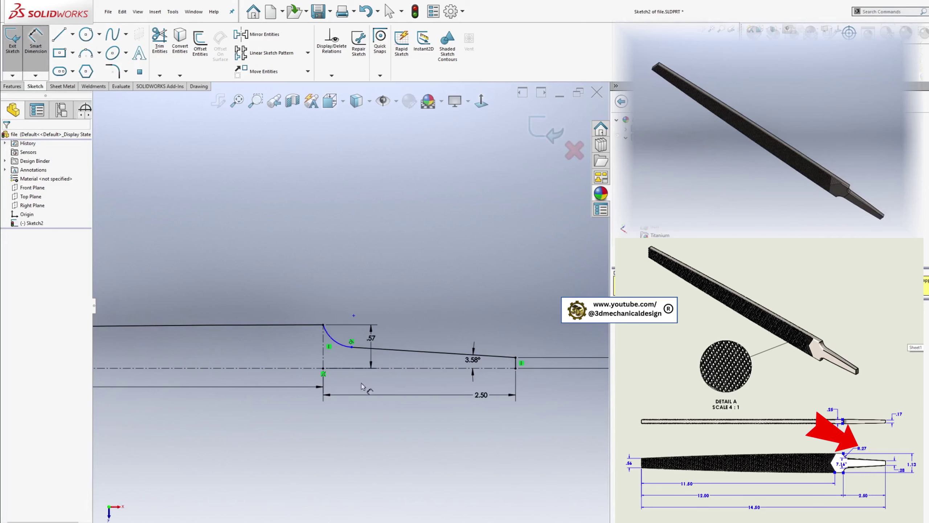
left_click(338, 345)
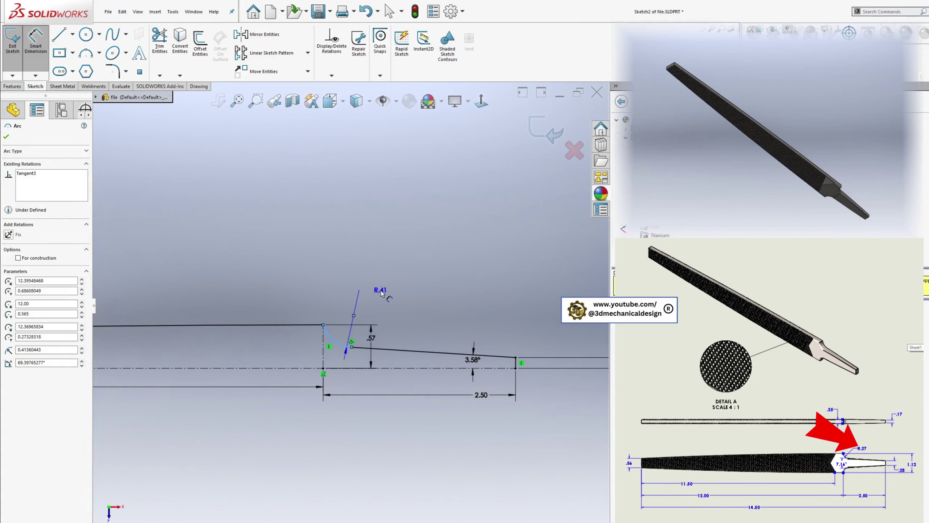
left_click(382, 295)
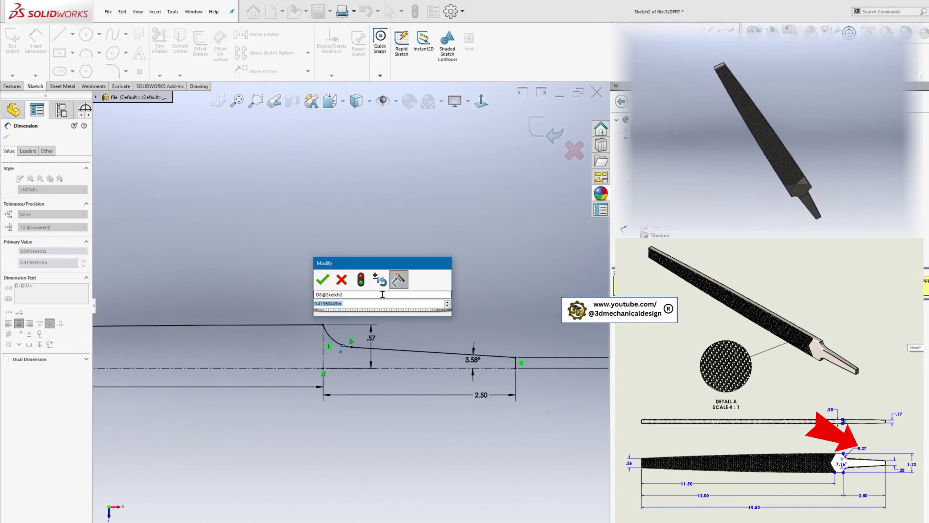
type(".27")
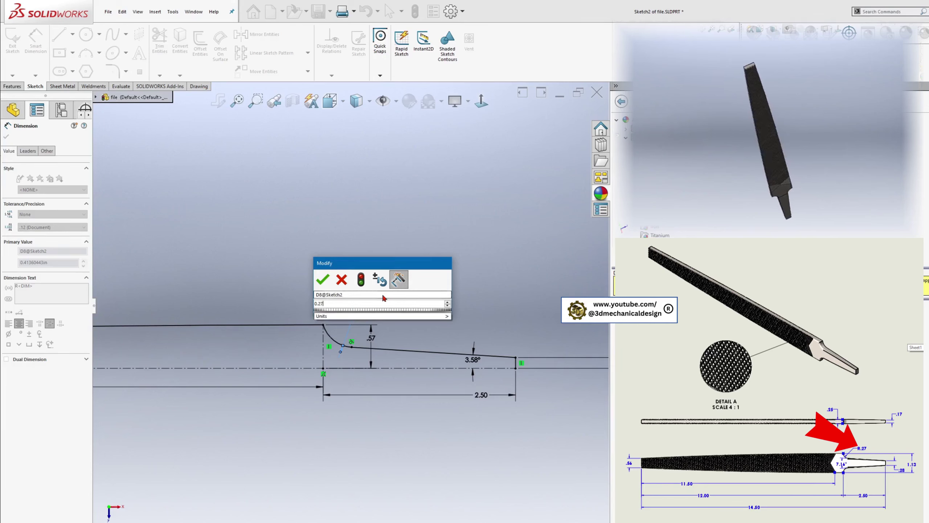
key("Return")
key("f")
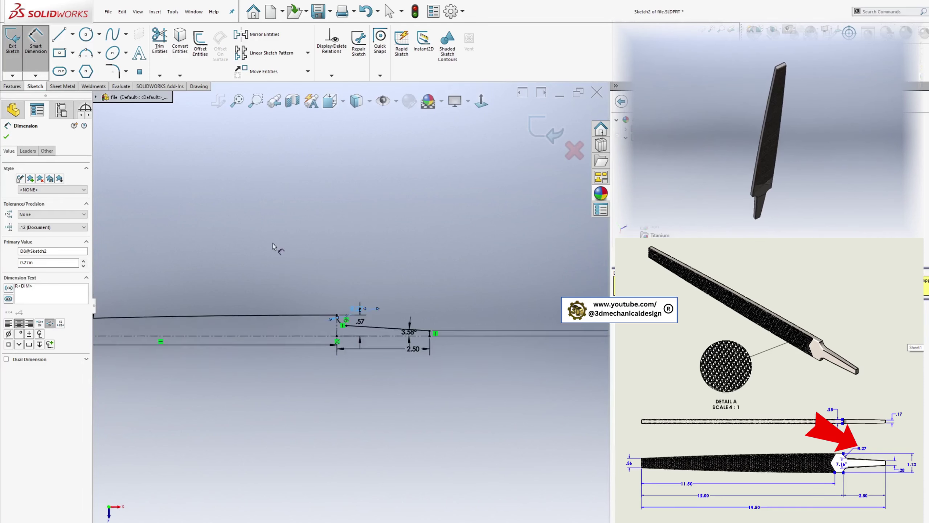
Start mirroring the half-profile, choosing the blade's end line, the R256 edge arc, the small shoulder arc, the tang line and the tang's end line.
key("Escape")
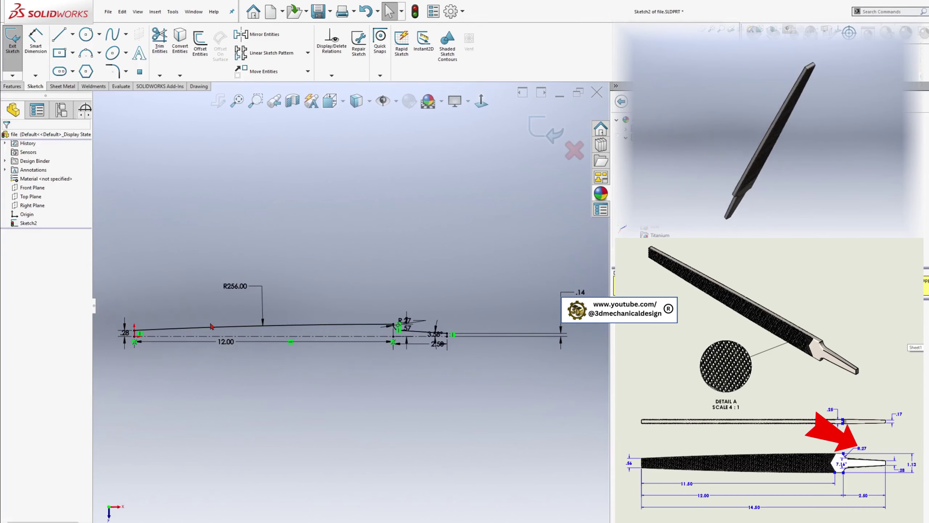
scroll(177, 326, "down", 2)
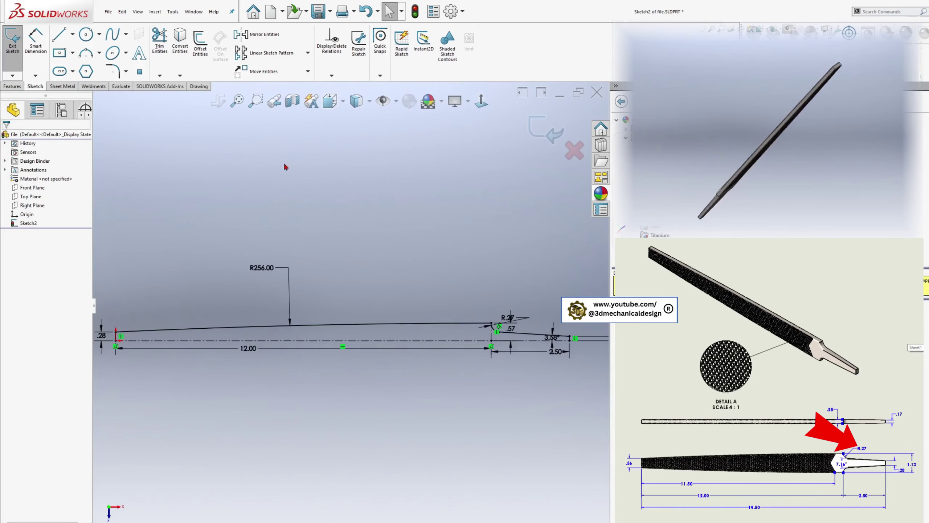
left_click(262, 35)
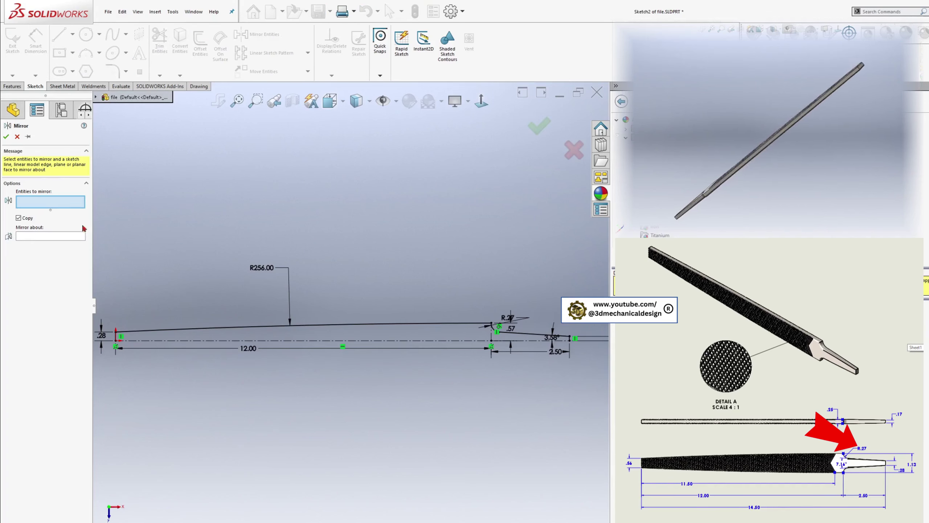
scroll(153, 329, "down", 4)
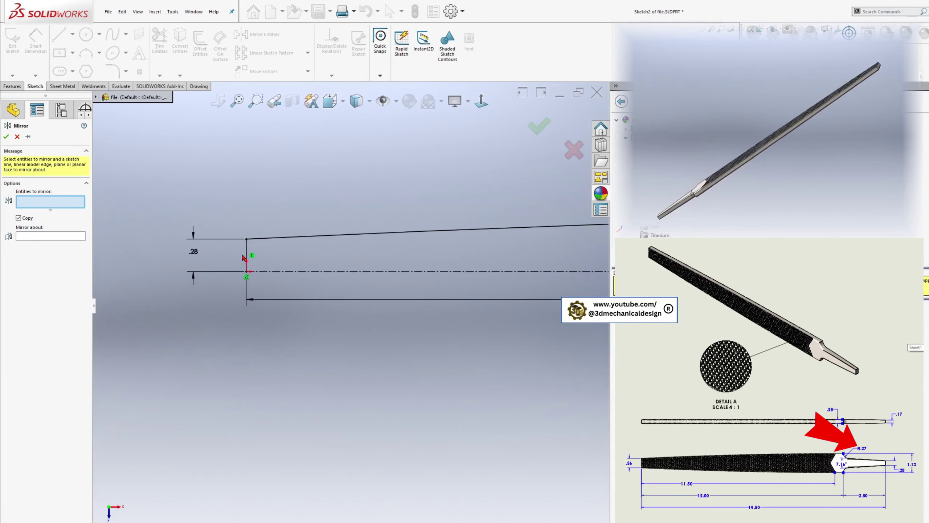
left_click(250, 252)
left_click(299, 239)
scroll(314, 303, "up", 5)
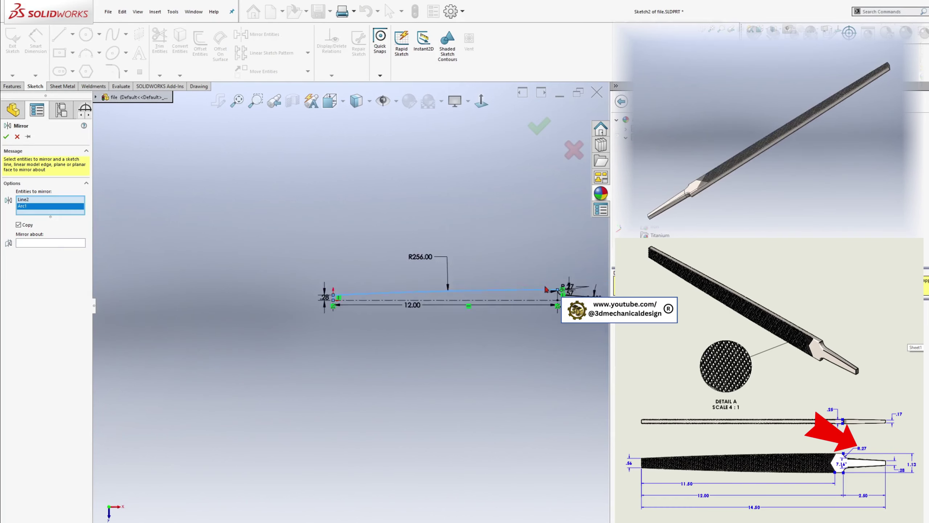
scroll(315, 304, "down", 5)
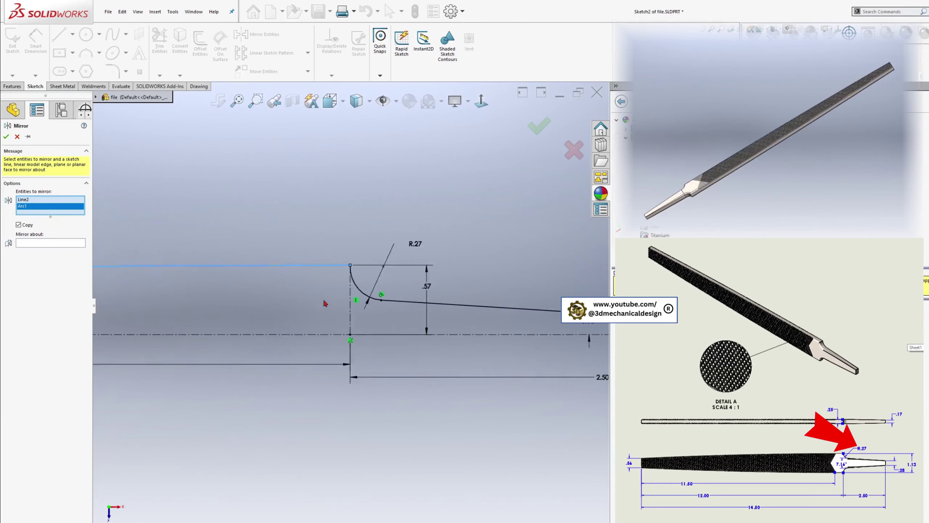
left_click(451, 305)
left_click(434, 305)
scroll(434, 304, "up", 3)
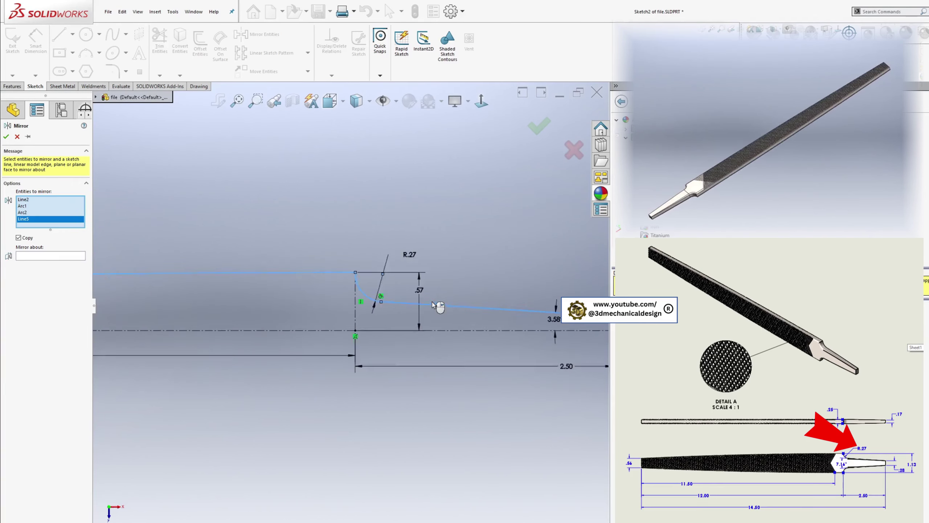
scroll(487, 314, "down", 2)
left_click(480, 310)
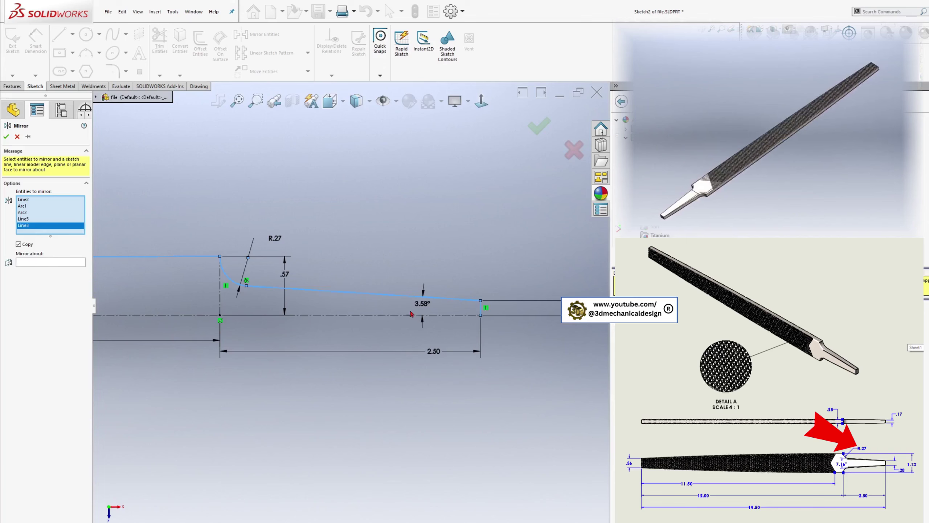
Mirror the chosen half-profile entities about the horizontal centerline, keeping the originals.
scroll(349, 306, "up", 3)
left_click(38, 262)
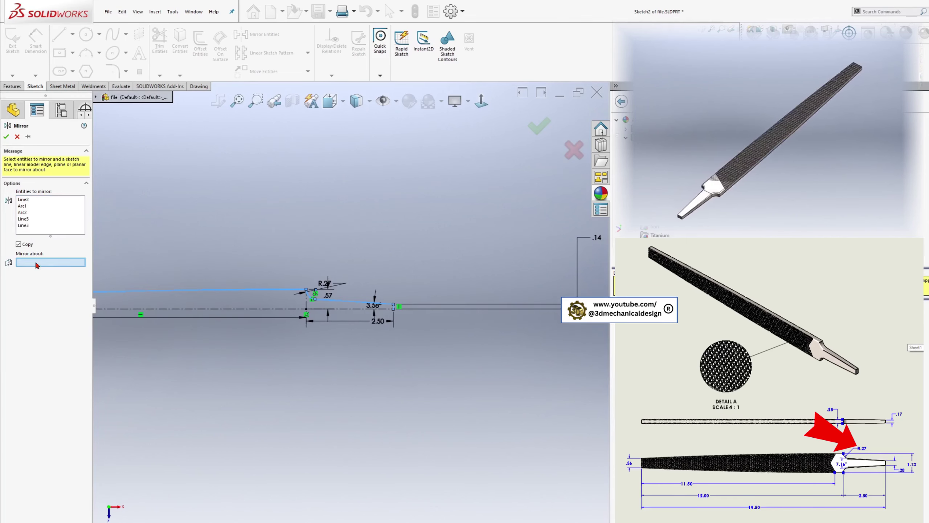
left_click(243, 310)
scroll(351, 304, "up", 3)
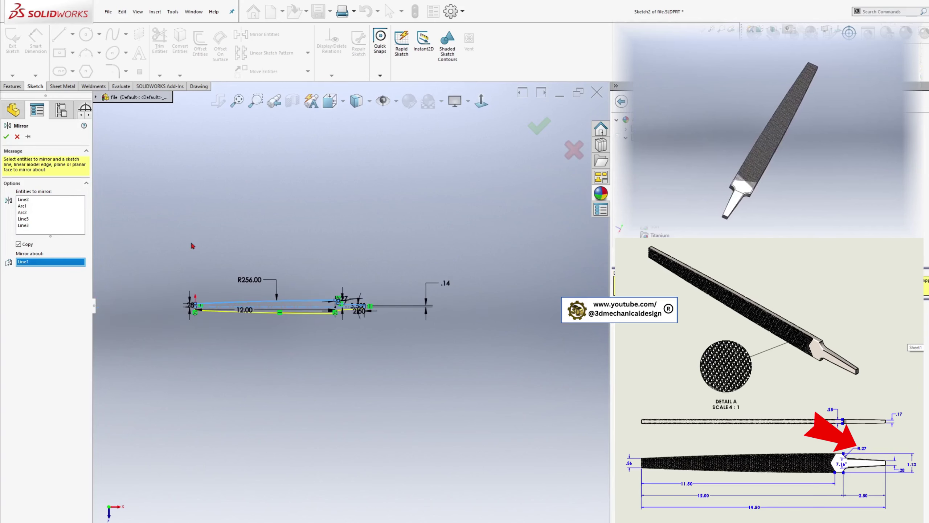
left_click(6, 137)
scroll(402, 321, "down", 4)
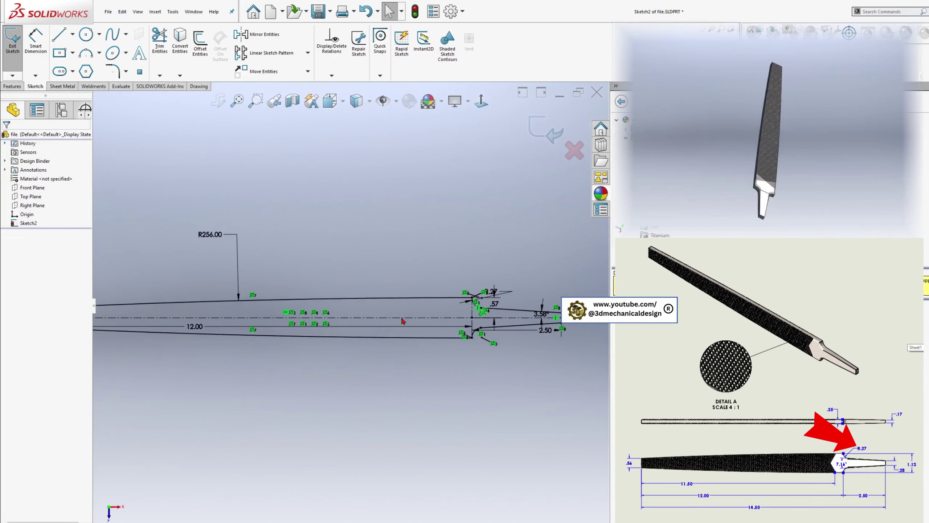
Extrude the full file profile as a blind boss 0.25 in deep.
mouse_move(364, 337)
middle_mouse_down()
mouse_move(335, 356)
mouse_move(373, 327)
mouse_move(367, 336)
middle_mouse_up()
scroll(326, 322, "up", 3)
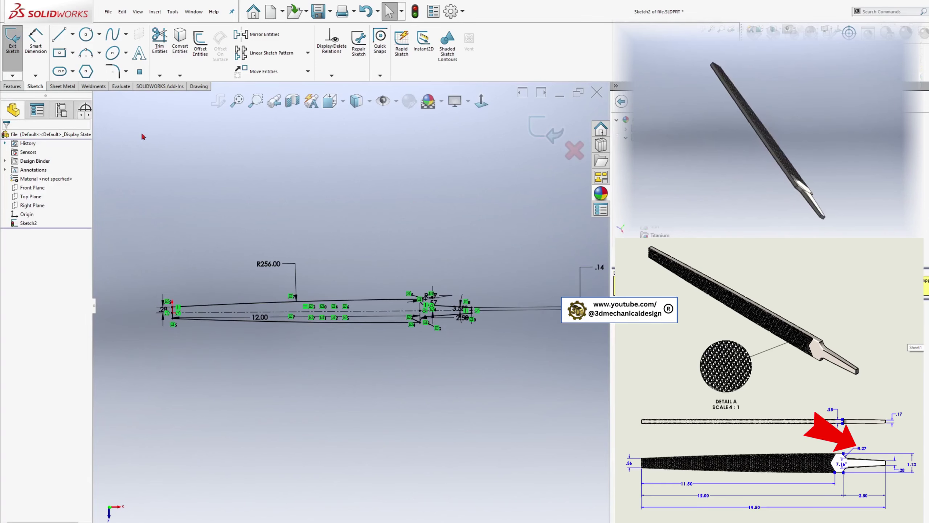
left_click(12, 86)
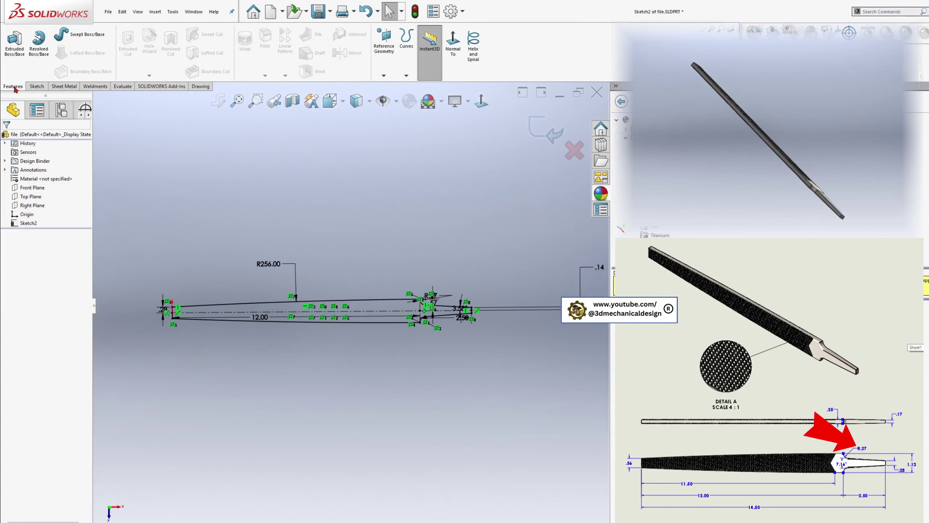
left_click(14, 44)
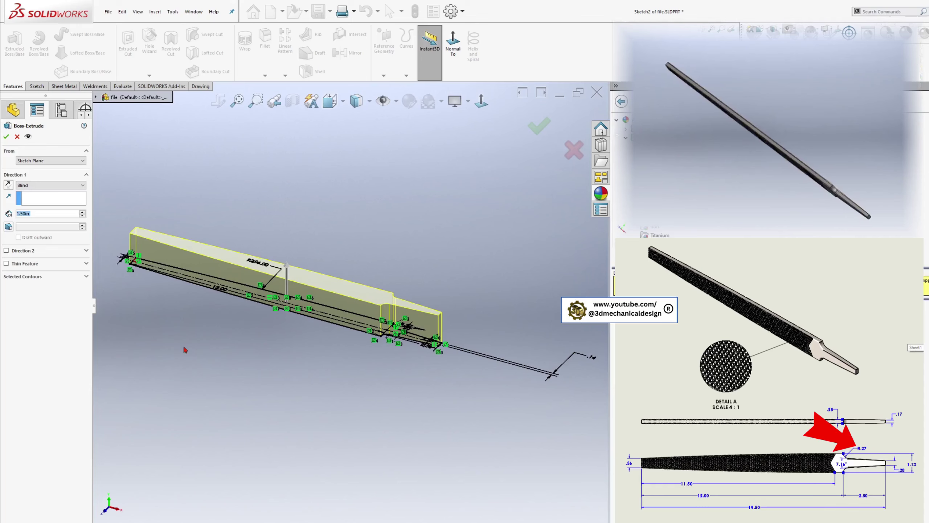
type("0.25")
key("Return")
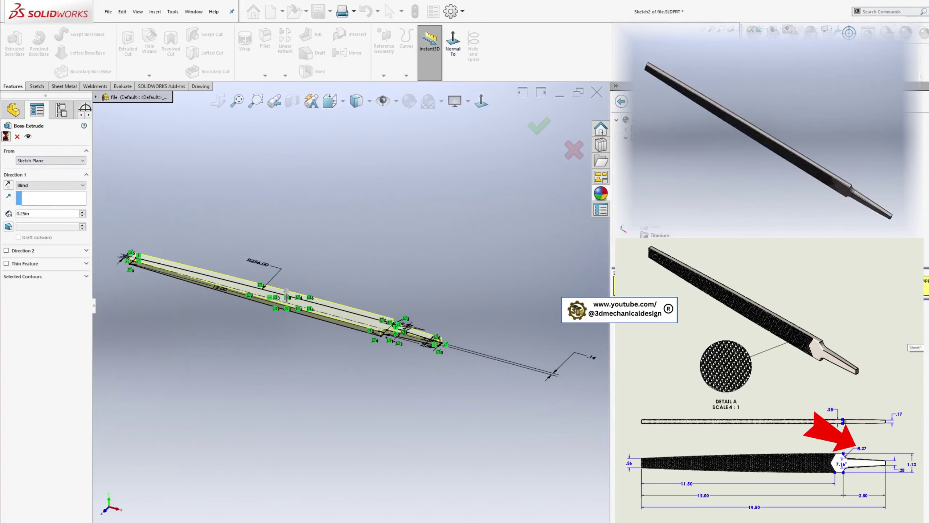
key("Return")
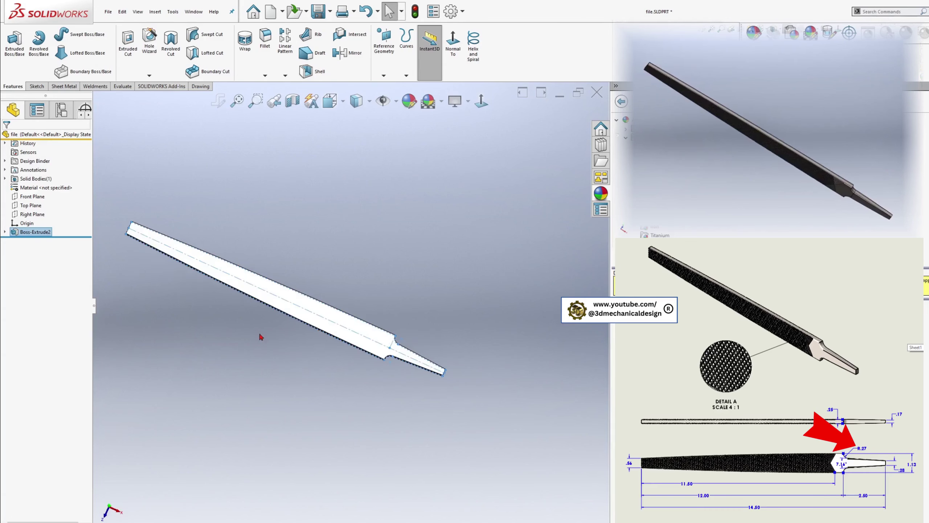
Open a new sketch on the Front Plane, viewed normal to it and focused on the tang.
scroll(261, 336, "down", 3)
middle_click_drag(269, 279, 295, 348)
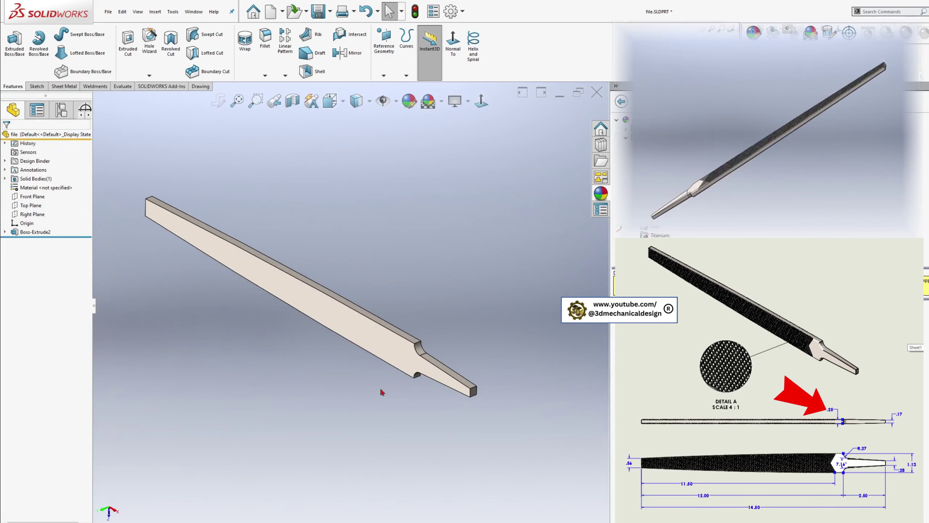
scroll(425, 393, "down", 3)
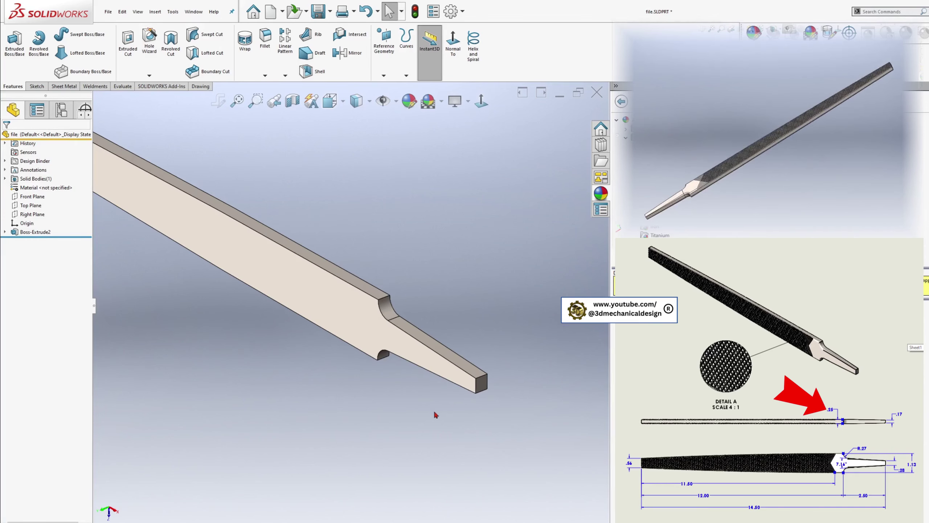
middle_click_drag(440, 390, 402, 260)
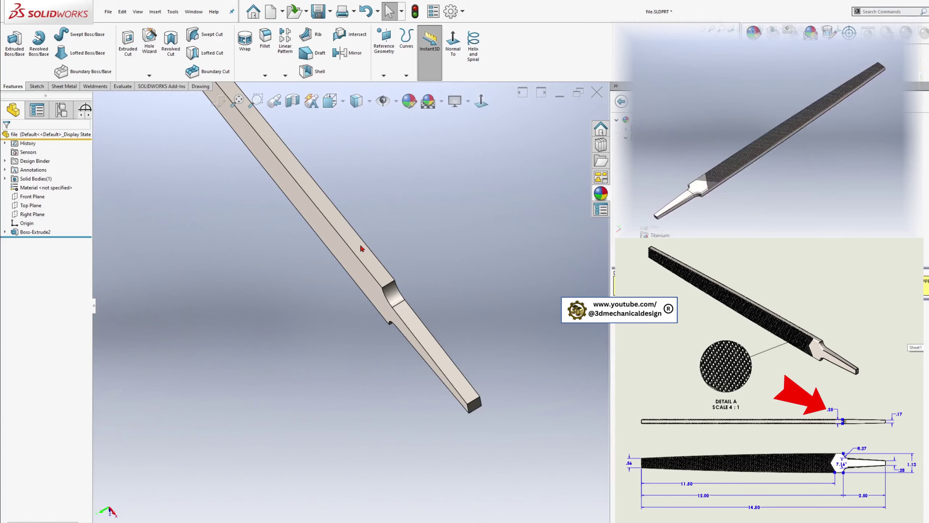
left_click(36, 200)
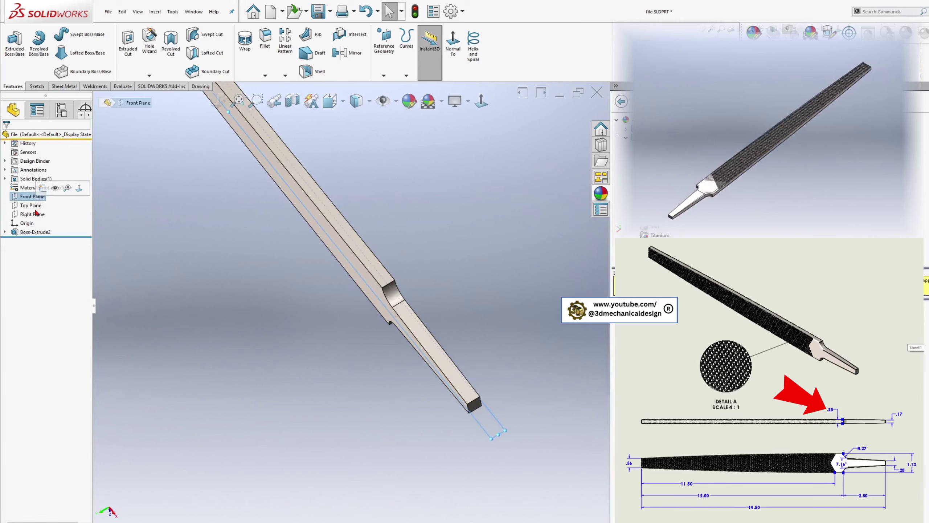
middle_click_drag(308, 319, 479, 124)
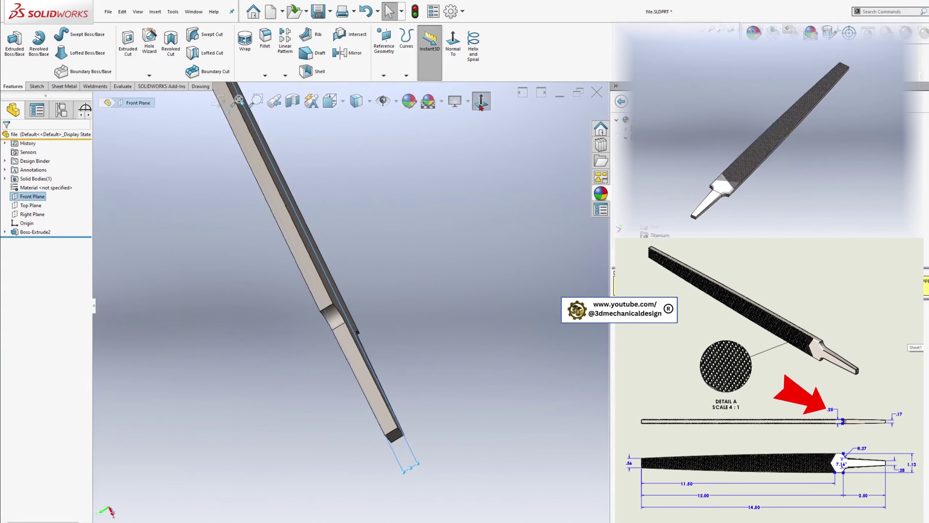
left_click(480, 106)
scroll(543, 293, "down", 5)
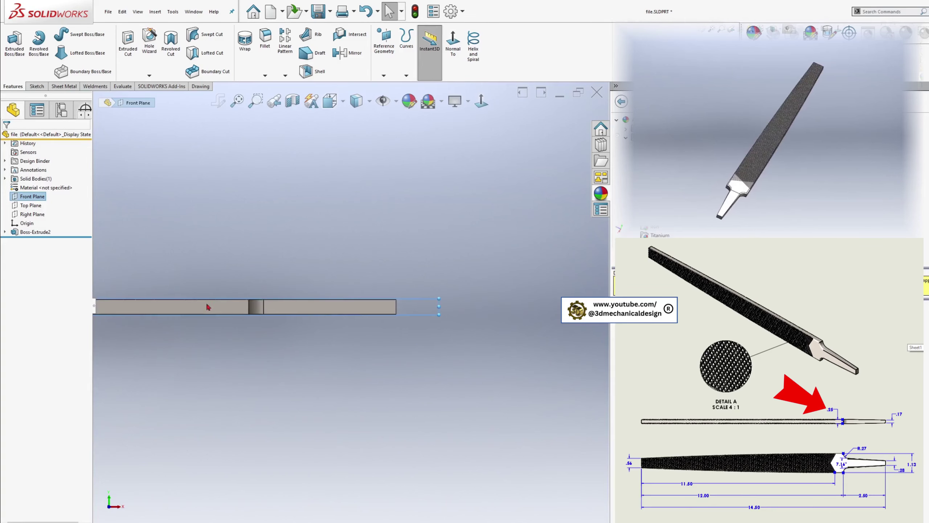
left_click(36, 86)
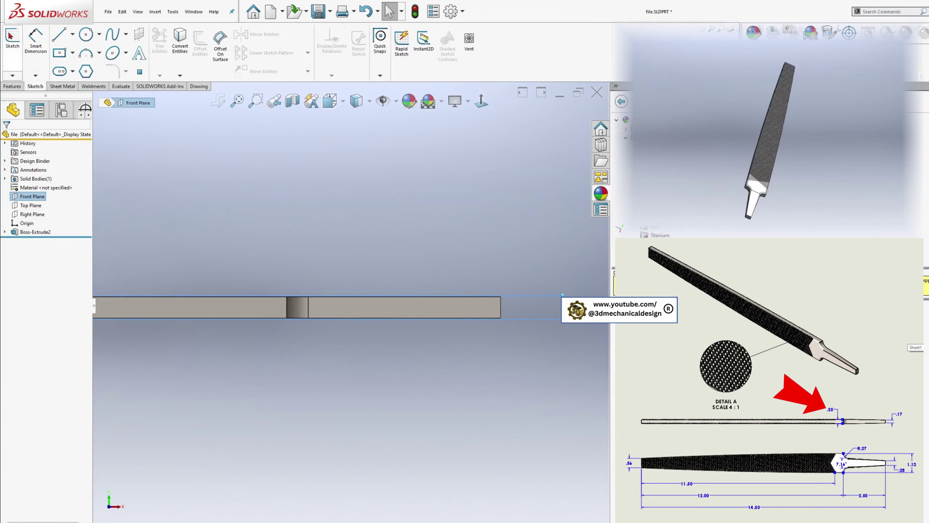
left_click(12, 40)
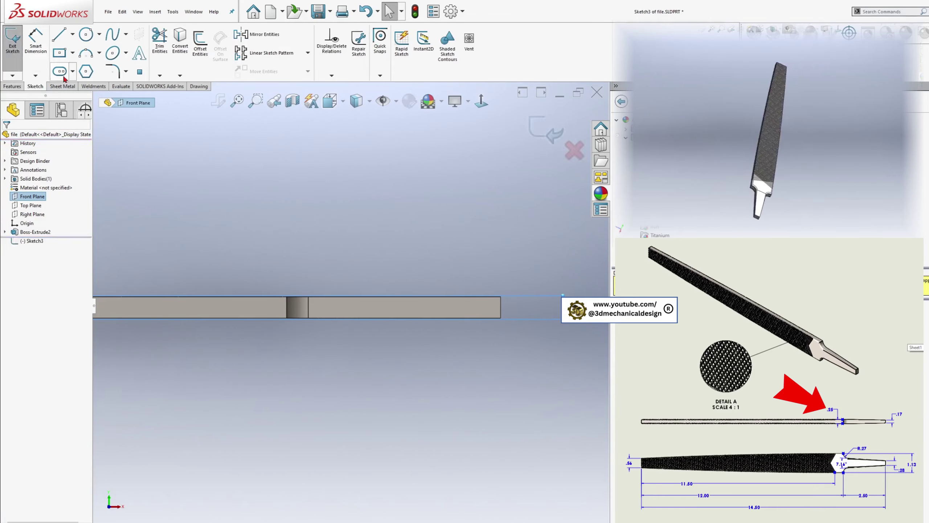
Draw a closed triangle along the tang's upper edge, about 2.25 in long and 0.06 in high at the tang's free end.
left_click(58, 34)
scroll(493, 343, "down", 2)
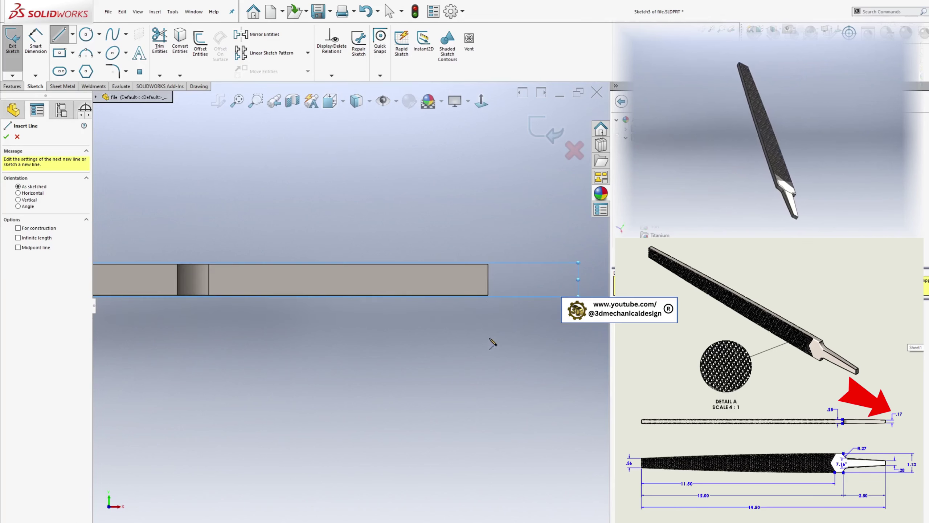
left_click(488, 272)
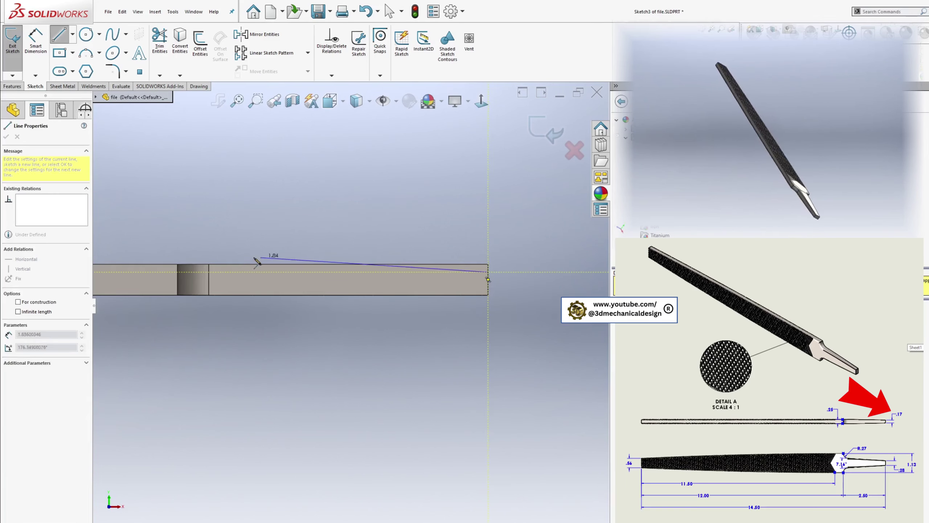
left_click(209, 264)
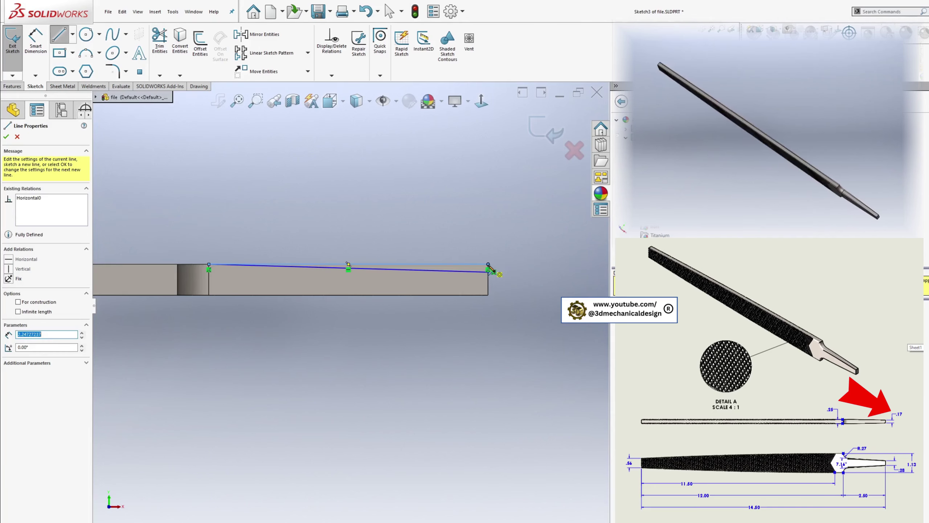
left_click(488, 264)
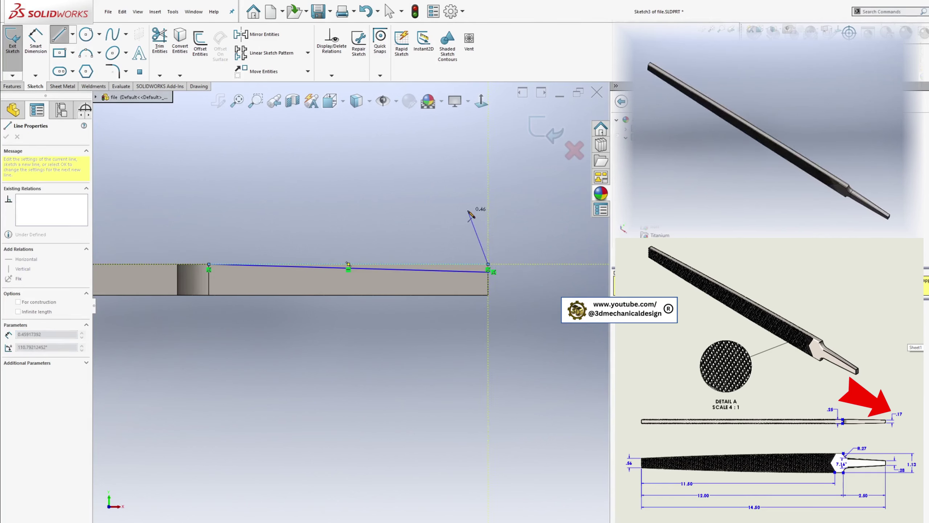
scroll(484, 279, "down", 3)
left_click(466, 271)
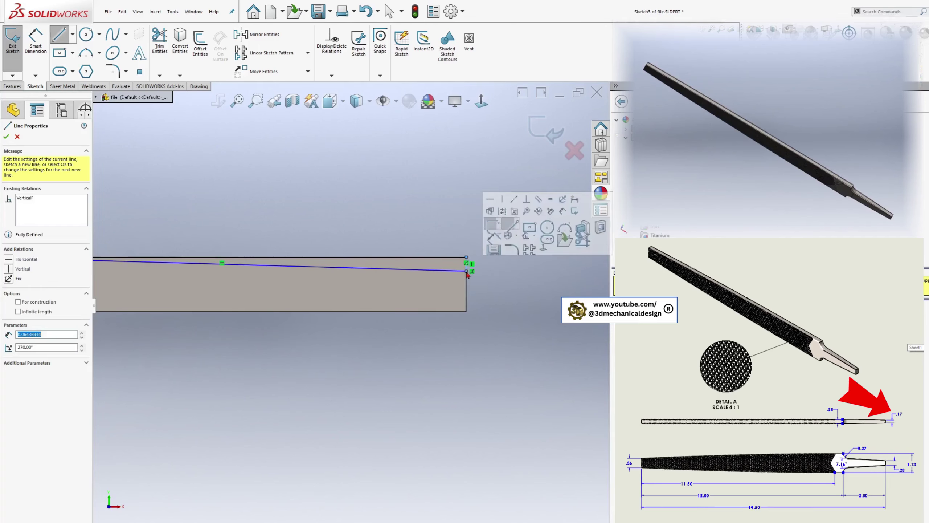
Dimension the triangle's short vertical side at the tang's free end as 0.04 in.
scroll(440, 249, "up", 5)
left_click(35, 41)
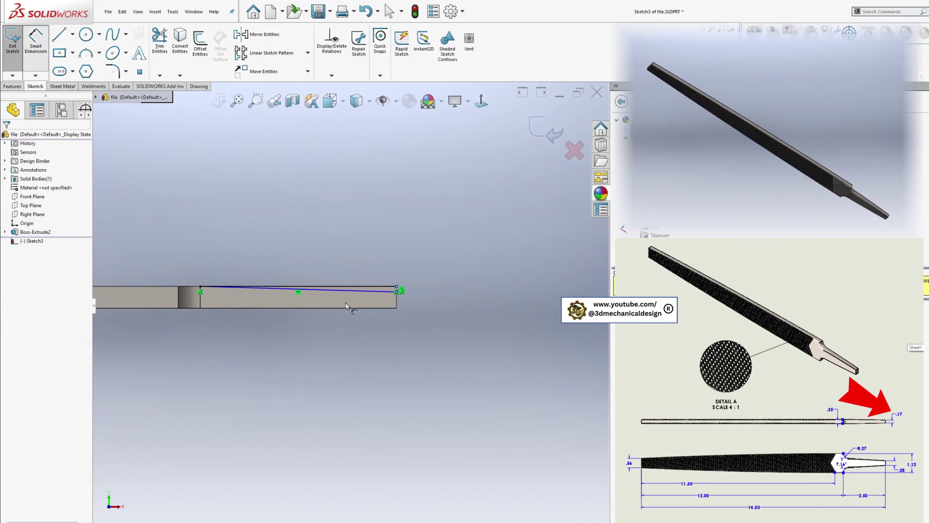
scroll(398, 290, "down", 5)
left_click(364, 324)
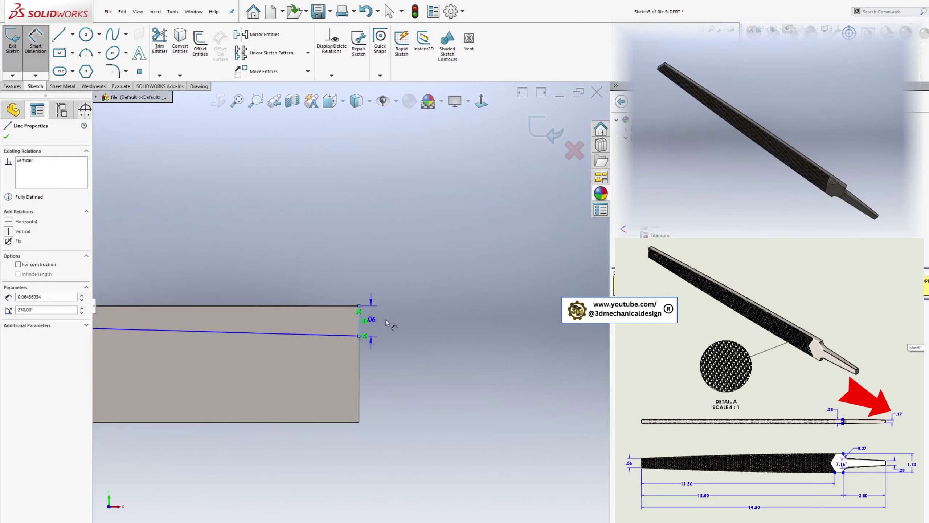
left_click(446, 398)
type("0.0")
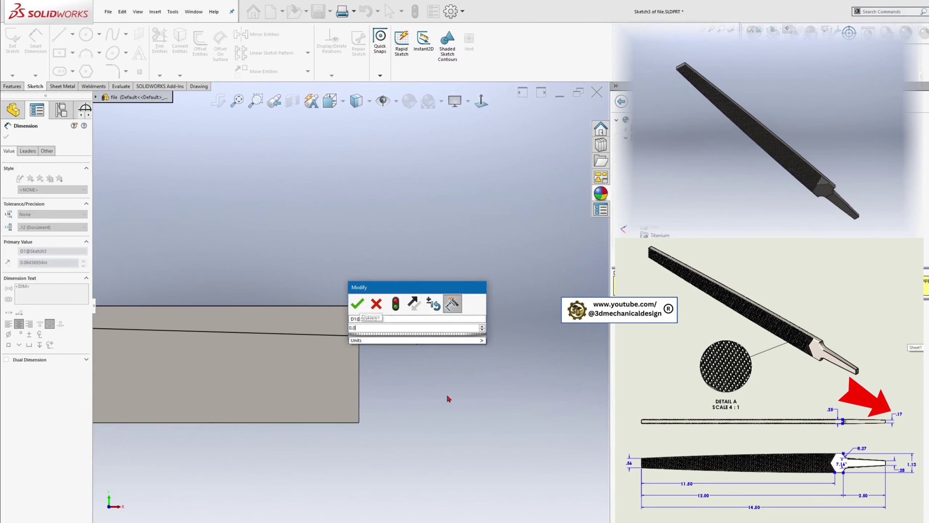
type("4")
key("Return")
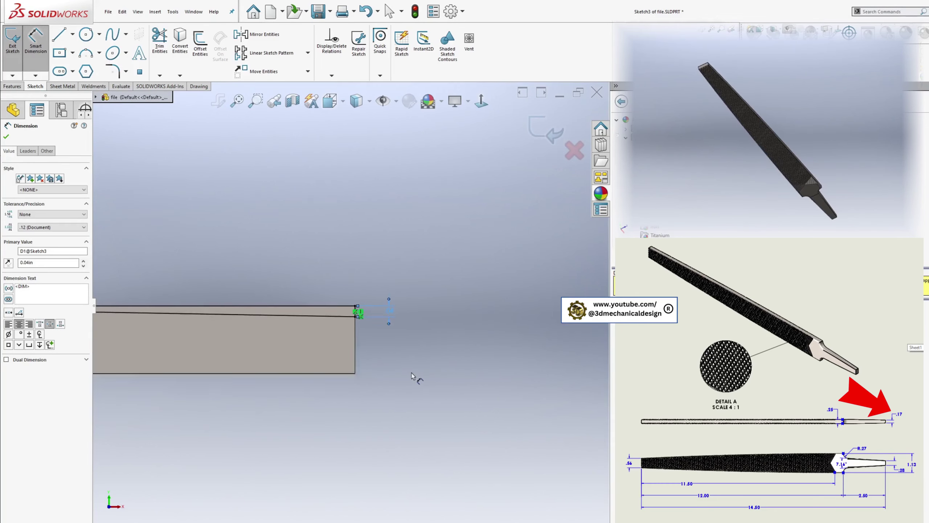
Draw a short horizontal centerline running inward from the midpoint of the tang's free end edge.
left_click(73, 35)
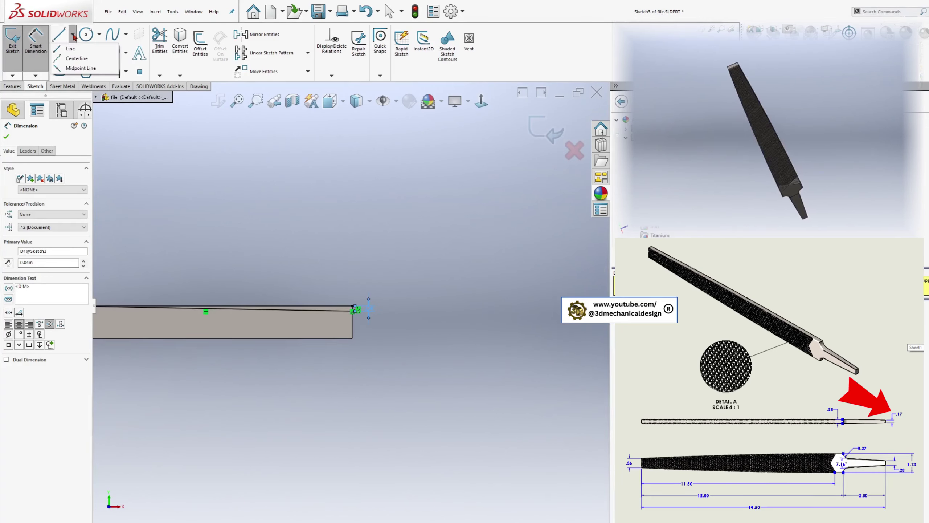
left_click(80, 59)
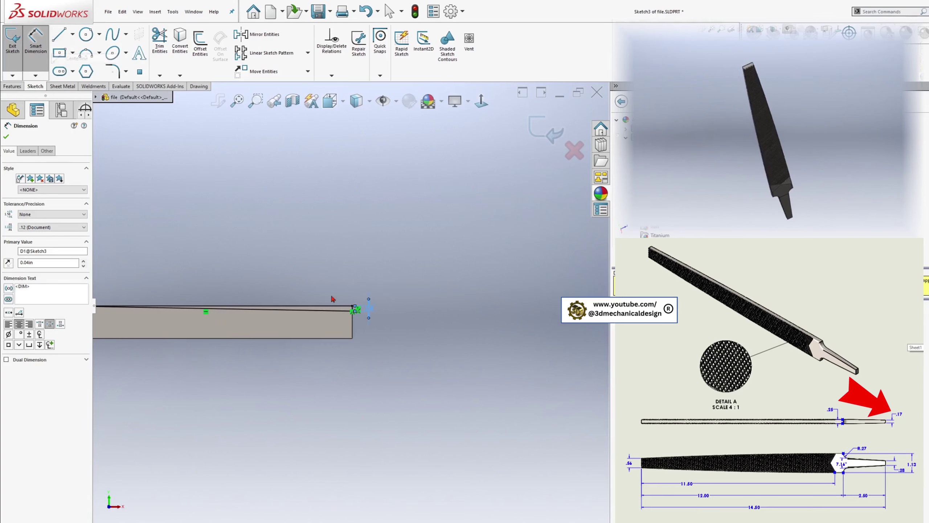
left_click(352, 321)
left_click(260, 321)
key("Escape")
Mirror the triangle's three lines about the centerline to the tang's opposite edge, keeping the originals.
scroll(230, 267, "up", 3)
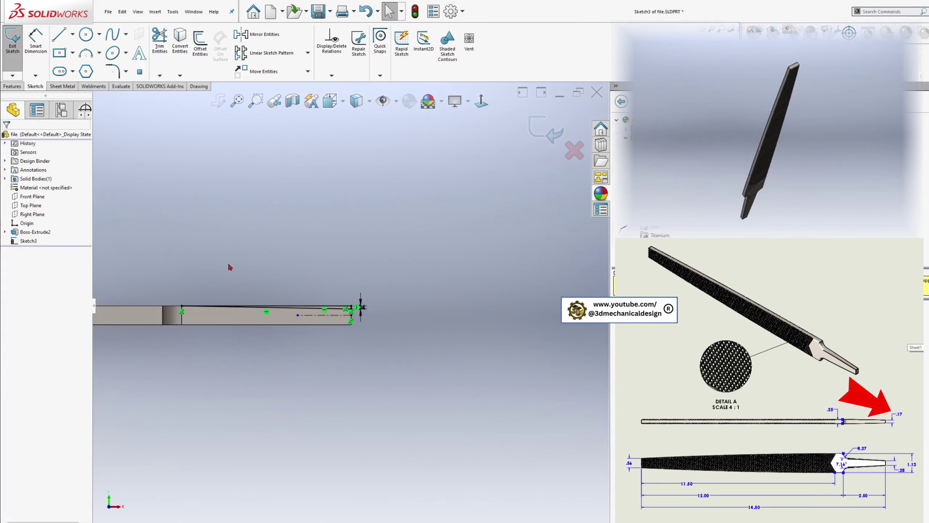
scroll(145, 263, "down", 3)
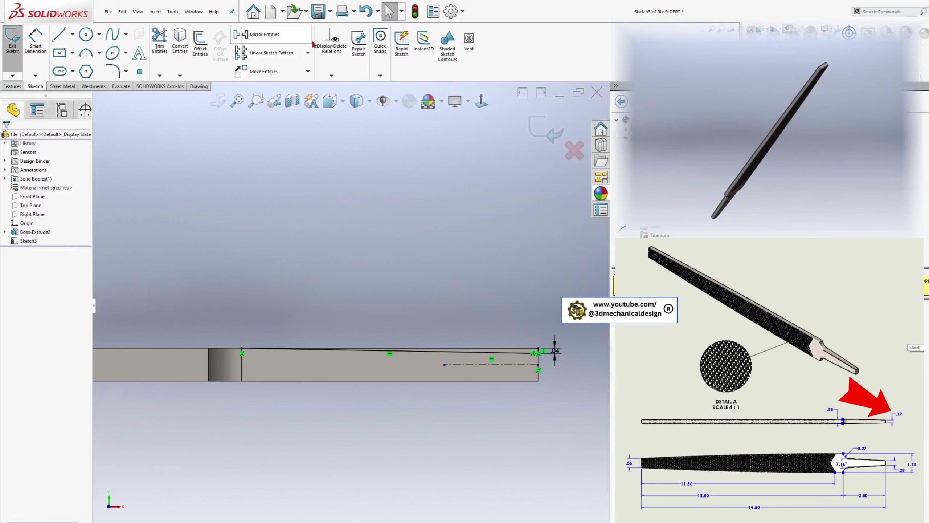
left_click(264, 36)
left_click(440, 355)
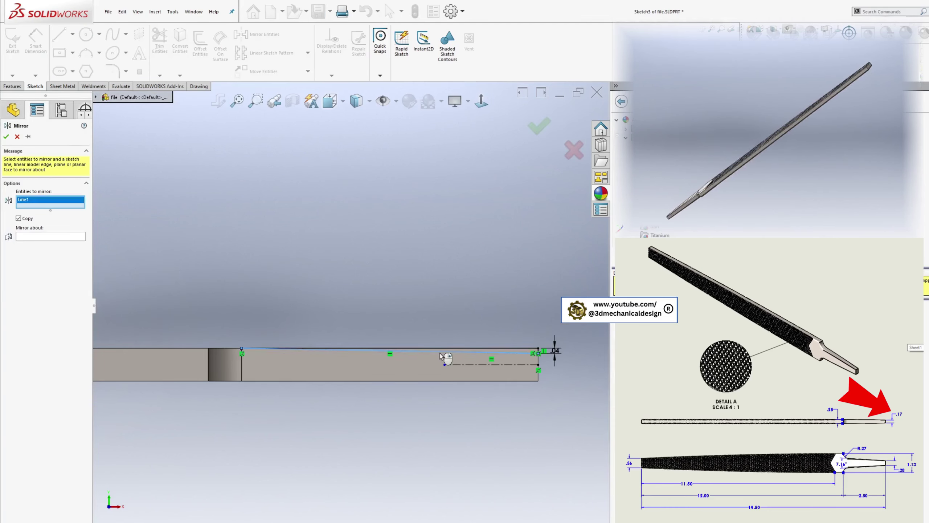
left_click(486, 351)
scroll(492, 344, "down", 5)
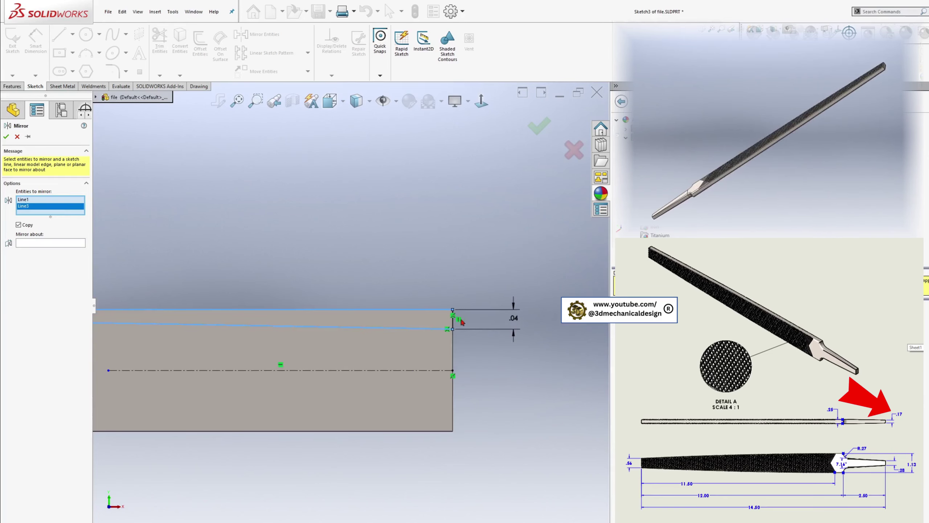
left_click(452, 322)
scroll(421, 348, "up", 4)
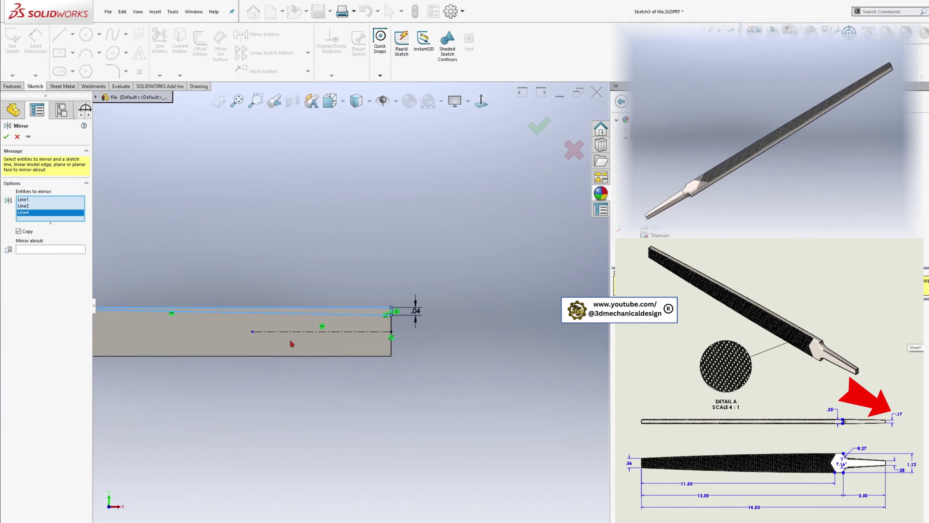
left_click(61, 251)
left_click(271, 332)
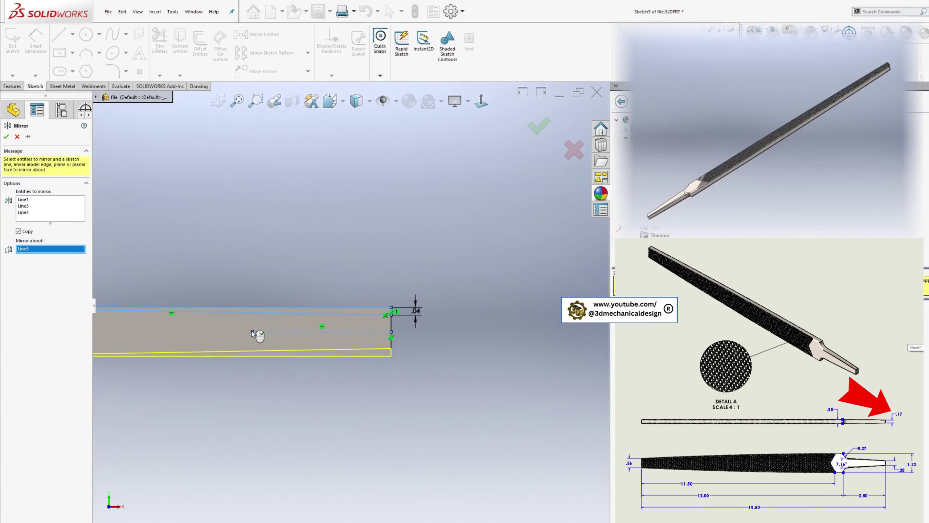
left_click(6, 136)
Cut-extrude the two tang triangles Through All in both directions to taper the tang's thickness.
scroll(350, 306, "up", 3)
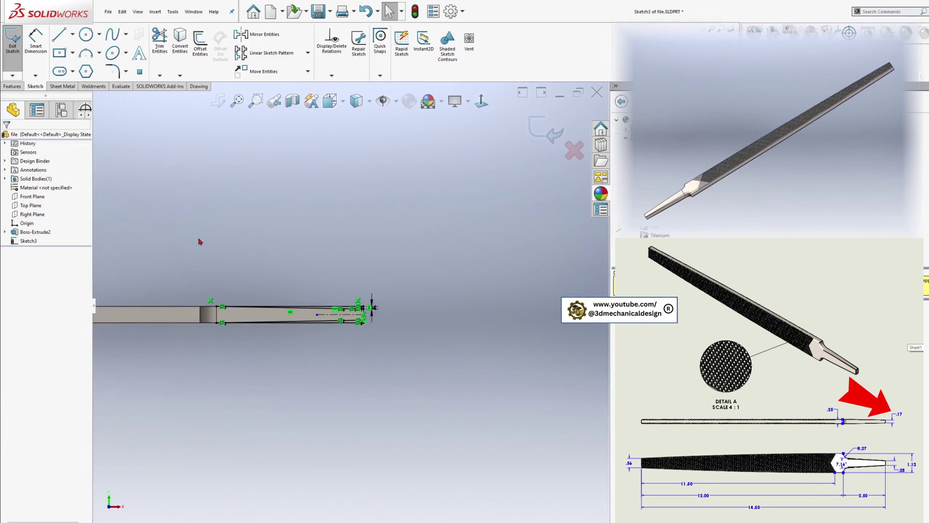
left_click(13, 86)
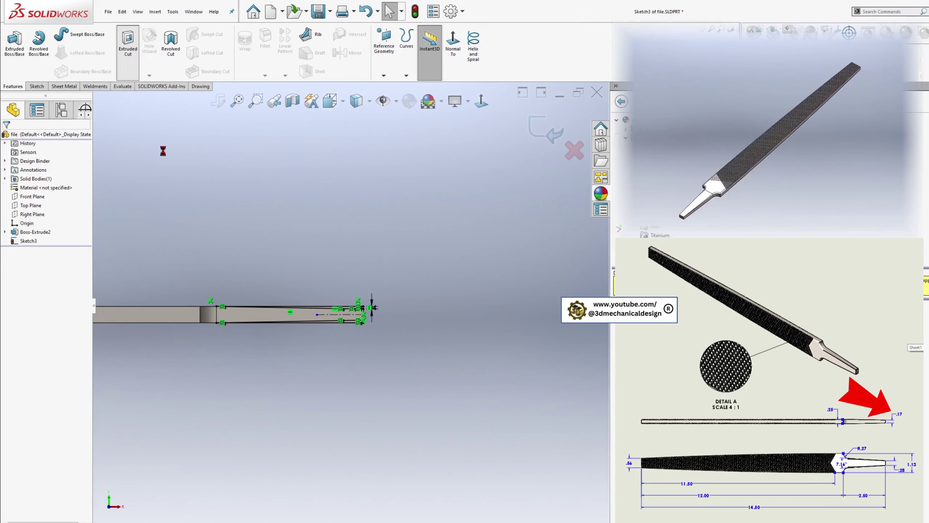
left_click(82, 186)
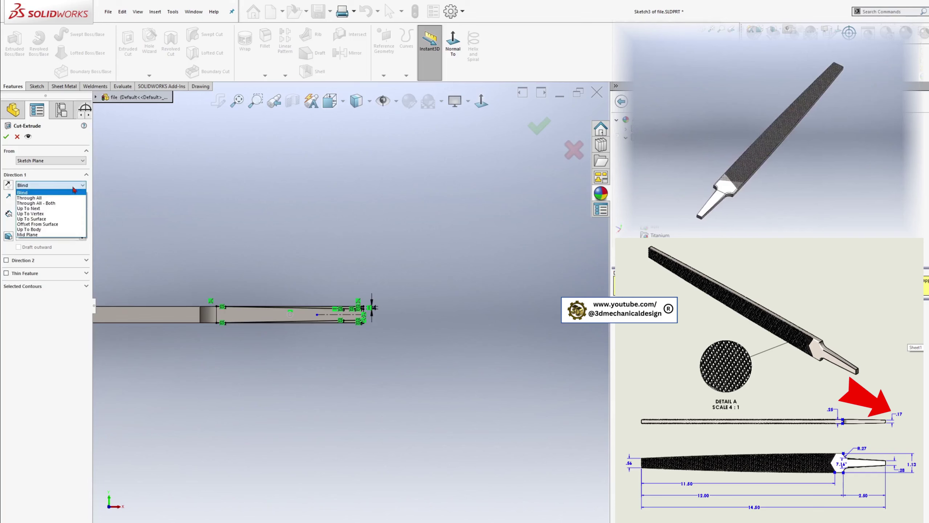
left_click(66, 194)
left_click(61, 185)
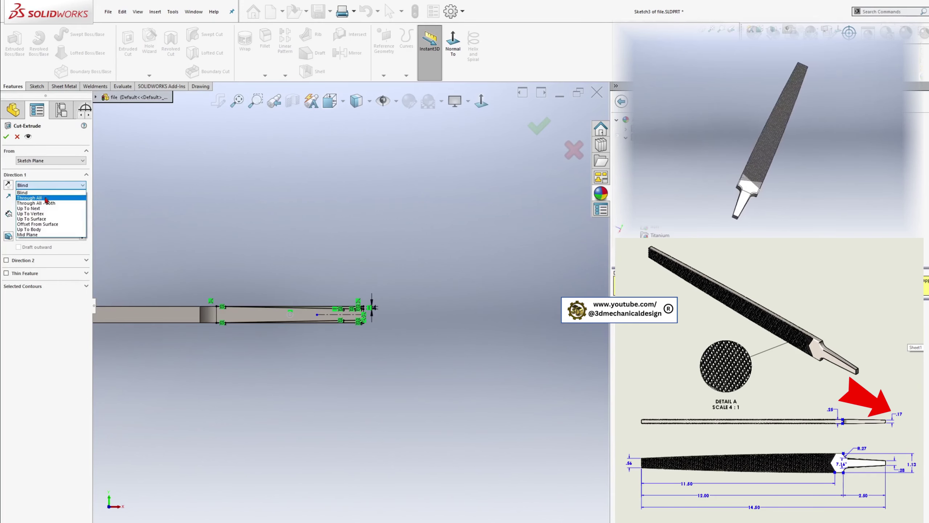
left_click(36, 197)
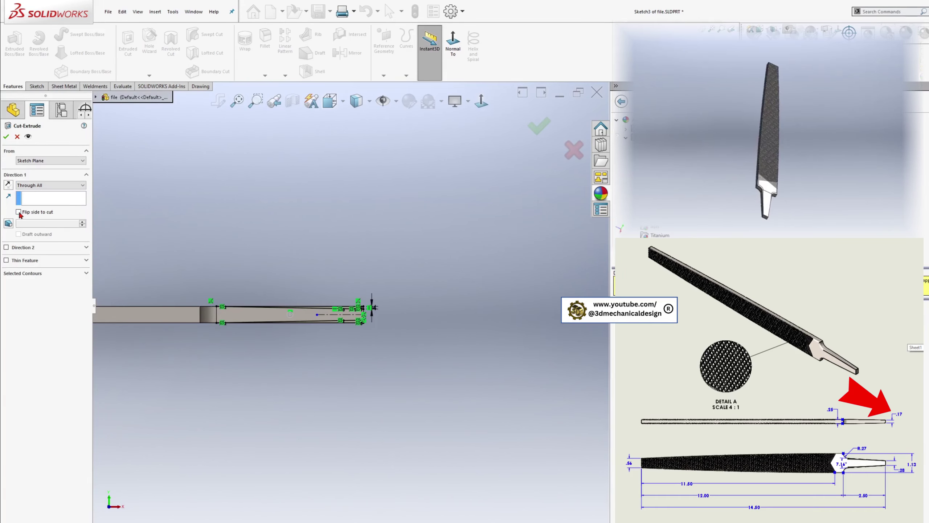
left_click(6, 248)
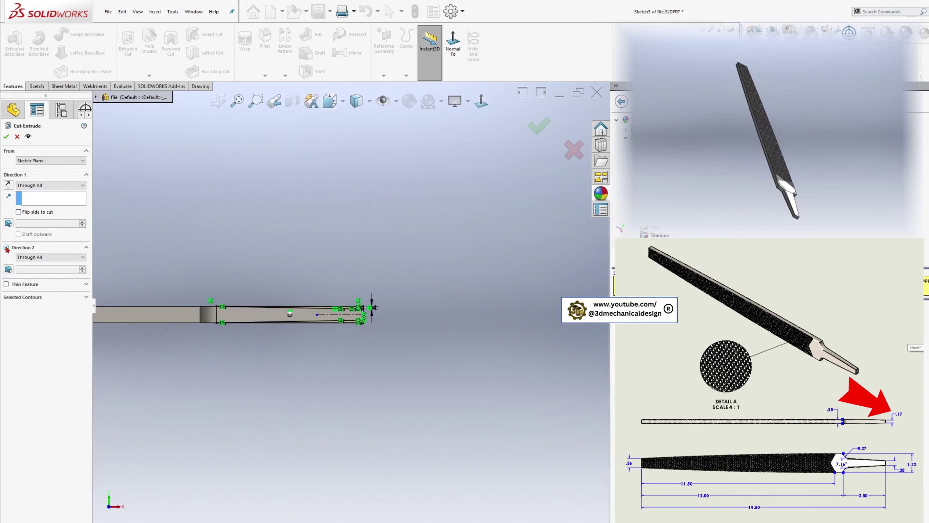
left_click(6, 137)
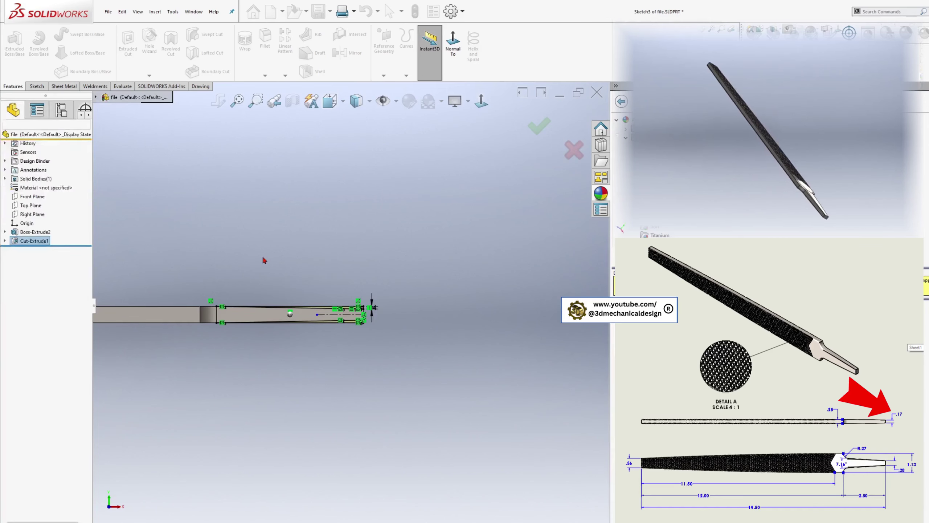
Fillet the edges of both wide blade faces with a 0.05 in symmetric radius.
middle_click_drag(263, 257, 249, 295)
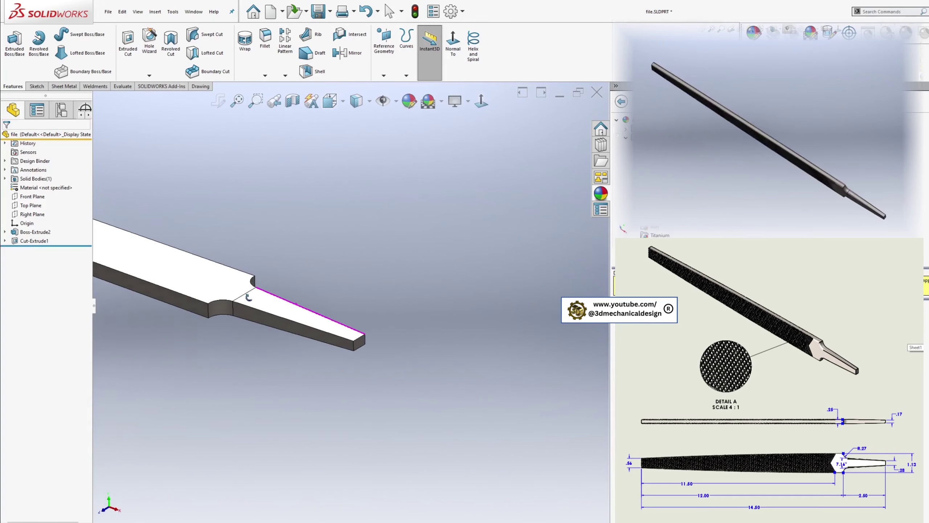
scroll(225, 220, "up", 3)
scroll(225, 230, "down", 1)
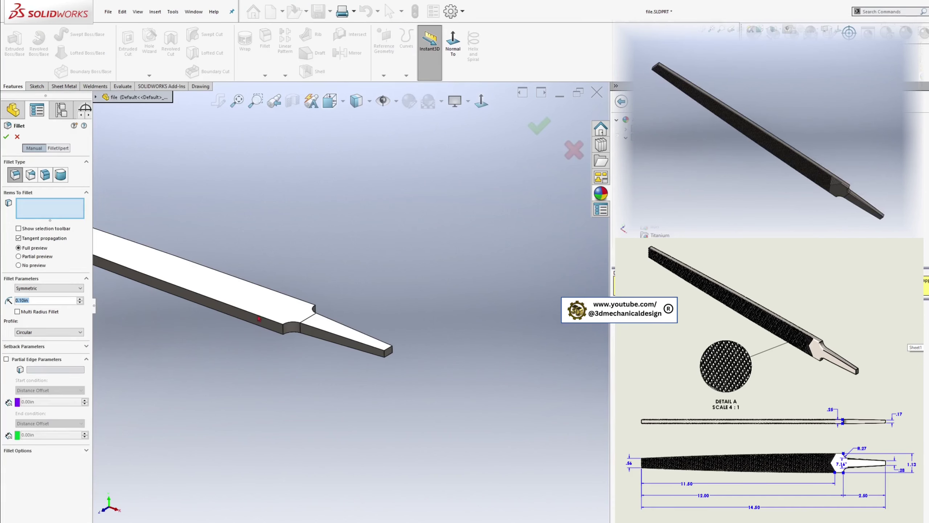
left_click(253, 303)
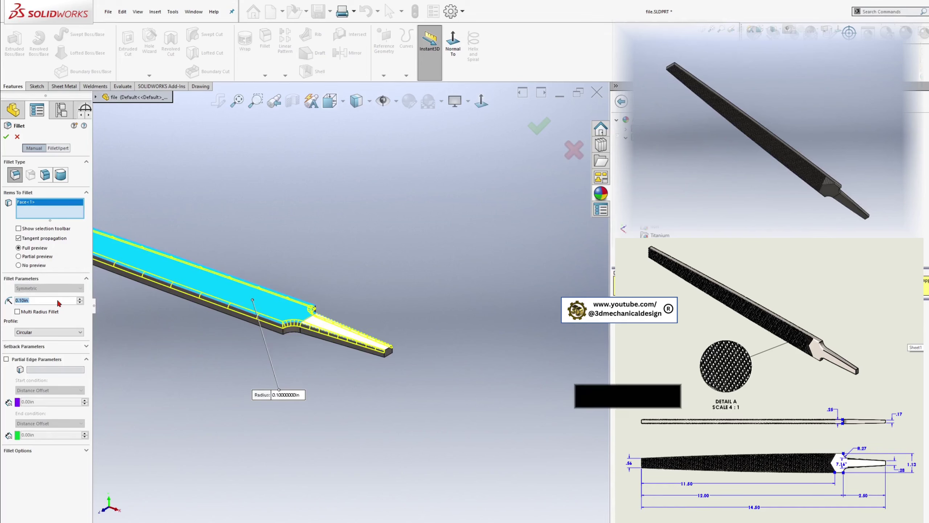
type("0.0")
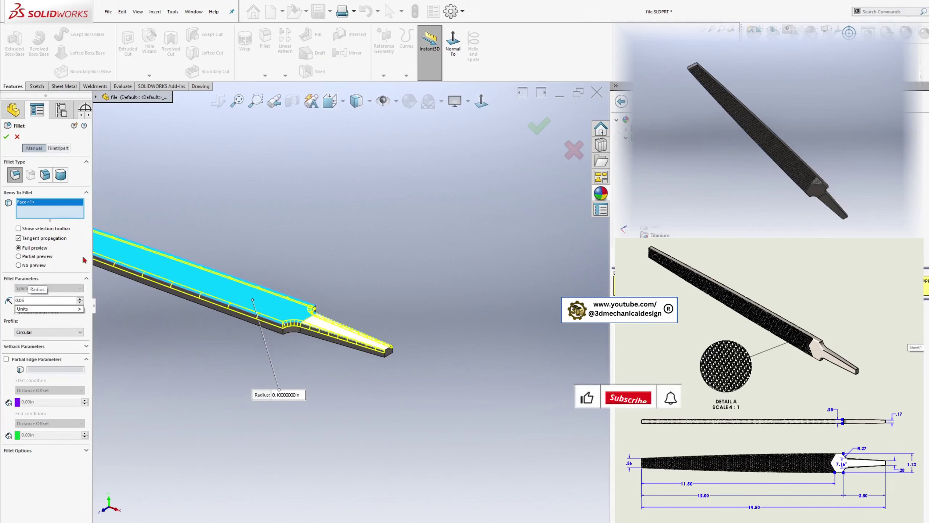
type("5")
key("Return")
middle_click_drag(380, 154, 229, 401)
left_click(281, 375)
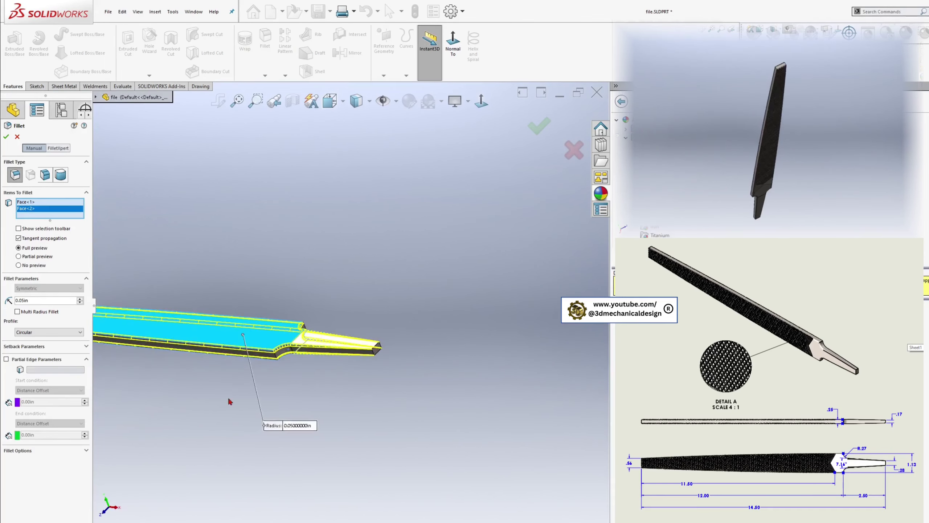
scroll(223, 392, "up", 5)
scroll(182, 330, "down", 4)
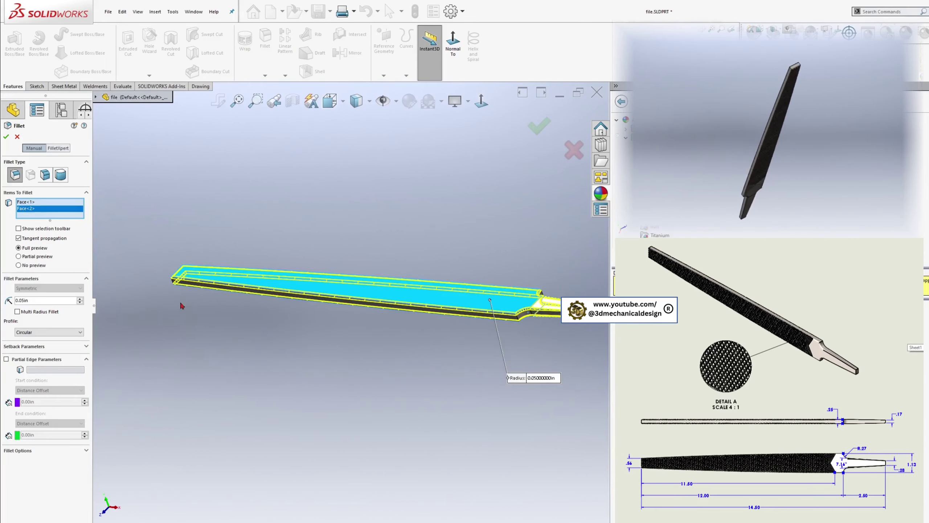
left_click(7, 136)
Open a new sketch on the wide upper face of the blade, viewed normal to it.
middle_click_drag(275, 229, 519, 330)
scroll(350, 301, "up", 3)
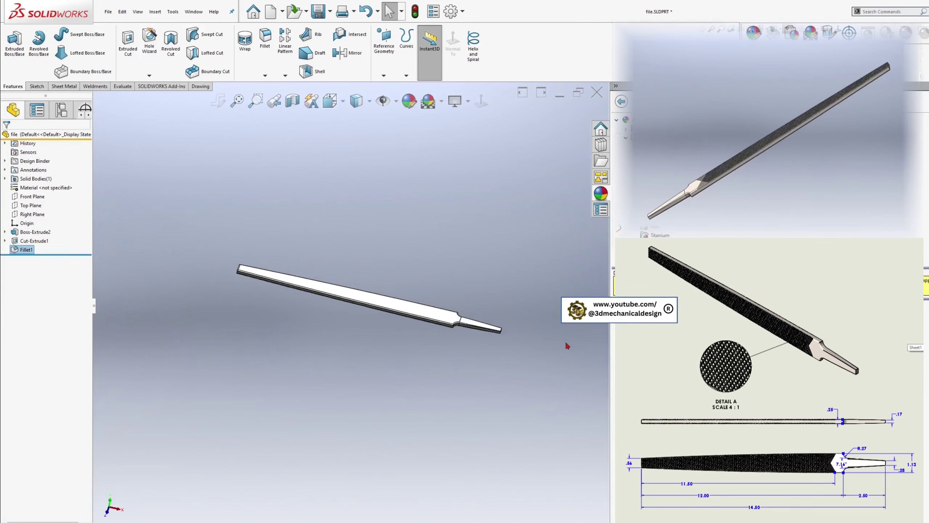
scroll(563, 346, "down", 3)
left_click(328, 290)
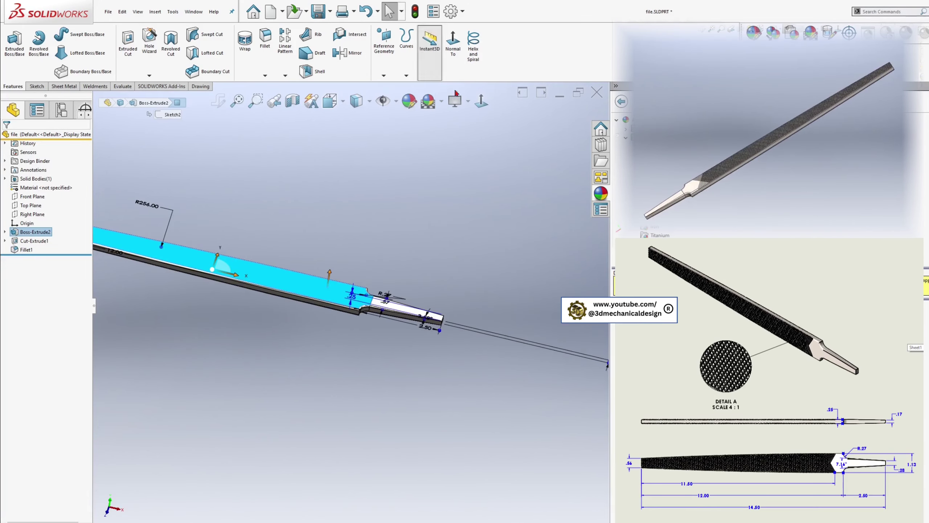
left_click(480, 105)
left_click(505, 277)
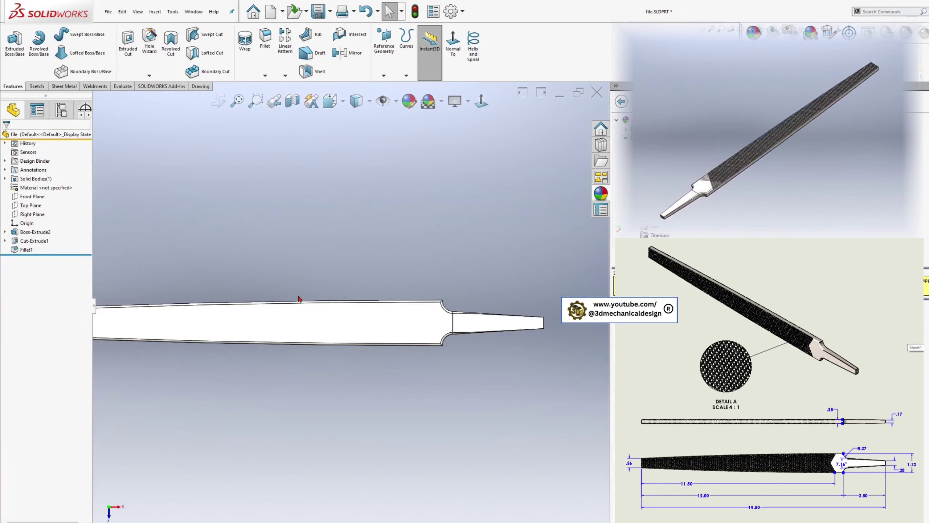
double_click(350, 315)
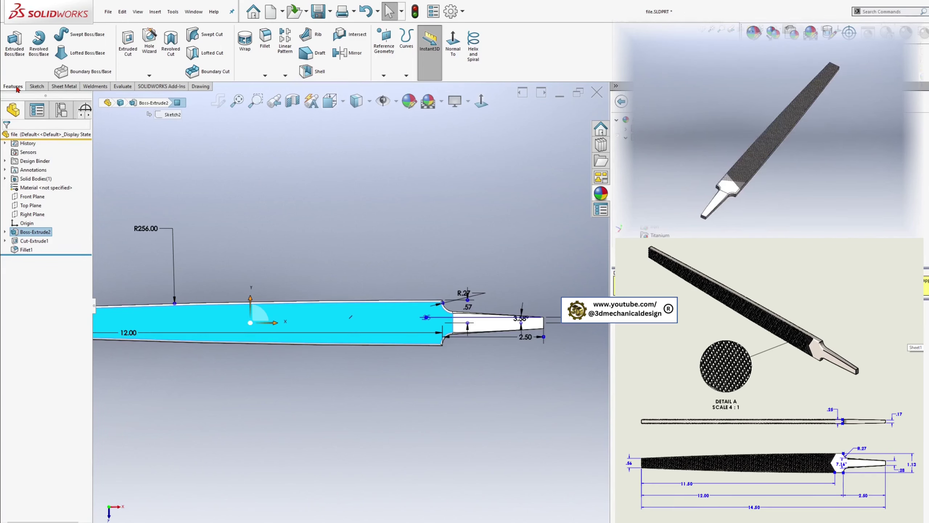
left_click(37, 86)
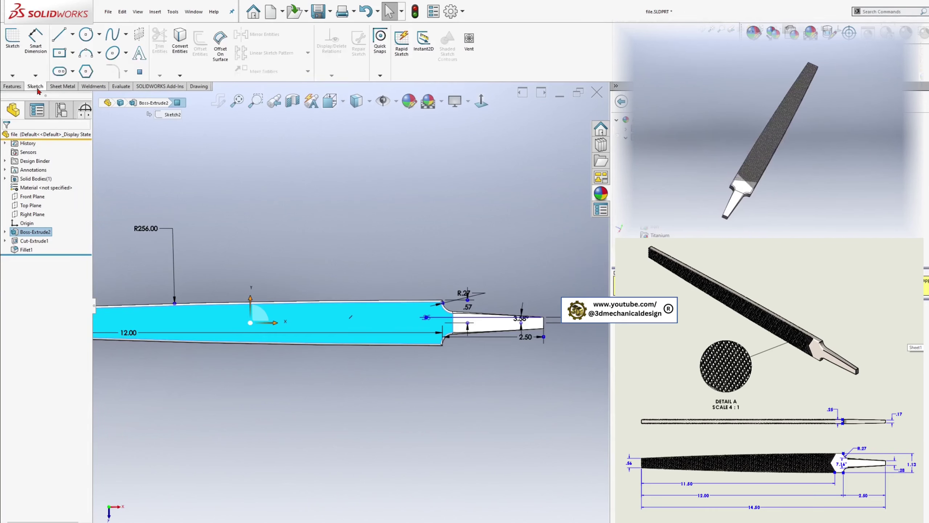
left_click(12, 39)
Draw a diagonal line about 1.2 in long across the blade between its long edges and shift it closer to the tang.
left_click(59, 34)
scroll(411, 314, "down", 3)
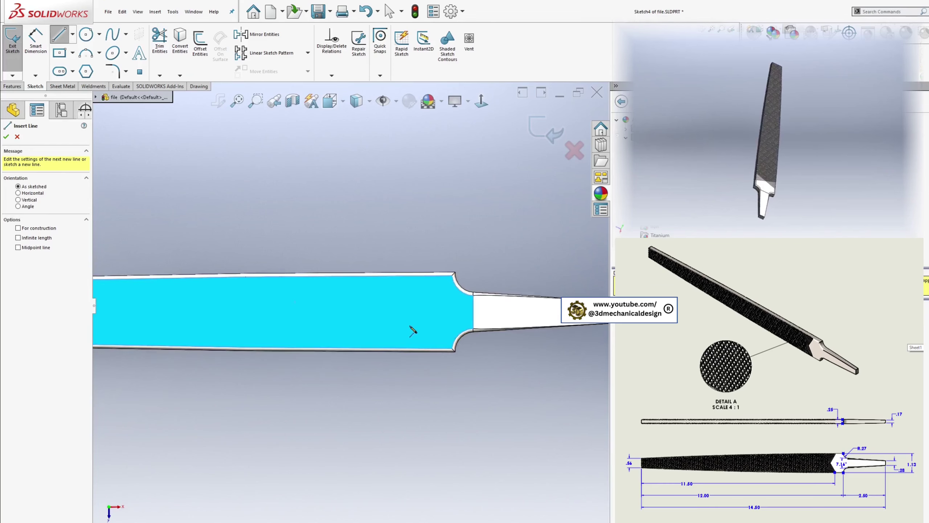
left_click(329, 255)
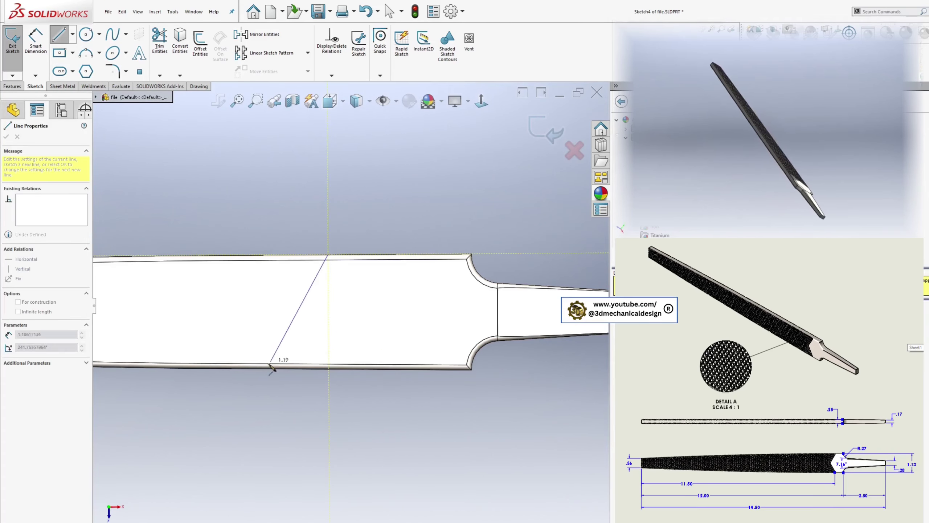
left_click(268, 365)
key("Escape")
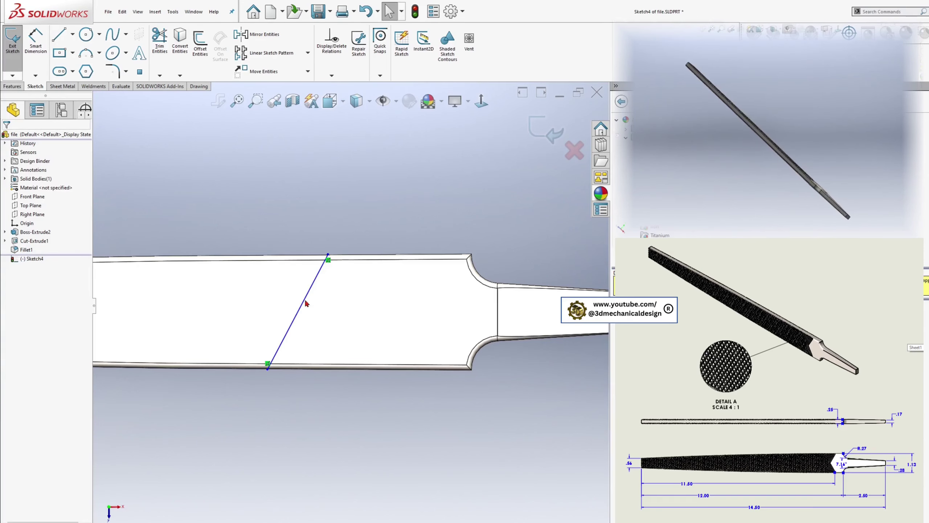
left_click_drag(307, 303, 369, 304)
left_click(264, 176)
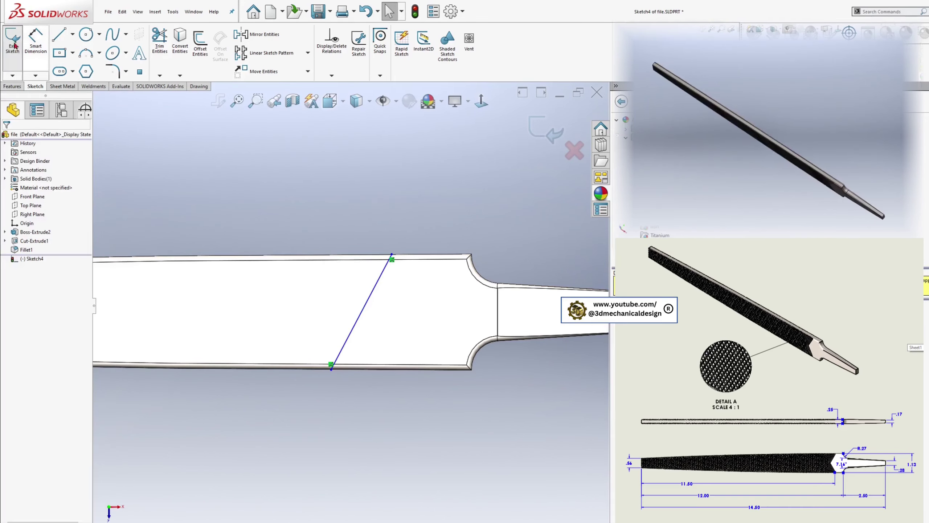
Dimension the horizontal distance from the diagonal line's upper endpoint to the tang's end edge as 3 in.
left_click(36, 40)
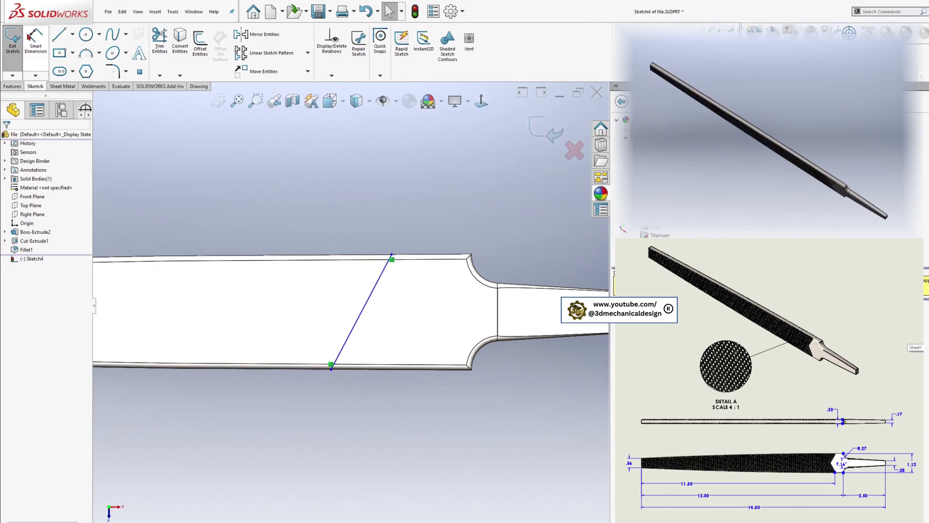
left_click(392, 256)
scroll(479, 308, "down", 3)
scroll(476, 311, "up", 3)
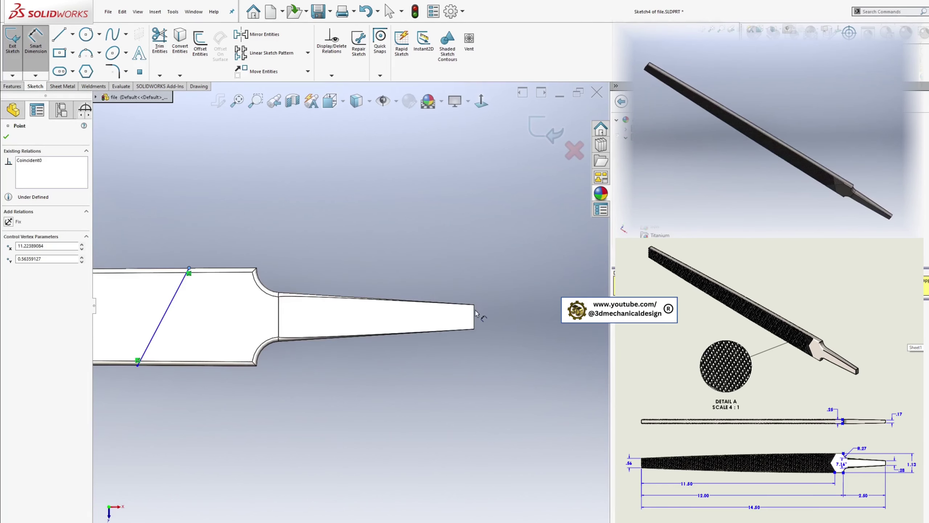
left_click(474, 313)
left_click(424, 232)
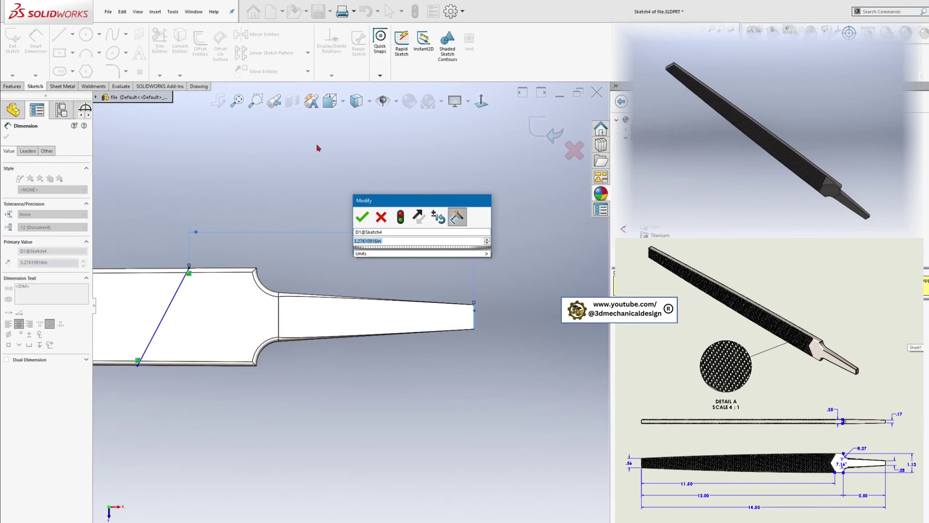
type("3")
key("Return")
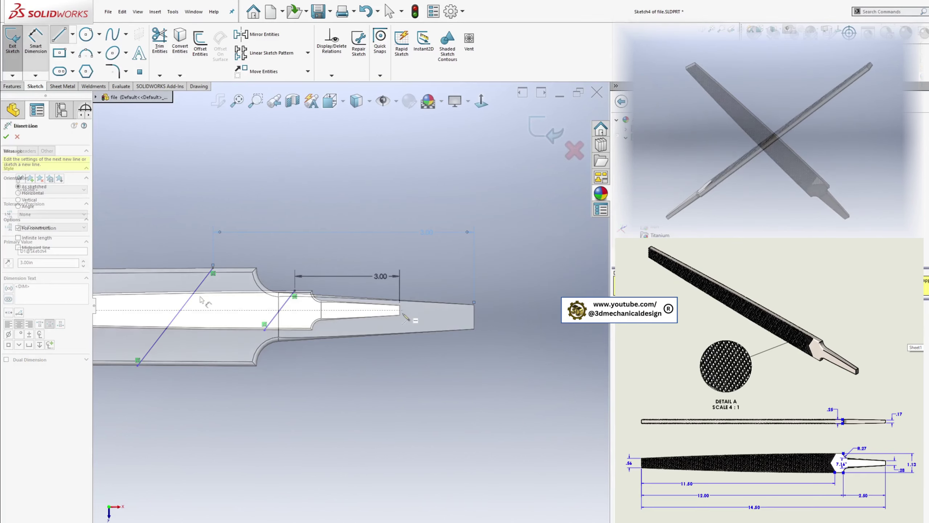
Draw a horizontal centerline about 4.6 in long from the midpoint of the tang's end edge into the blade, crossing the diagonal line.
left_click(70, 64)
left_click(399, 310)
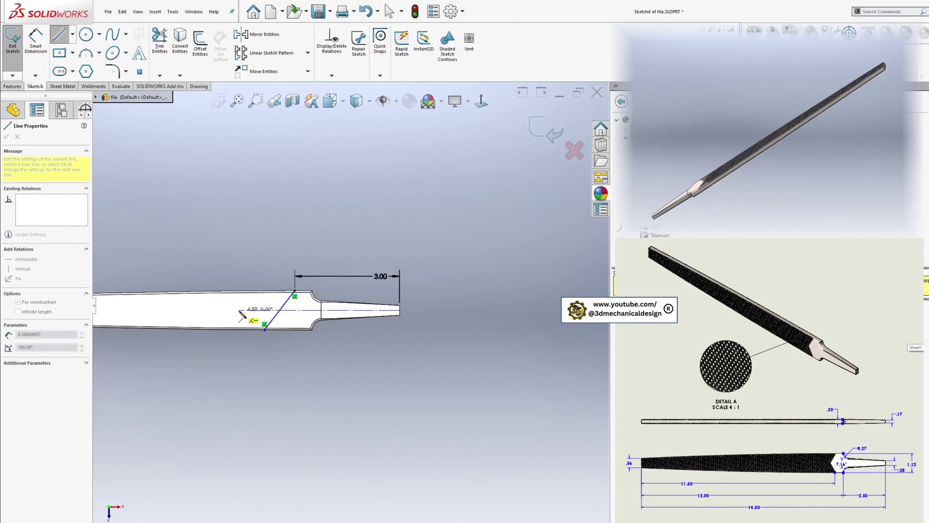
left_click(240, 310)
key("Escape")
Dimension the angle between the centerline and the diagonal line as 60° and close the sketch.
left_click(36, 39)
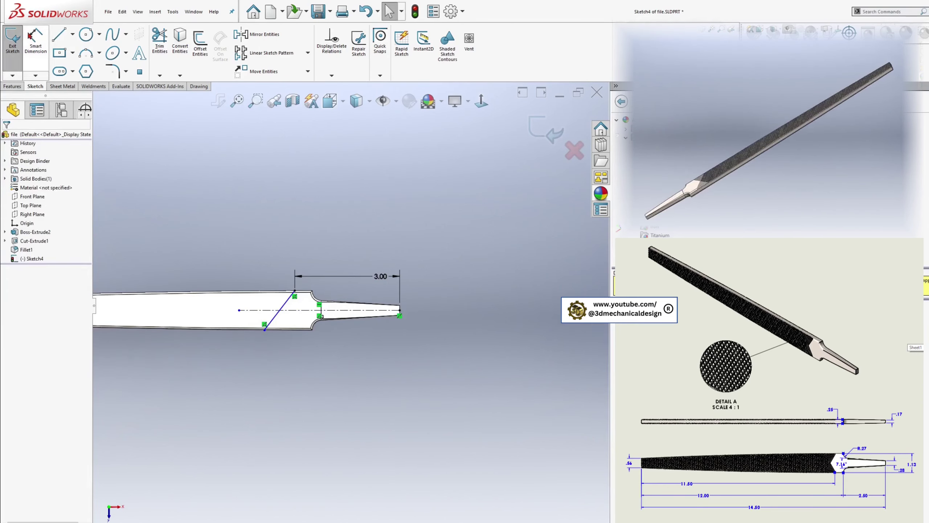
scroll(209, 251, "down", 5)
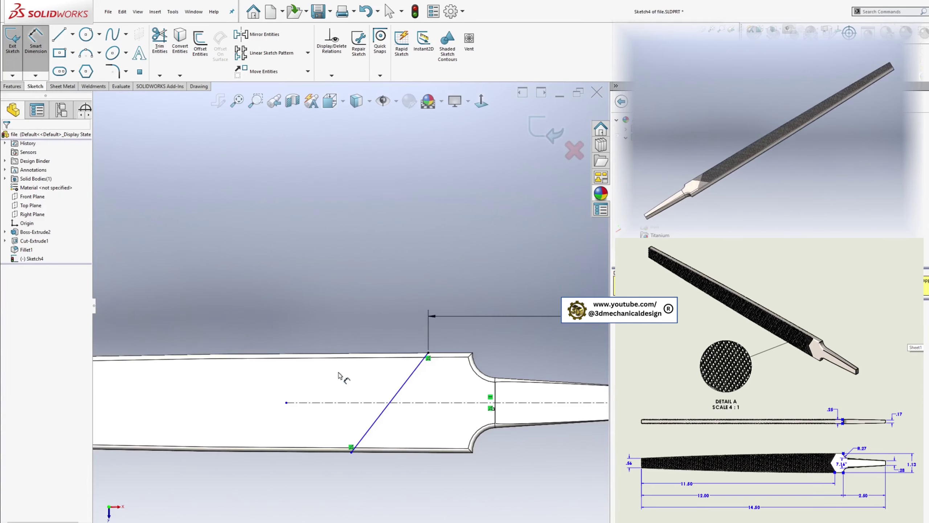
left_click(368, 403)
left_click(399, 389)
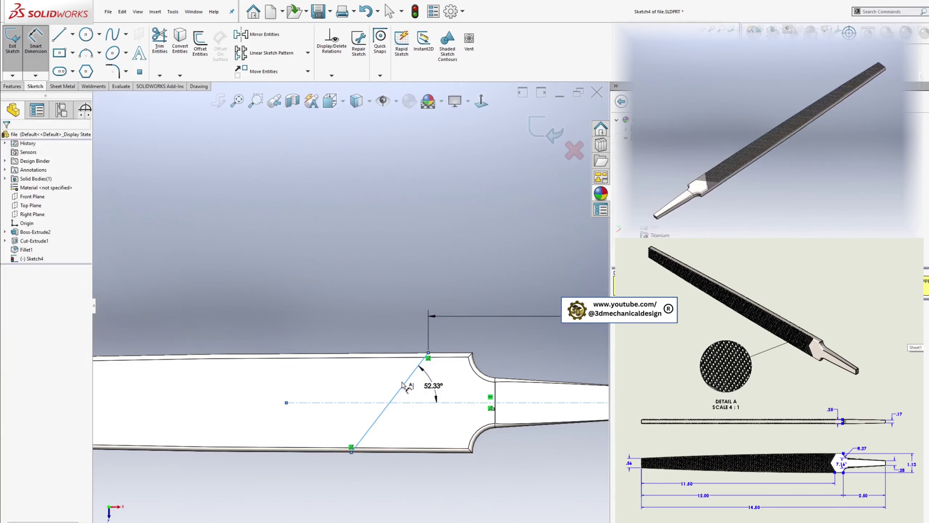
left_click(402, 383)
key("Return")
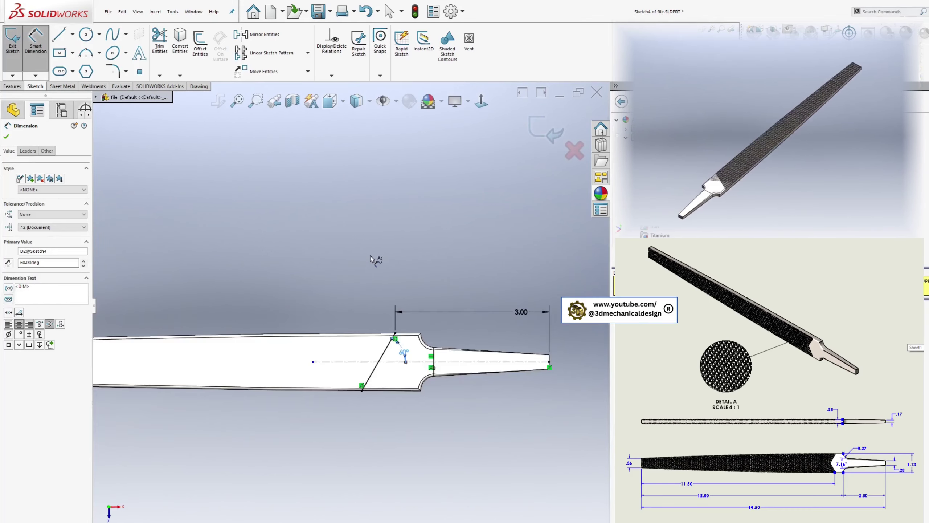
key("Escape")
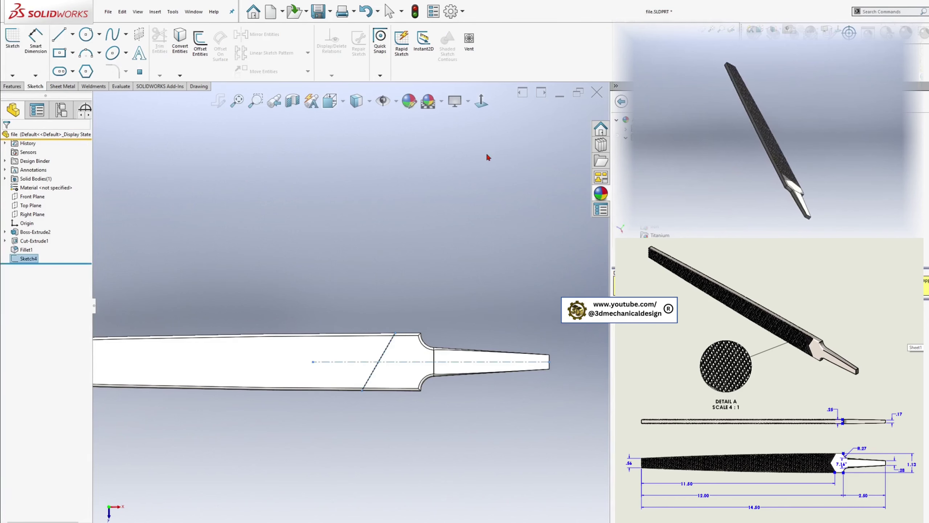
Create a reference plane through the diagonal line's endpoint at the blade's long edge, perpendicular to that line.
left_click(387, 348)
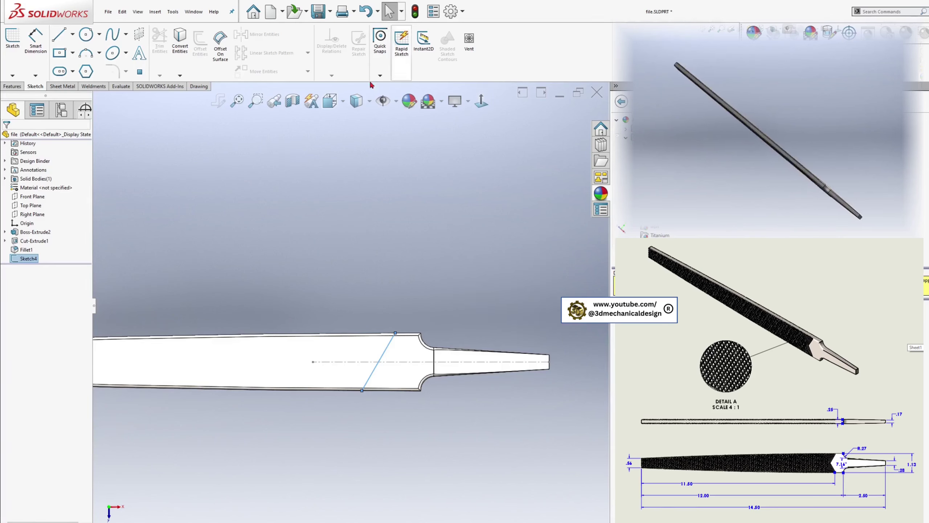
scroll(326, 83, "up", 1)
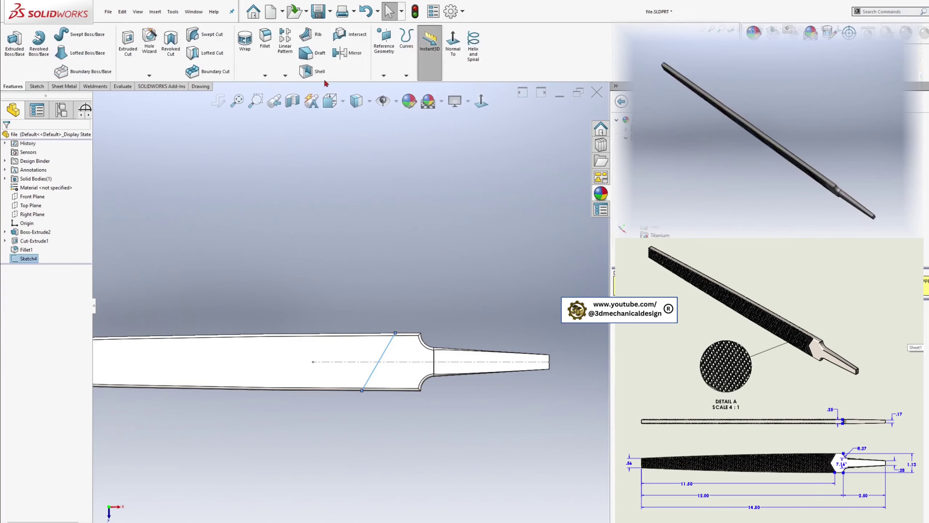
left_click(383, 76)
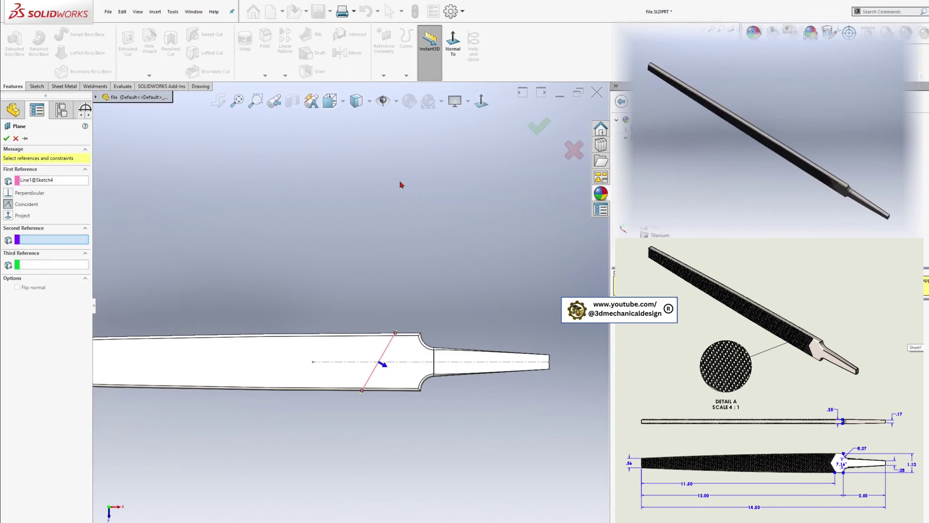
scroll(390, 321, "down", 5)
mouse_move(365, 274)
middle_mouse_down()
mouse_move(335, 334)
mouse_move(336, 389)
mouse_move(398, 351)
mouse_move(393, 303)
middle_mouse_up()
left_click(381, 328)
scroll(399, 319, "down", 4)
left_click(353, 320)
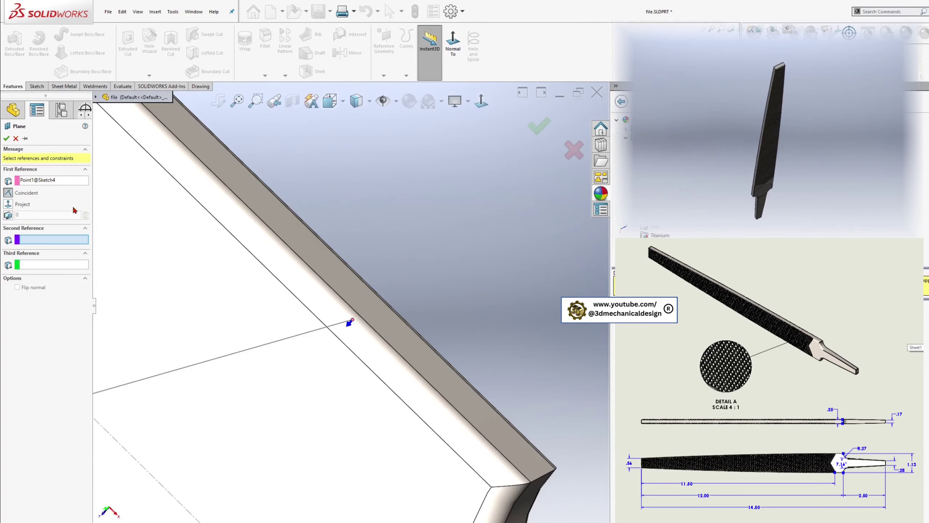
left_click(259, 347)
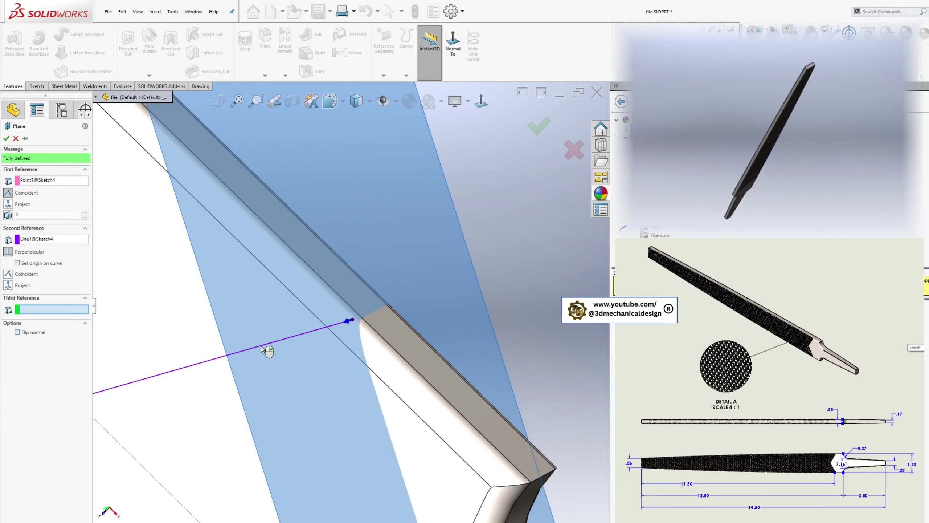
middle_click_drag(264, 348, 248, 263)
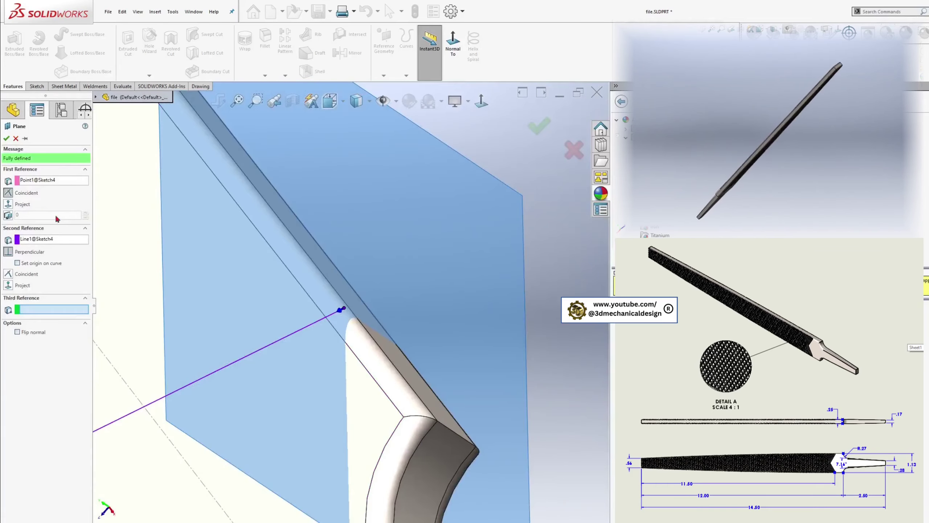
key("Return")
Open a new sketch on the new reference plane, viewed normal to it.
middle_click_drag(238, 217, 371, 276)
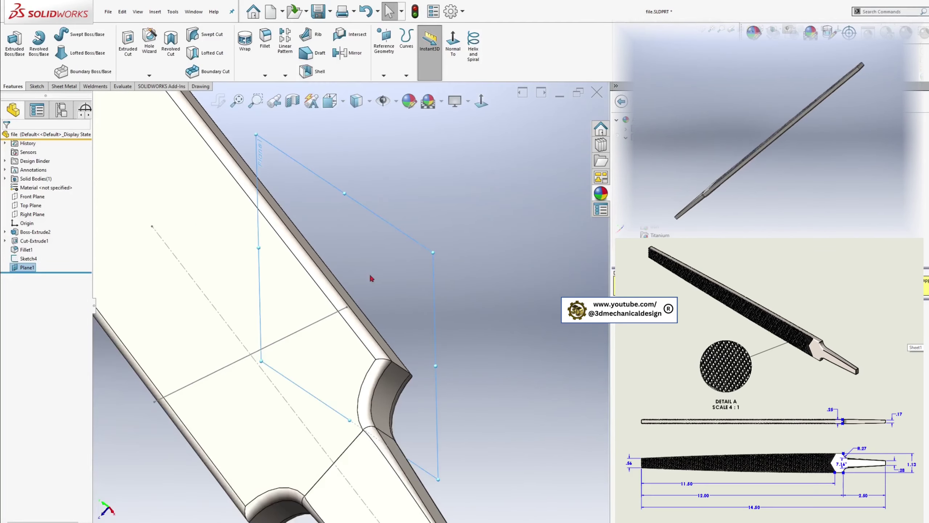
left_click(417, 251)
left_click(481, 100)
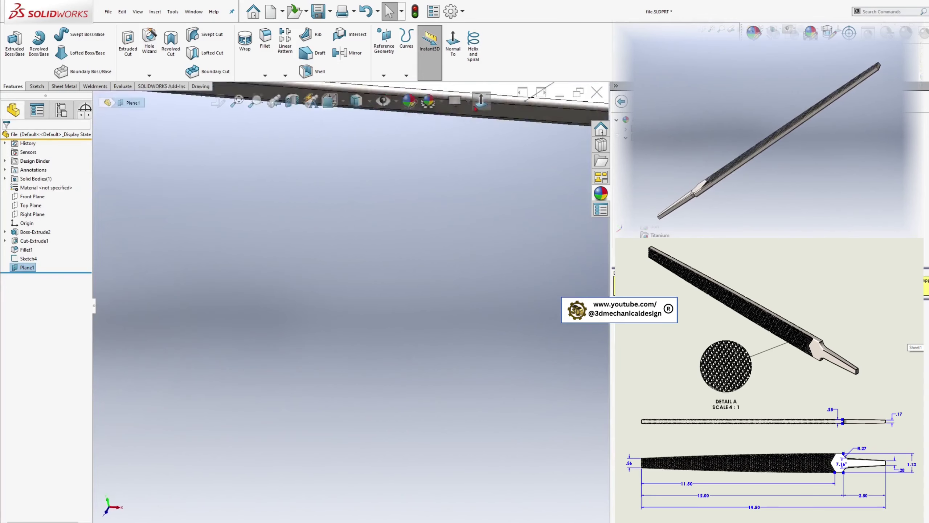
scroll(421, 289, "down", 6)
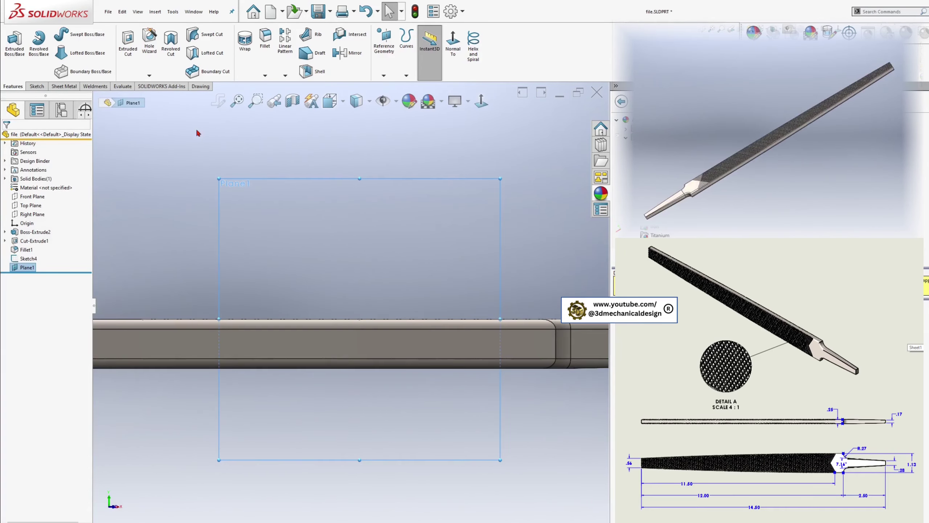
left_click(36, 86)
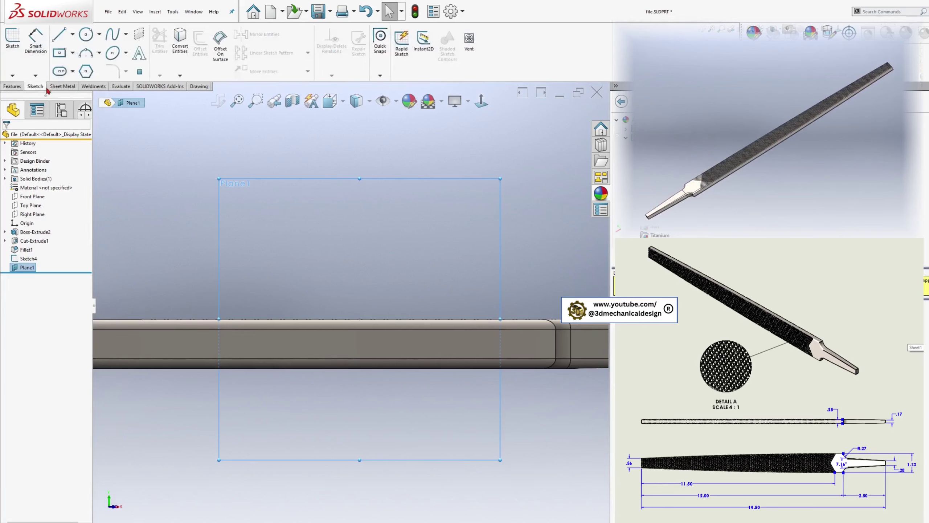
left_click(12, 40)
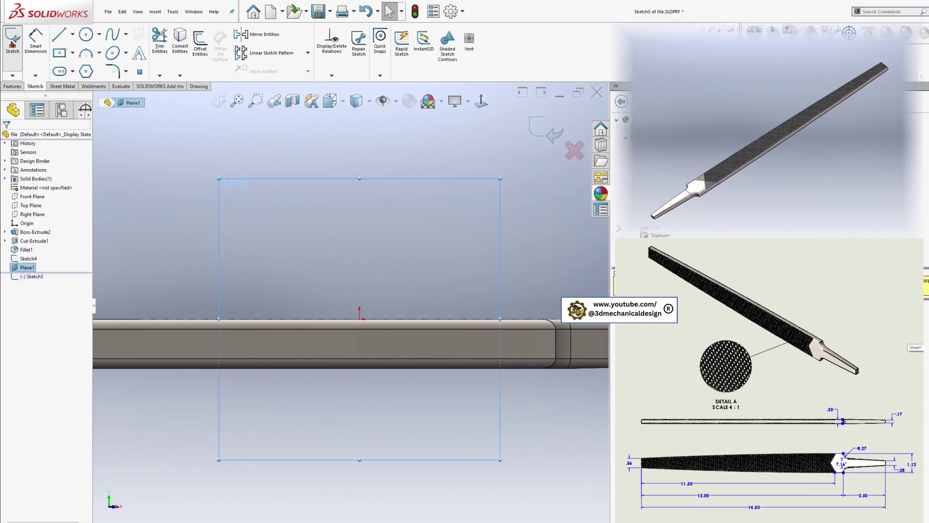
Draw a four-sided inscribed-circle polygon about 0.12 in across its corners, standing on one corner and centred at the sketch origin.
left_click(85, 71)
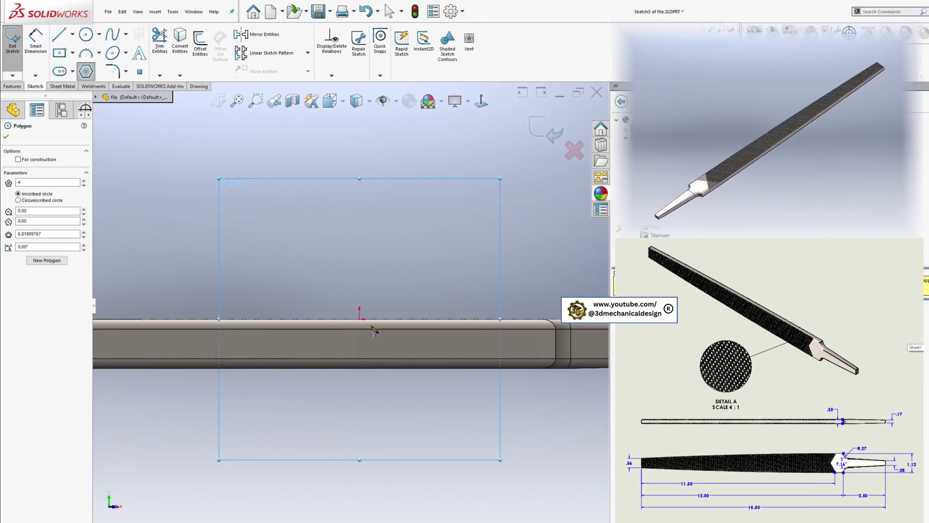
left_click(360, 319)
left_click(361, 308)
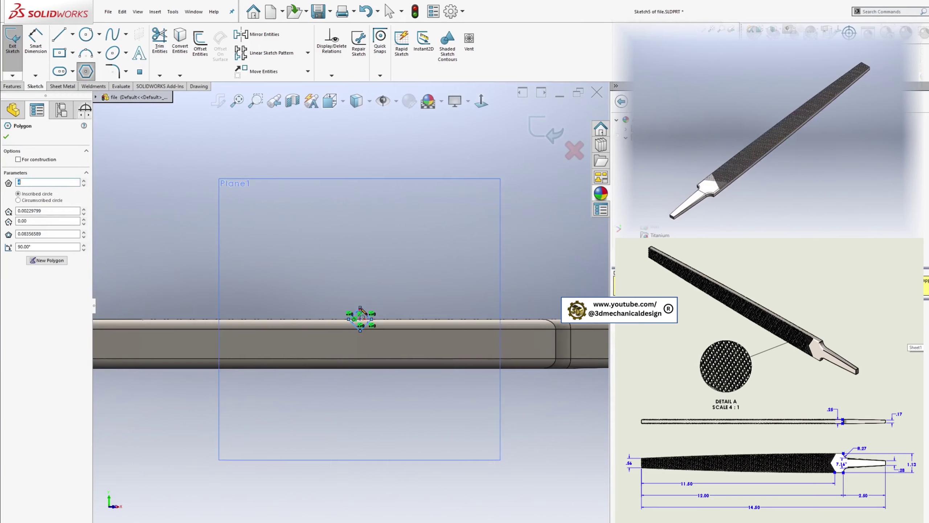
scroll(361, 308, "down", 5)
key("Escape")
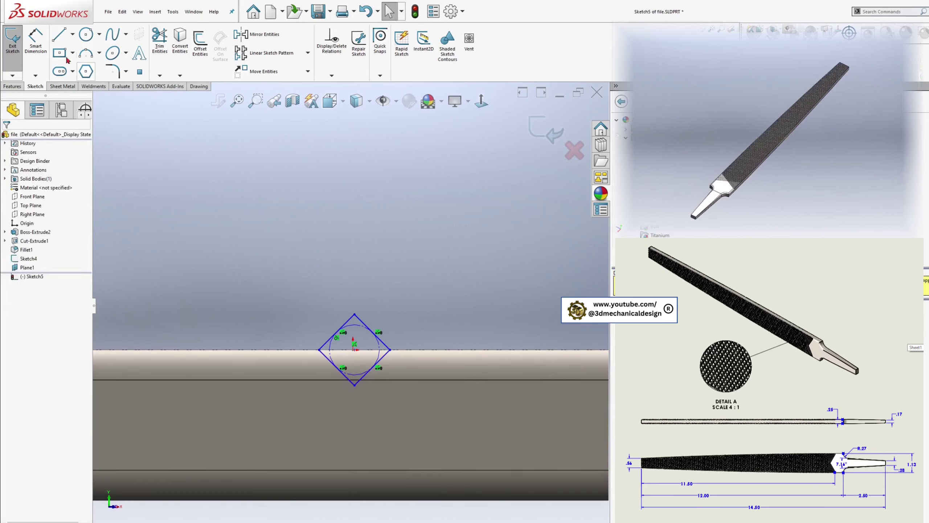
Dimension the horizontal distance between the polygon's two side corners as 1/16 in.
left_click(35, 40)
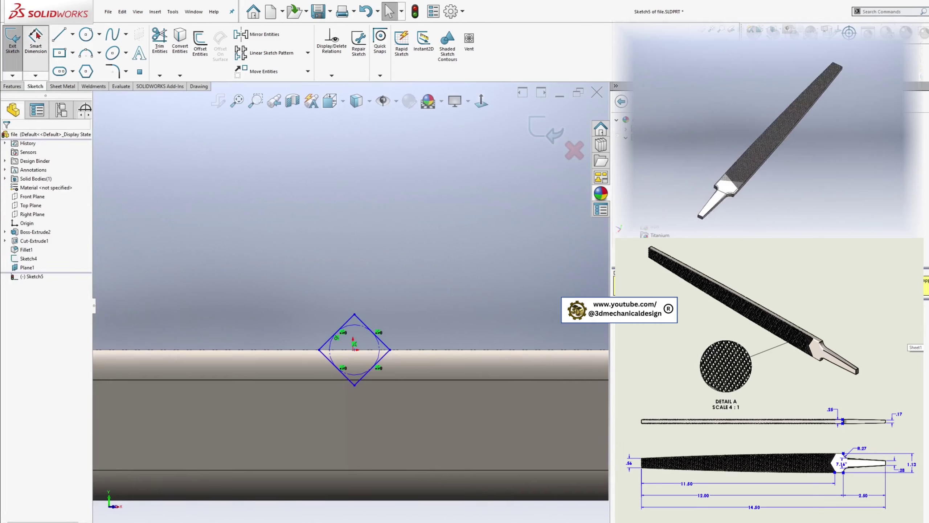
left_click(319, 349)
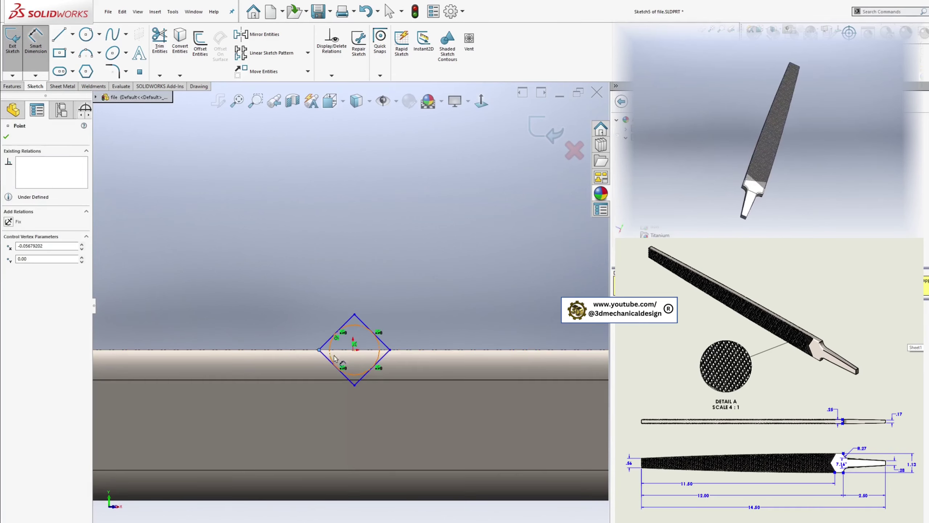
left_click(389, 350)
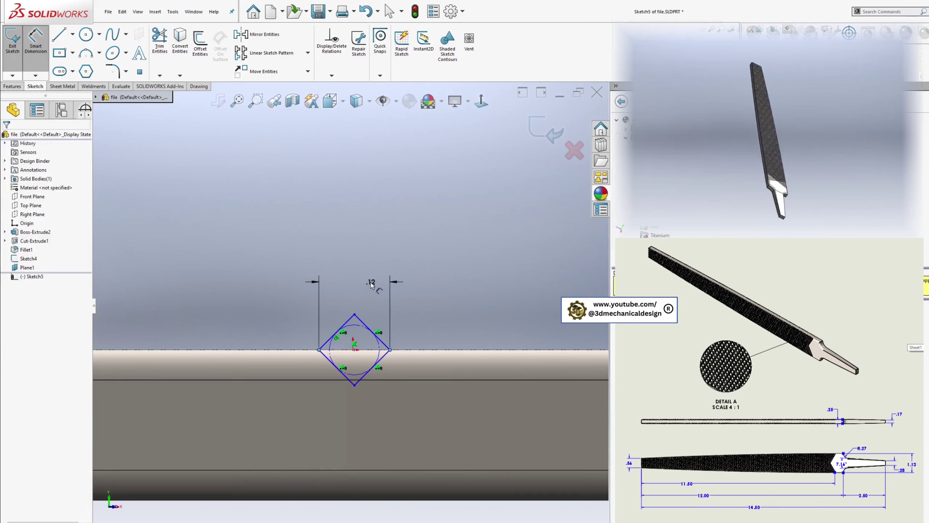
left_click(370, 283)
type("1/16")
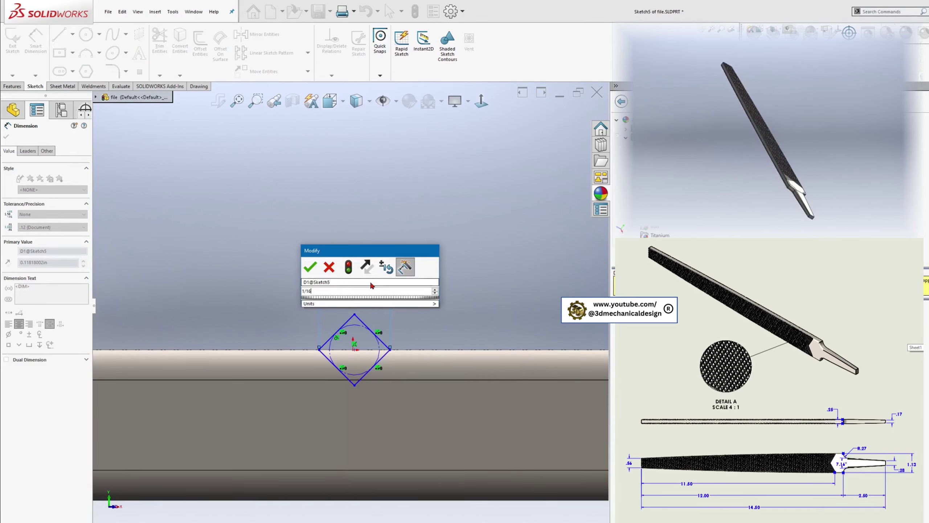
key("Return")
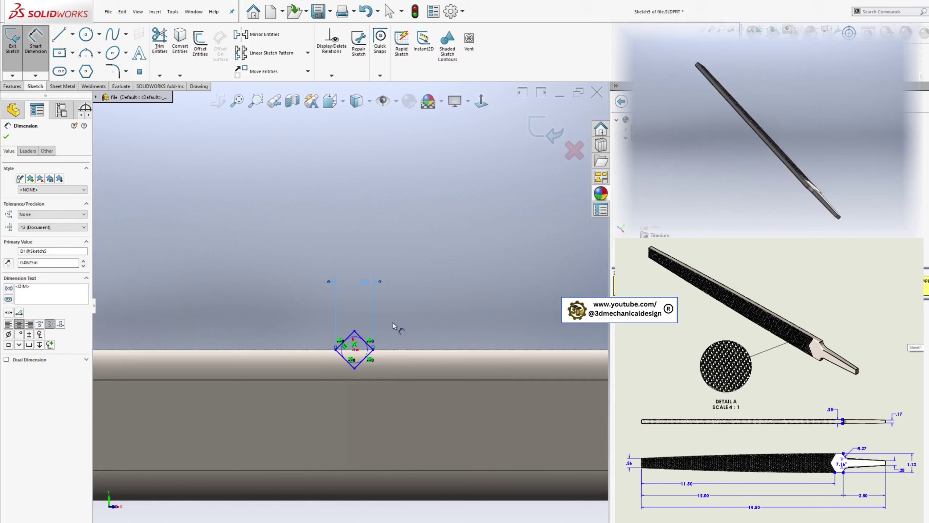
scroll(379, 372, "up", 2)
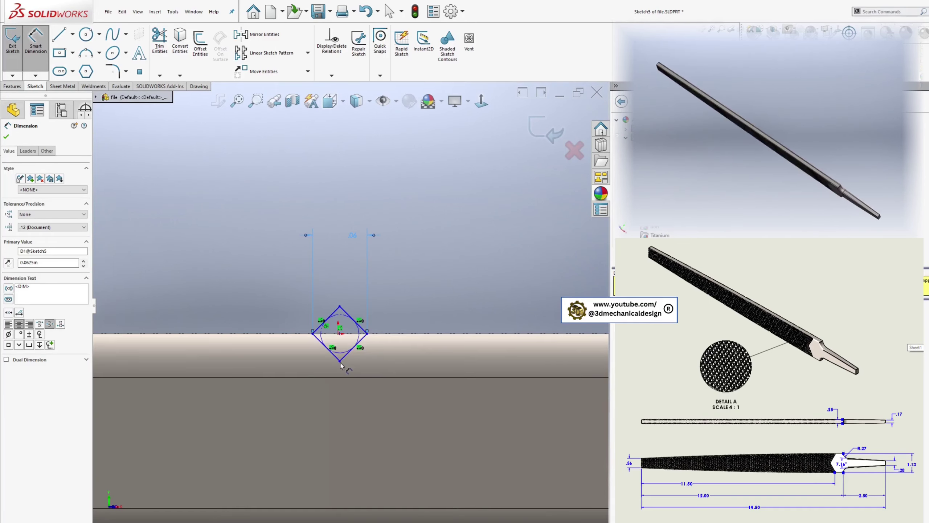
key("Escape")
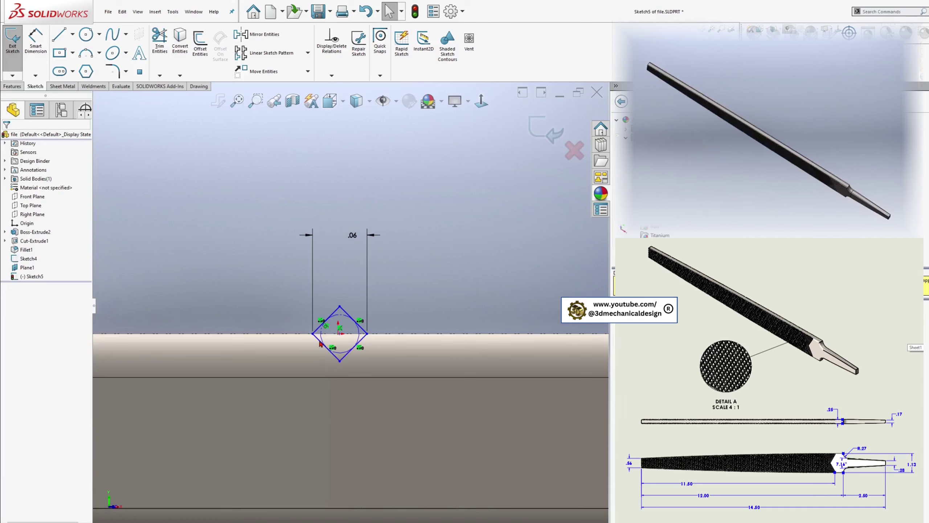
Apply an Equal relation to all four sides of the polygon.
left_click(319, 342)
left_click(363, 342, "ctrl")
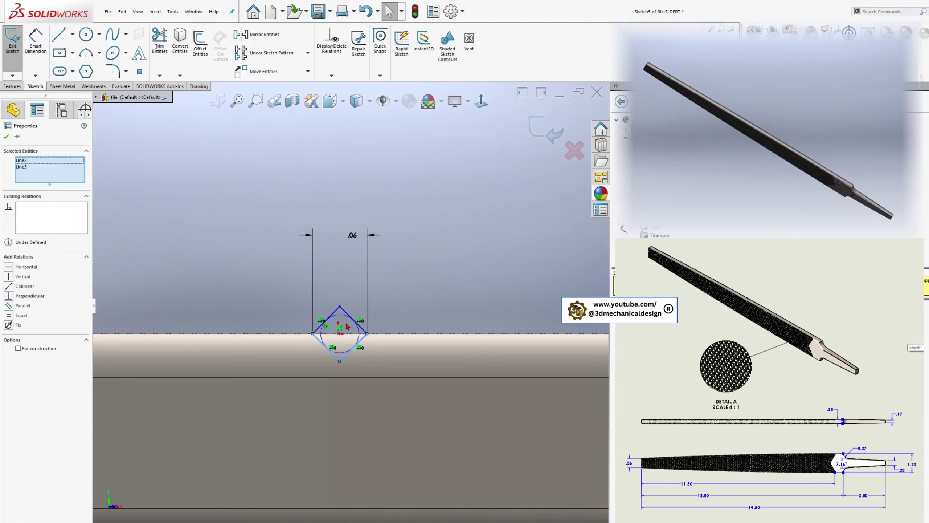
left_click(337, 314, "ctrl")
left_click(353, 314, "ctrl")
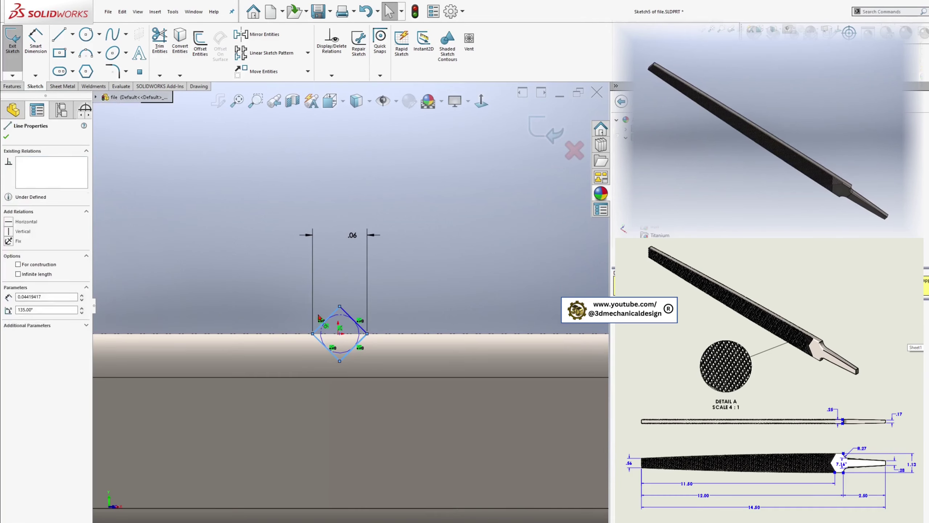
left_click(9, 312)
left_click(181, 249)
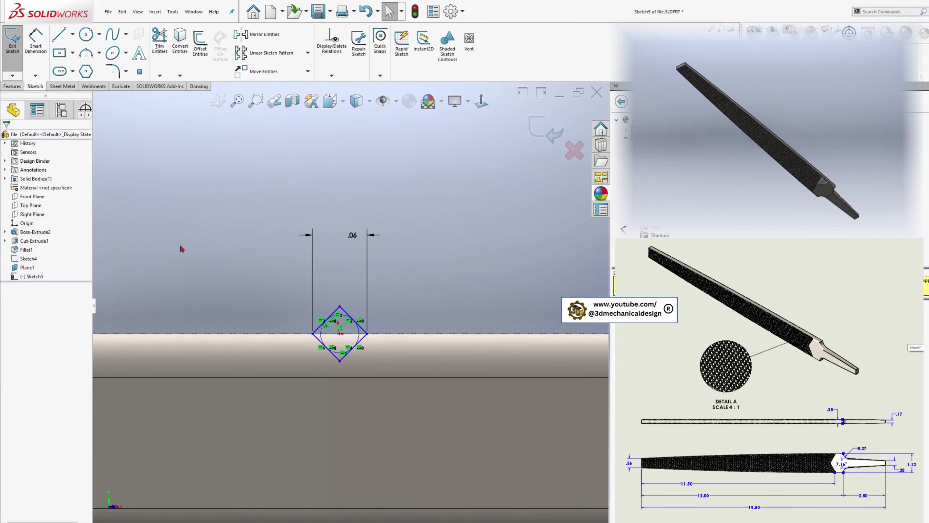
Draw a vertical centerline connecting the polygon's upper and lower corners.
left_click(73, 34)
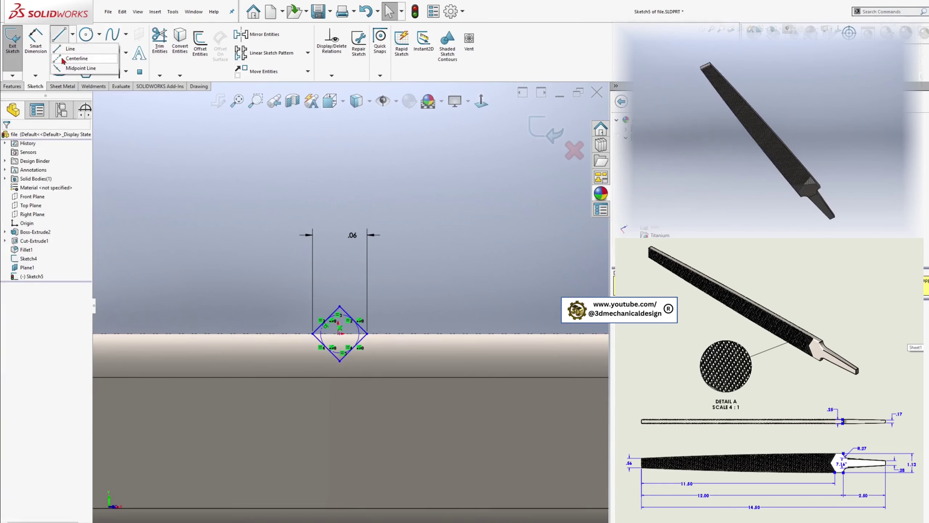
left_click(88, 56)
left_click(340, 306)
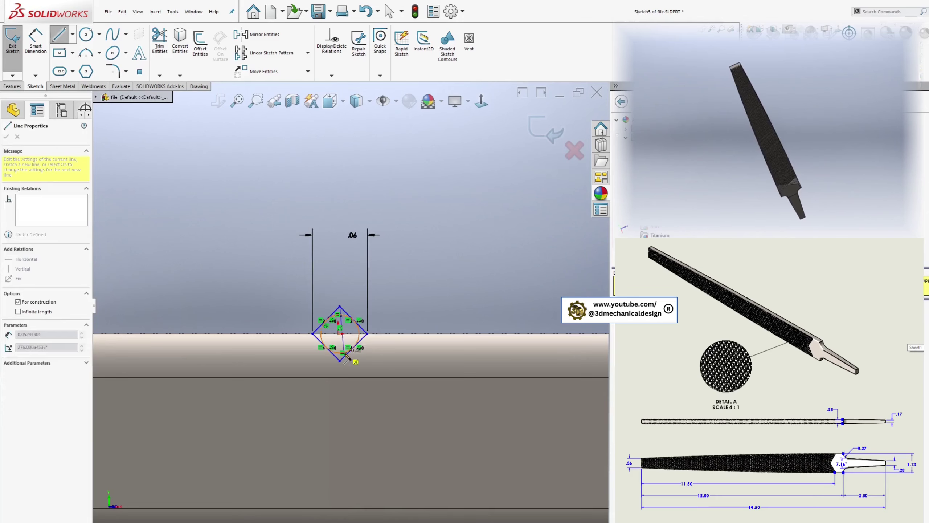
left_click(340, 360)
key("Escape")
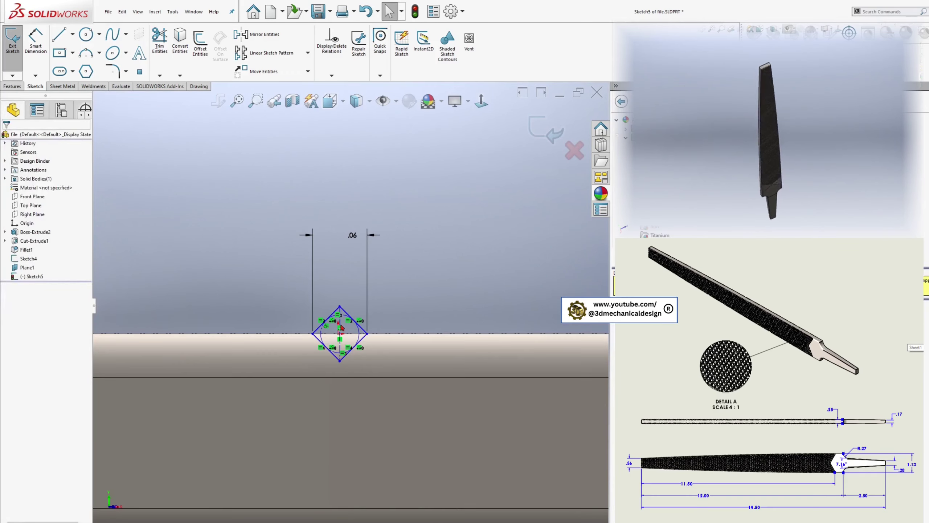
left_click(339, 318)
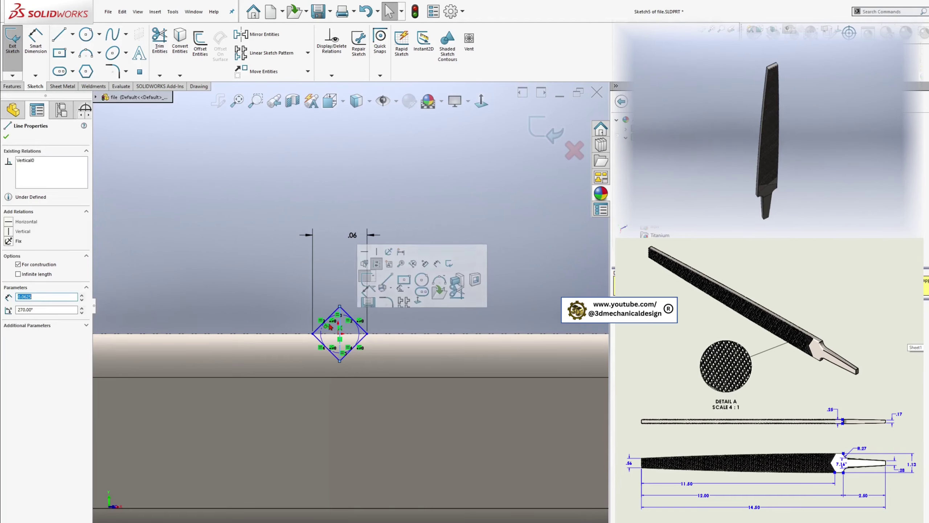
left_click(214, 218)
scroll(312, 327, "down", 3)
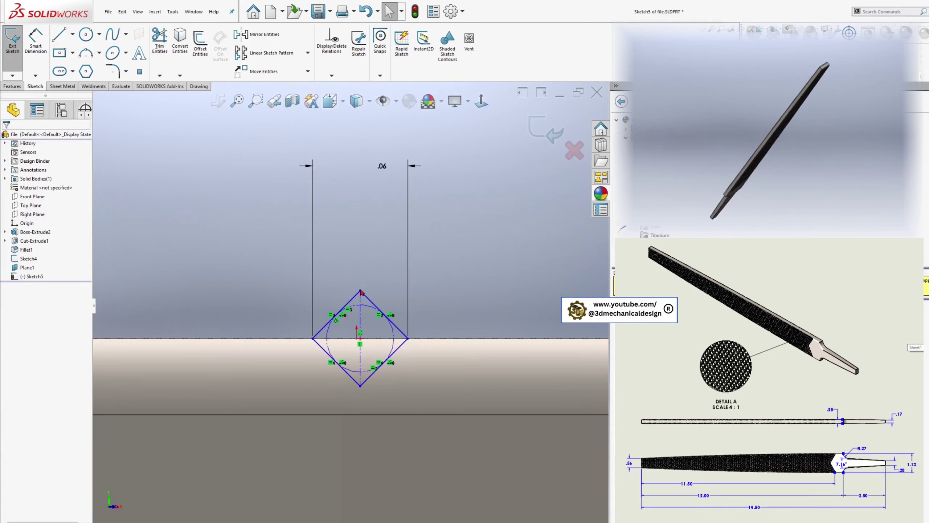
Pull the diamond off the sketch origin, and make its centre coincident with the origin again.
left_click_drag(361, 290, 345, 270)
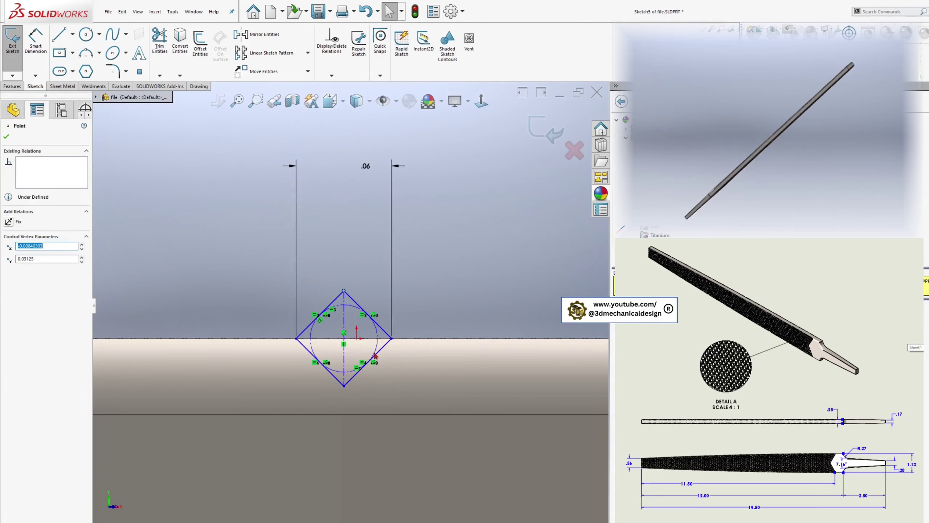
scroll(358, 349, "down", 3)
mouse_move(358, 350)
middle_mouse_down()
mouse_move(353, 359)
mouse_move(350, 275)
middle_mouse_up()
scroll(349, 261, "down", 8)
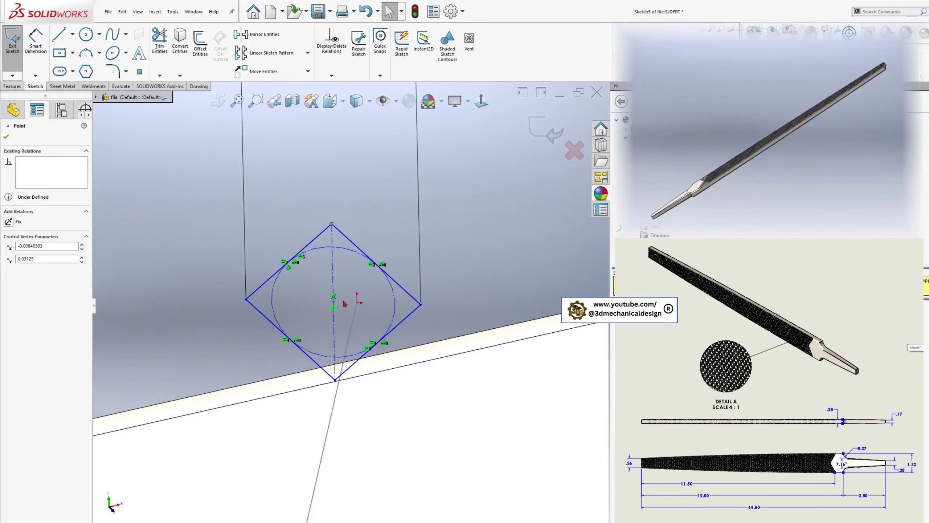
left_click_drag(334, 305, 355, 303)
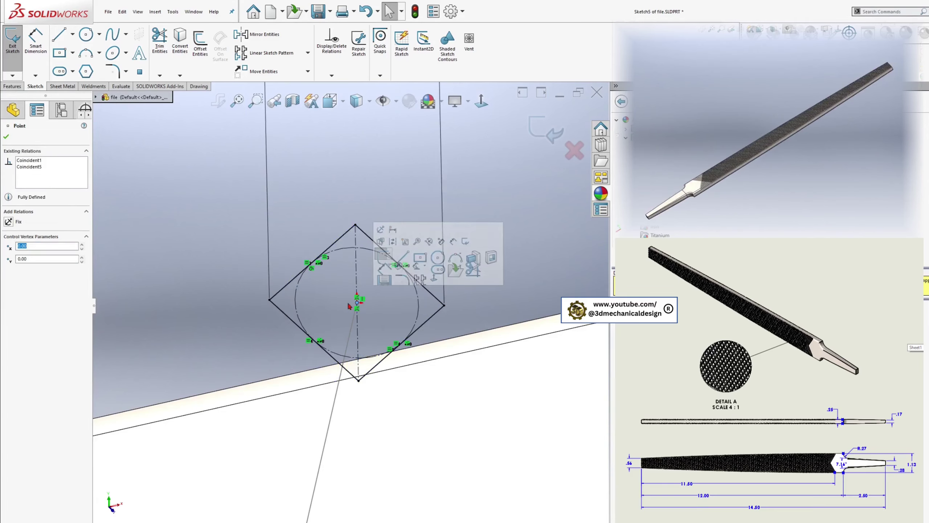
Cut-extrude the diamond profile Through All in both directions to form one diagonal groove across the blade.
scroll(369, 372, "up", 8)
middle_click_drag(369, 372, 168, 335)
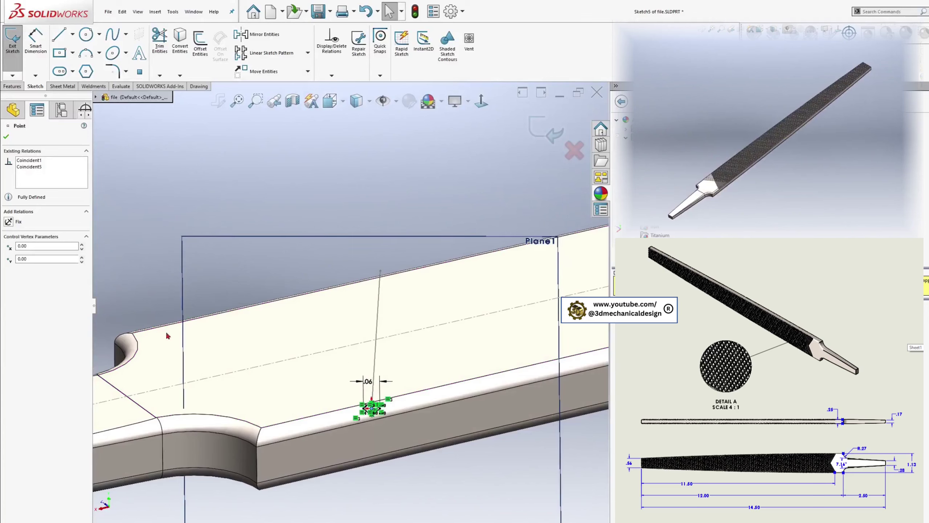
left_click(12, 87)
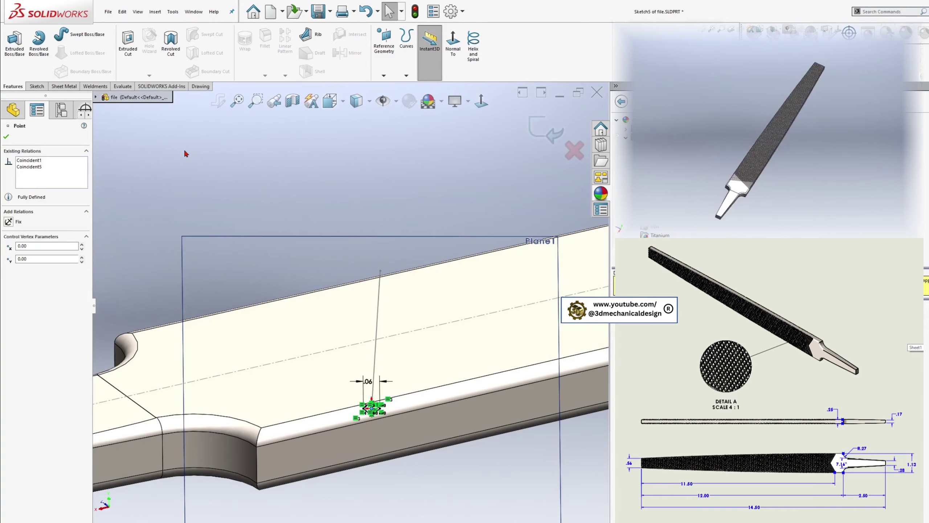
left_click(128, 40)
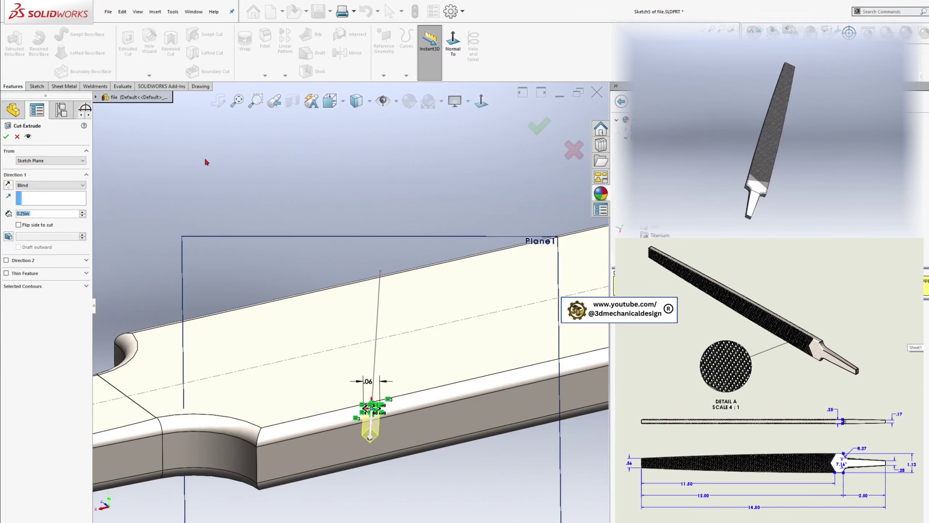
left_click(50, 185)
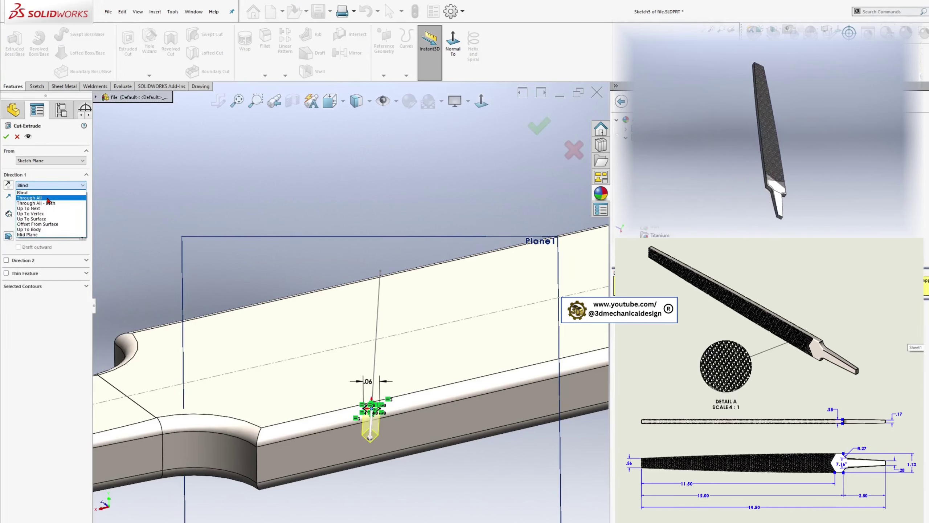
left_click(37, 197)
left_click(6, 247)
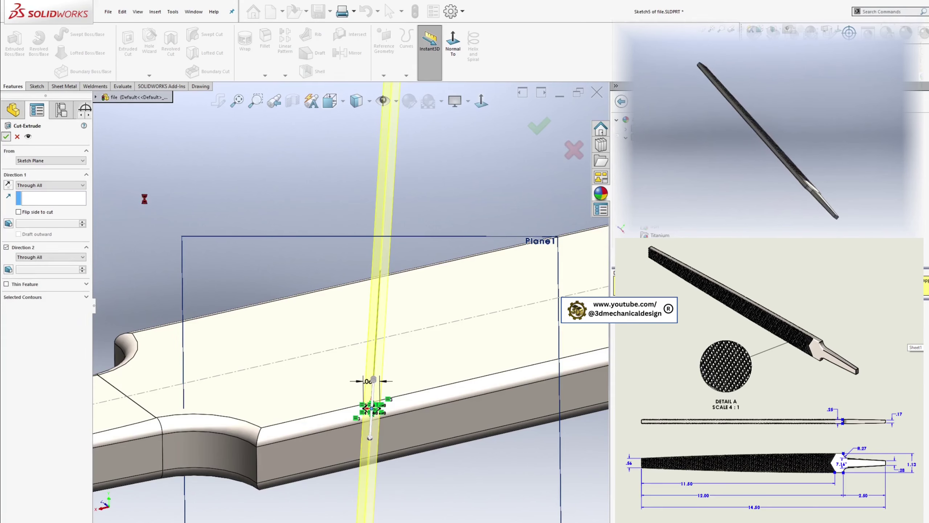
Set up a linear pattern of the groove cut along the blade's centerline with a spacing of 1/16 + 0.01 in.
mouse_move(396, 393)
middle_mouse_down()
mouse_move(365, 369)
mouse_move(420, 374)
mouse_move(410, 390)
middle_mouse_up()
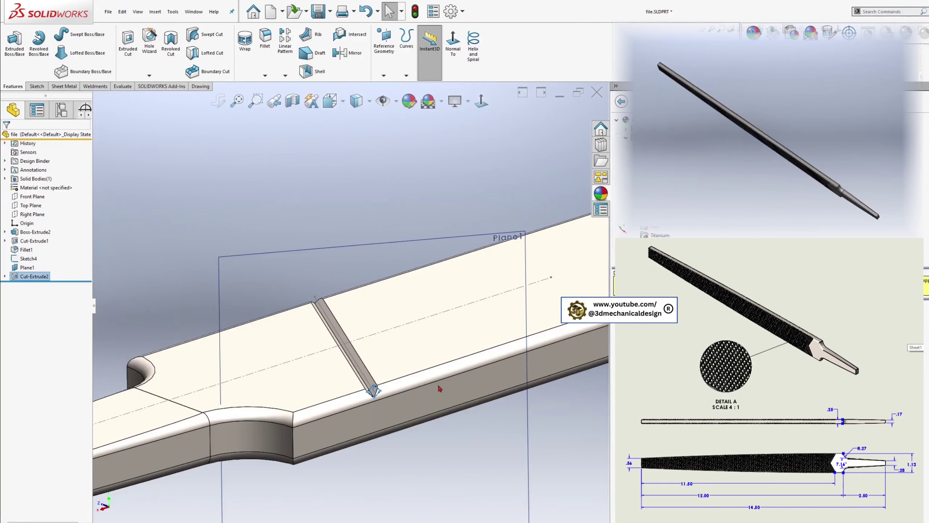
left_click(285, 76)
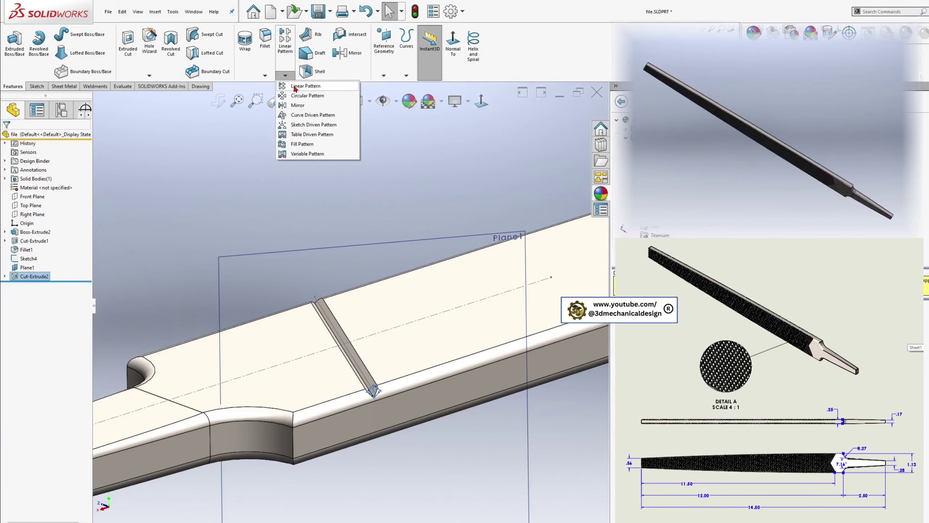
left_click(295, 86)
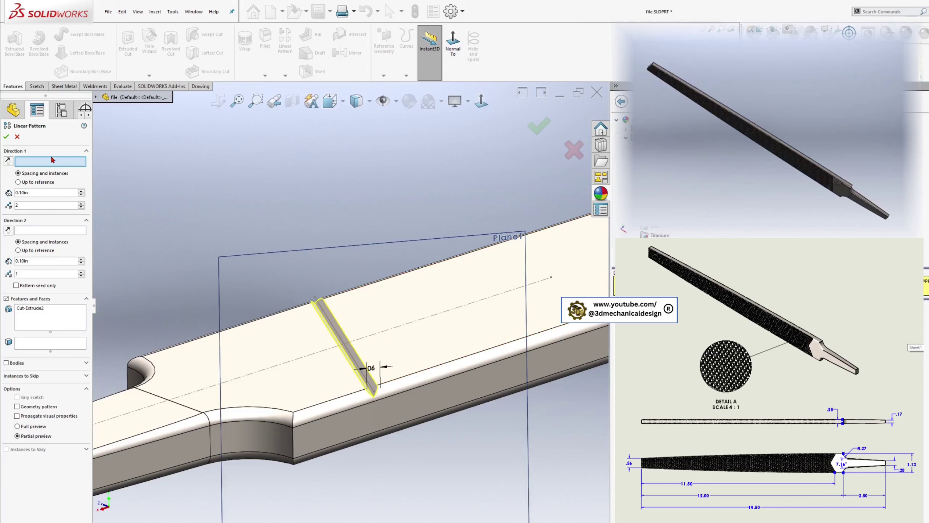
left_click(449, 313)
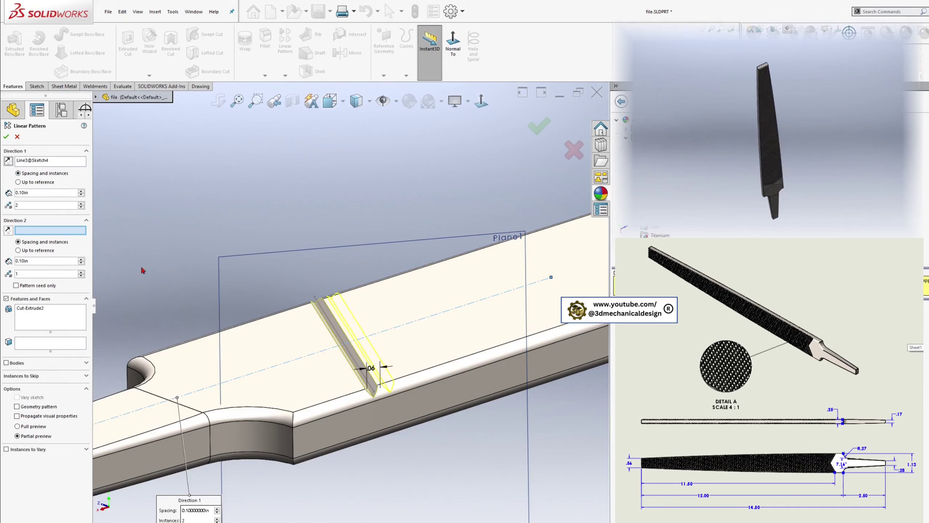
middle_click_drag(145, 265, 309, 373)
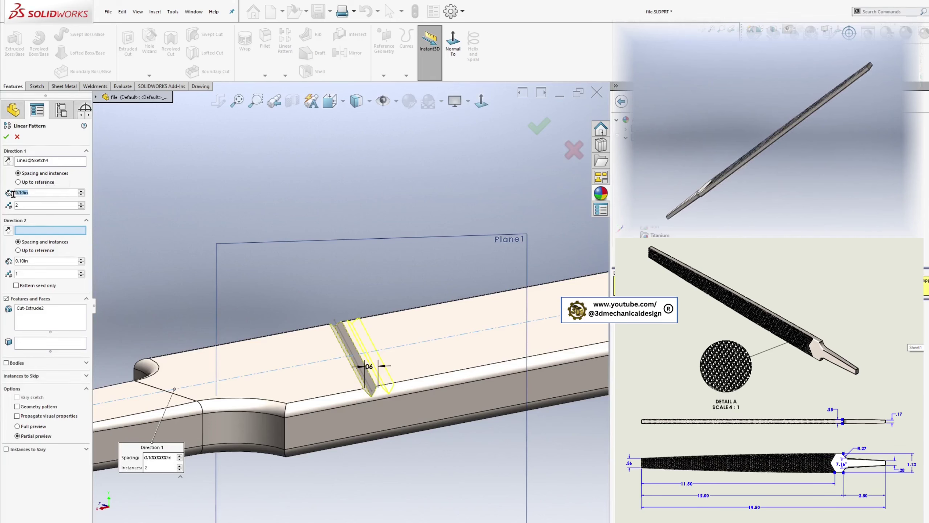
type("1/")
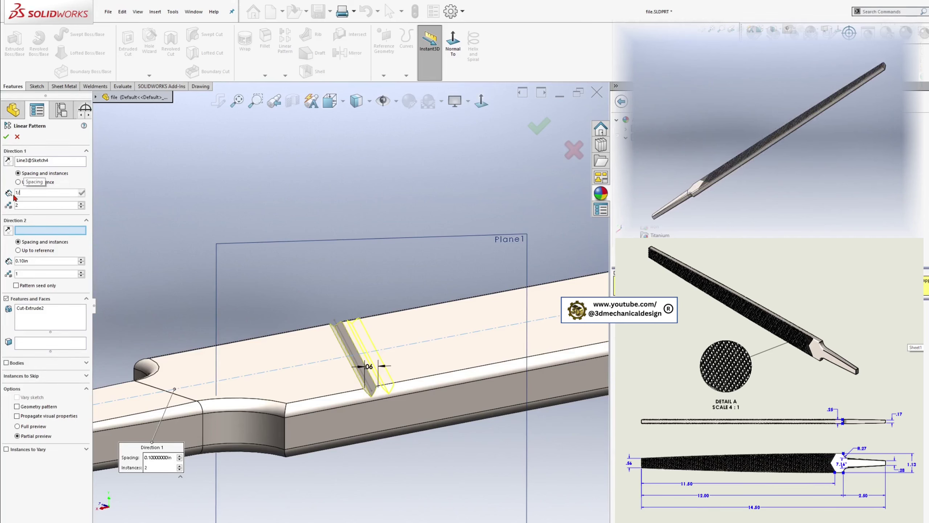
type("16")
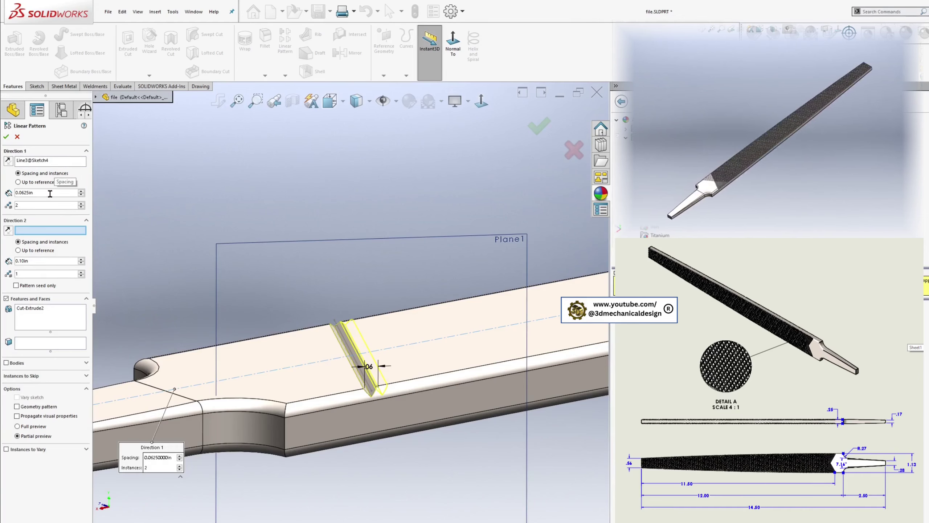
type("+0.01")
left_click(6, 136)
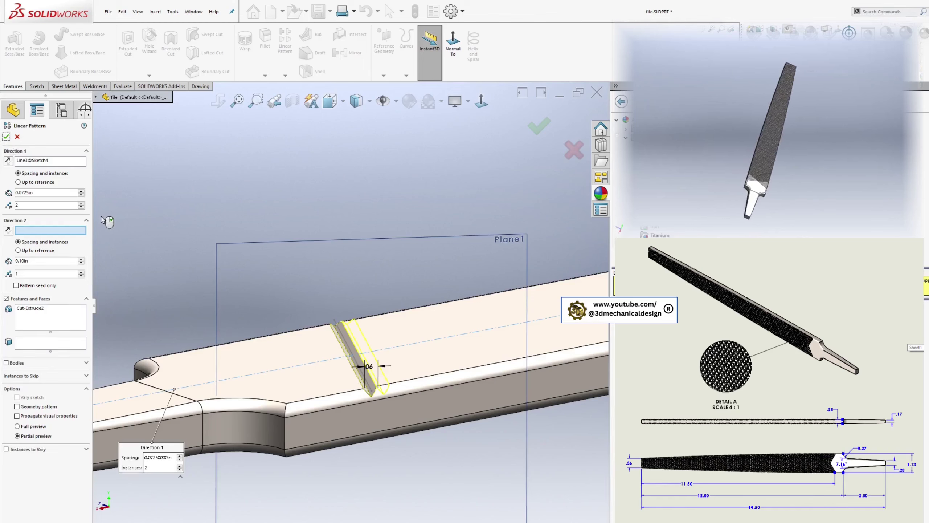
Set the groove pattern to 160 instances so it reaches the blade's tip, and create the pattern.
scroll(204, 241, "up", 1)
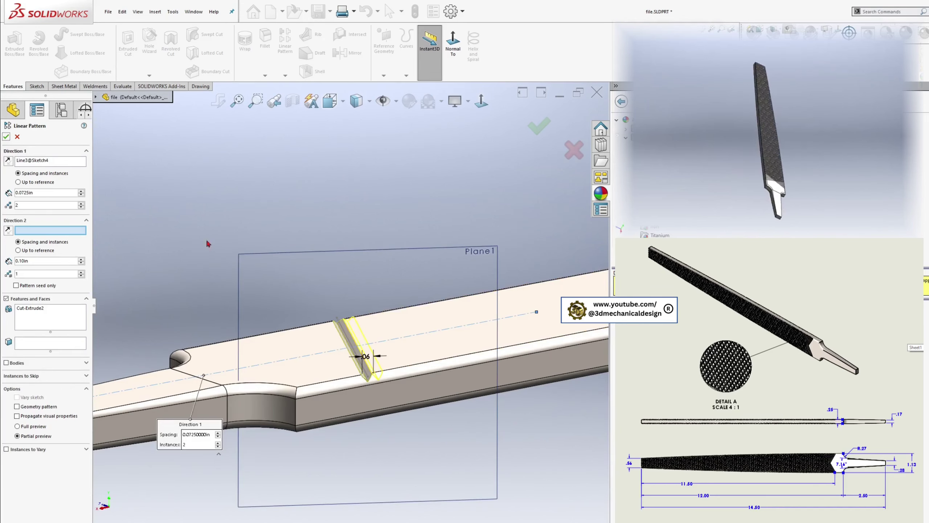
left_click(81, 203)
left_click(81, 203)
left_click(81, 203)
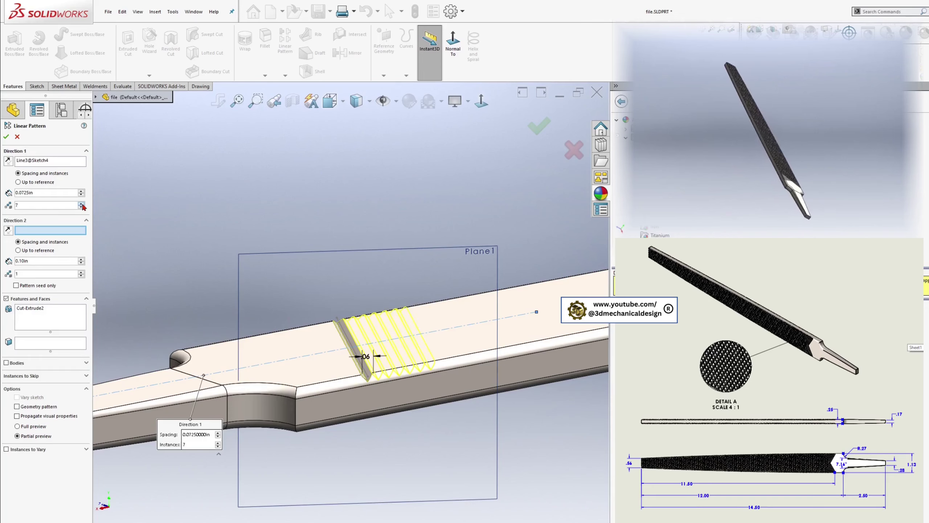
left_click(81, 203)
left_click(81, 203)
left_click(81, 203)
left_click(81, 203)
left_click(81, 203)
scroll(280, 305, "up", 4)
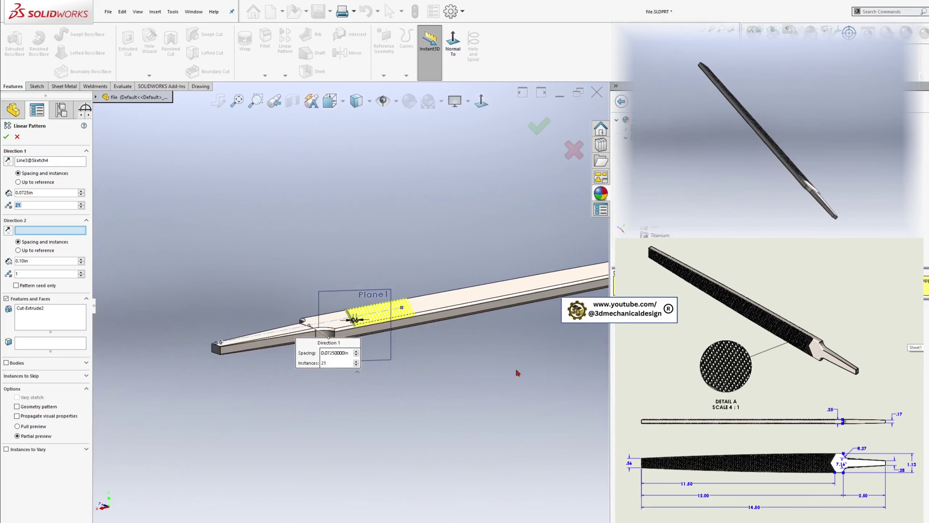
scroll(535, 306, "up", 3)
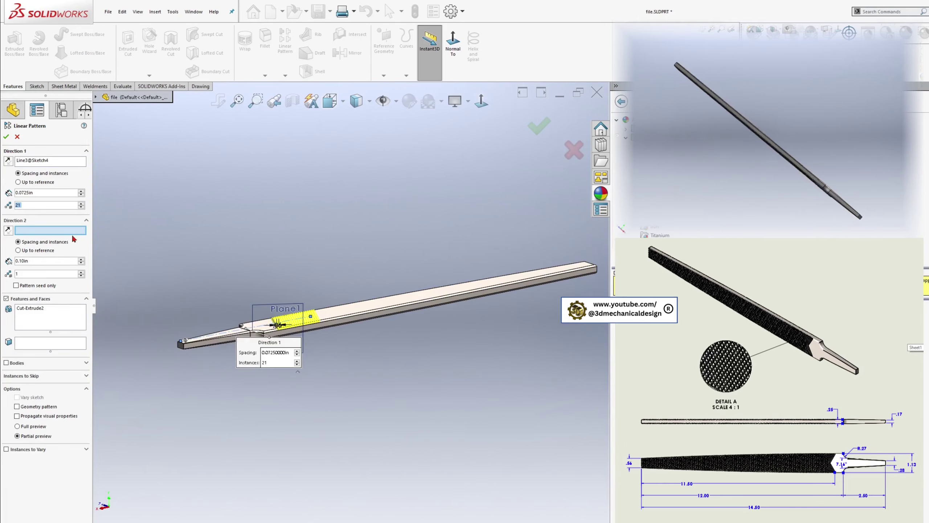
left_click(81, 203)
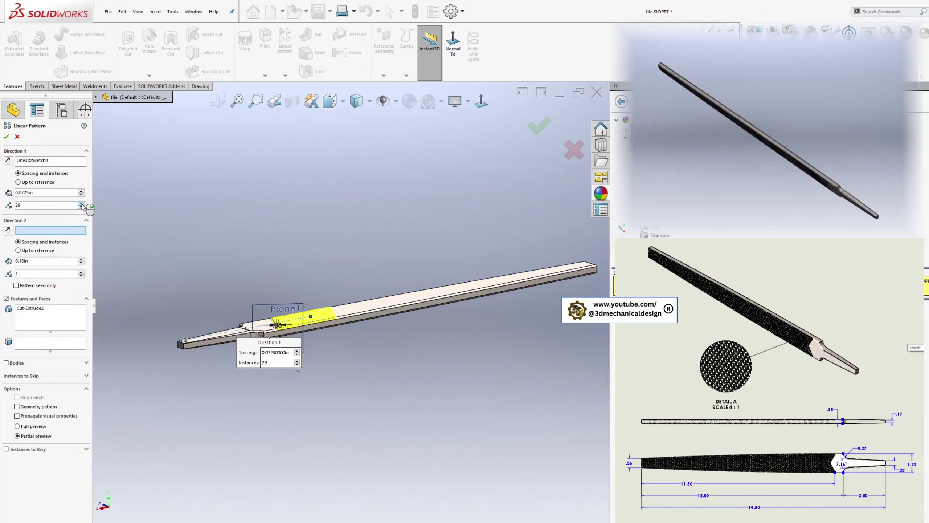
left_click(81, 203)
left_click(80, 203)
left_click(81, 204)
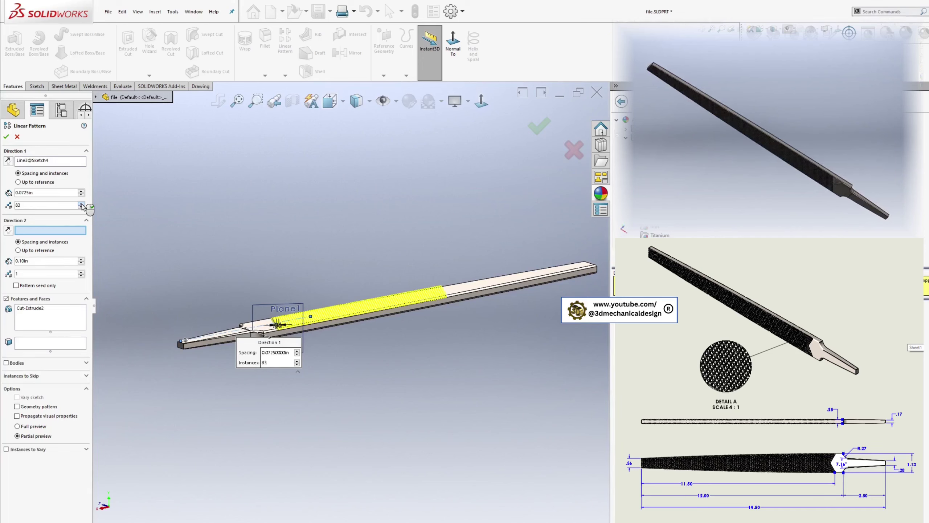
left_click(81, 204)
left_click(81, 203)
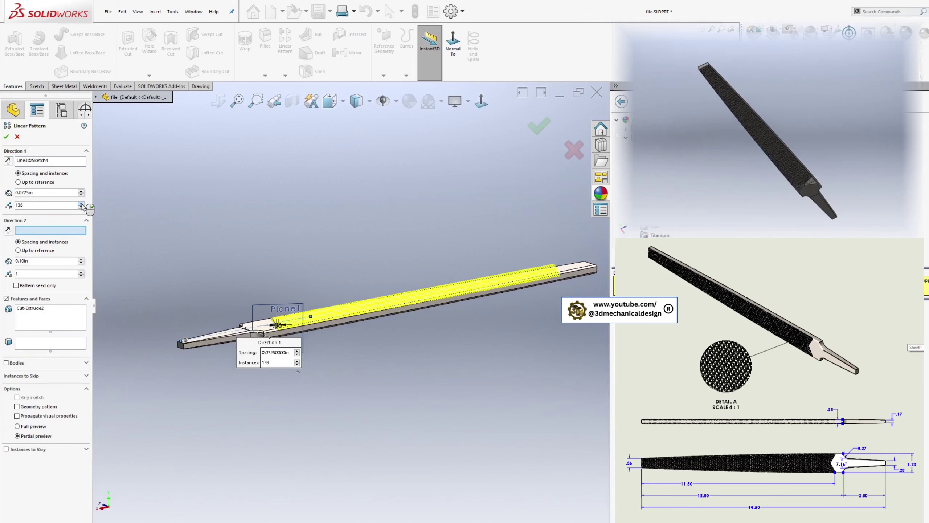
left_click(81, 205)
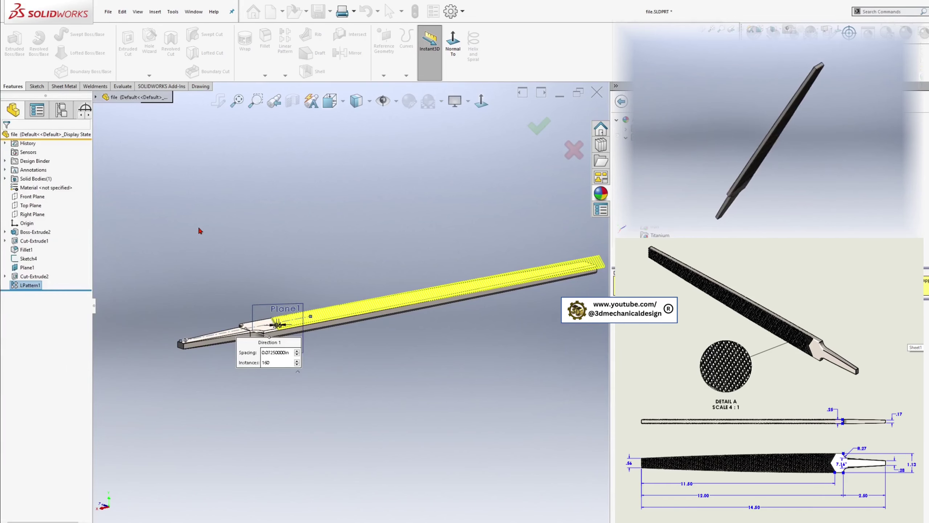
Mirror the linear groove pattern about the Front Plane to add crossing diagonal teeth on the blade.
middle_click_drag(407, 321, 399, 354)
scroll(392, 339, "down", 3)
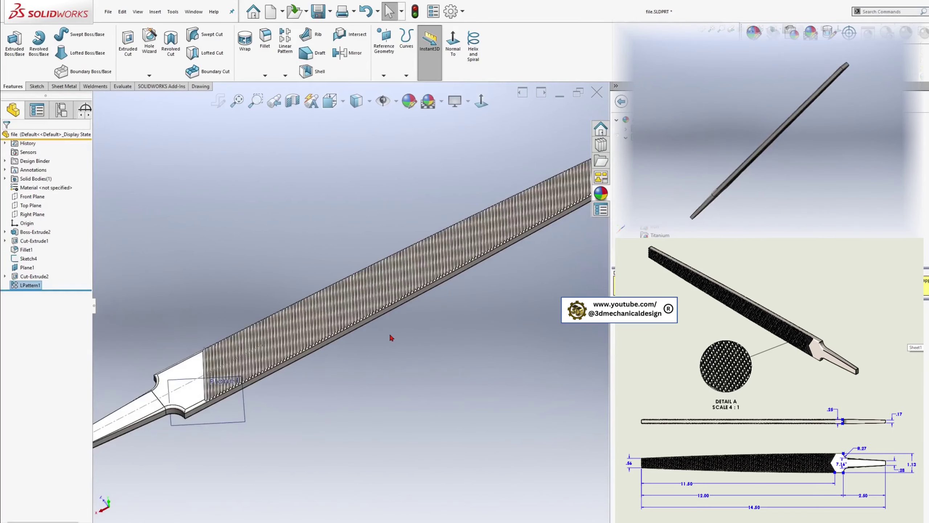
middle_click_drag(381, 324, 358, 286)
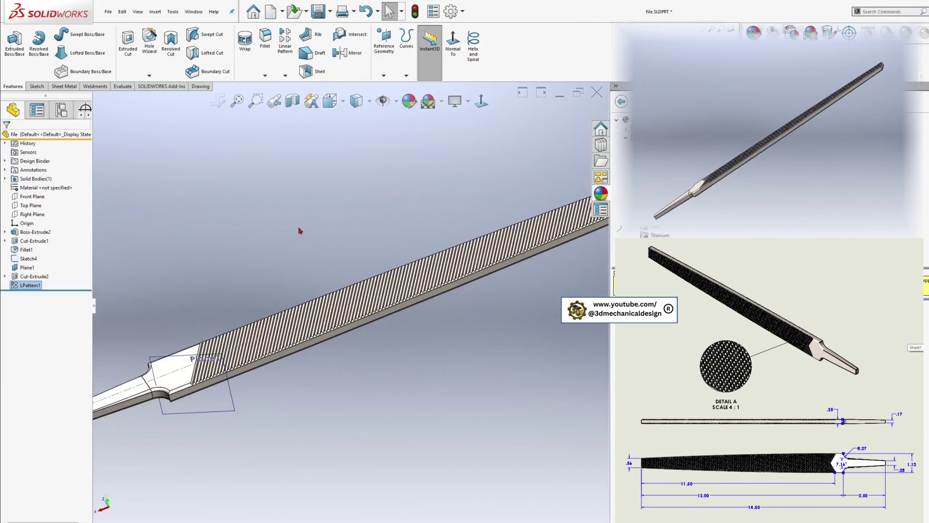
left_click(31, 206)
middle_click_drag(165, 263, 197, 252)
left_click(32, 215)
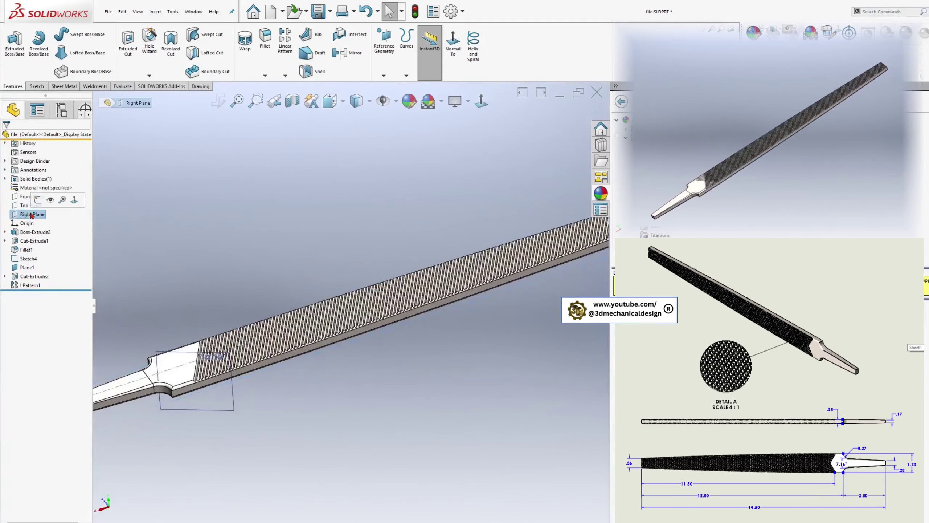
key("f")
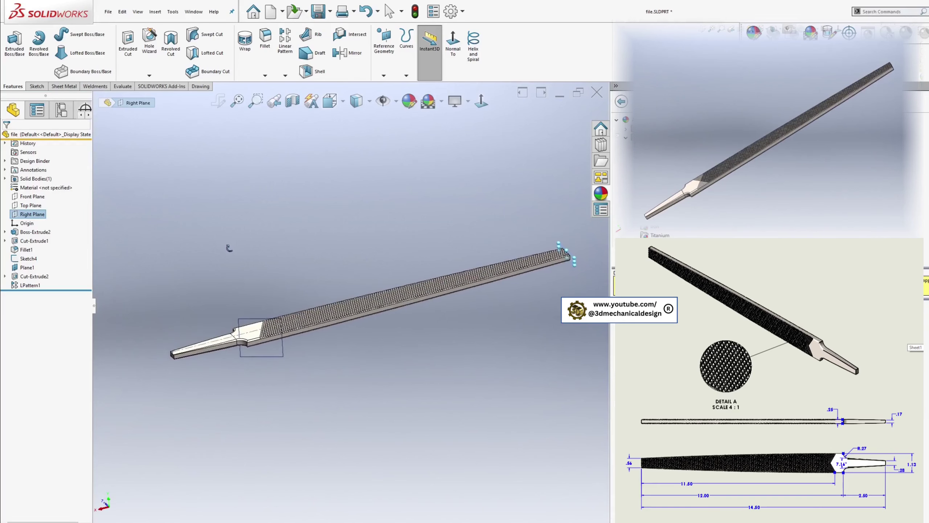
left_click(33, 197)
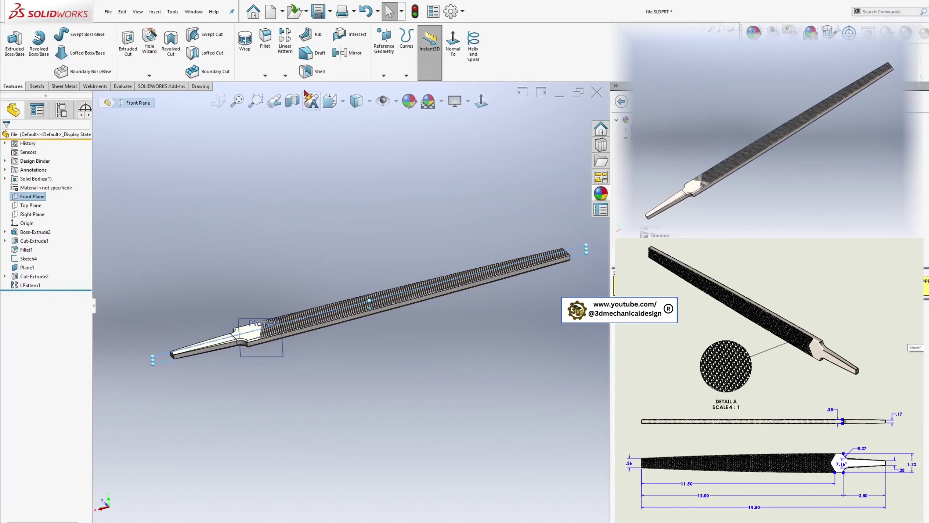
left_click(286, 75)
left_click(298, 105)
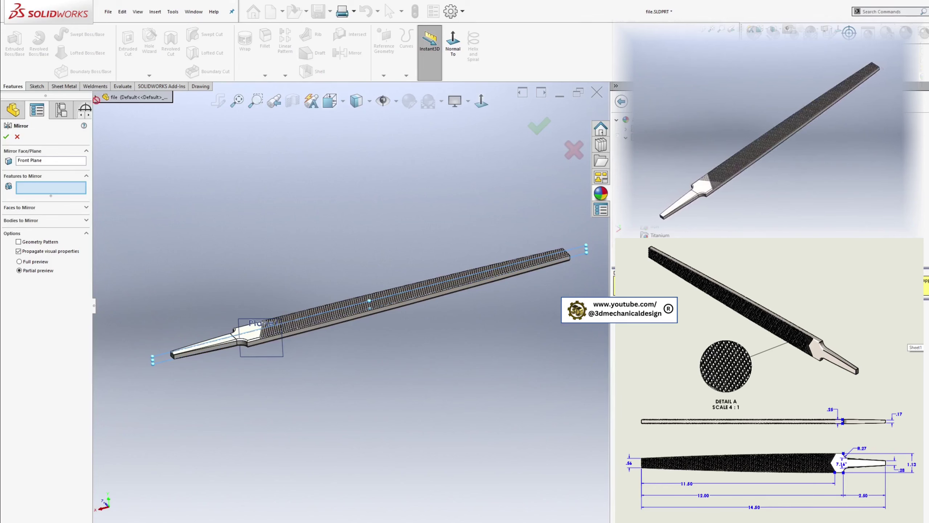
left_click(96, 98)
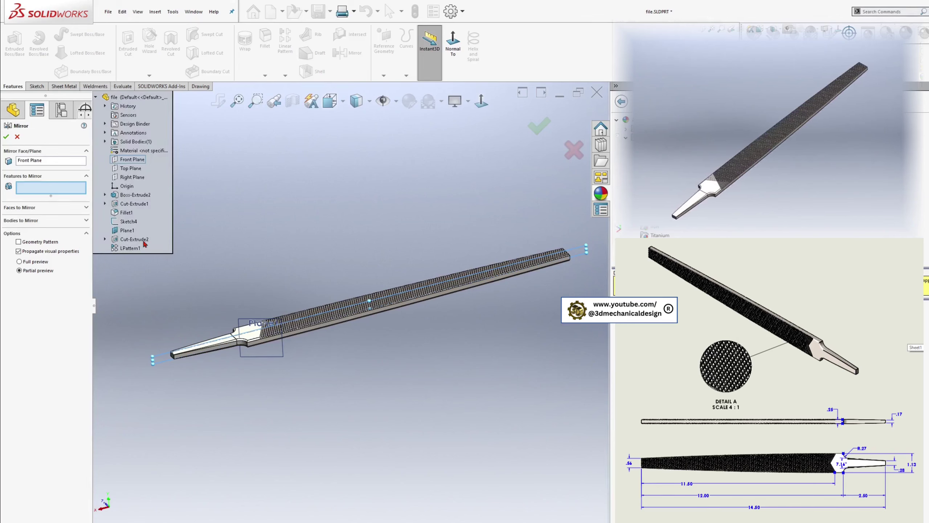
left_click(126, 249)
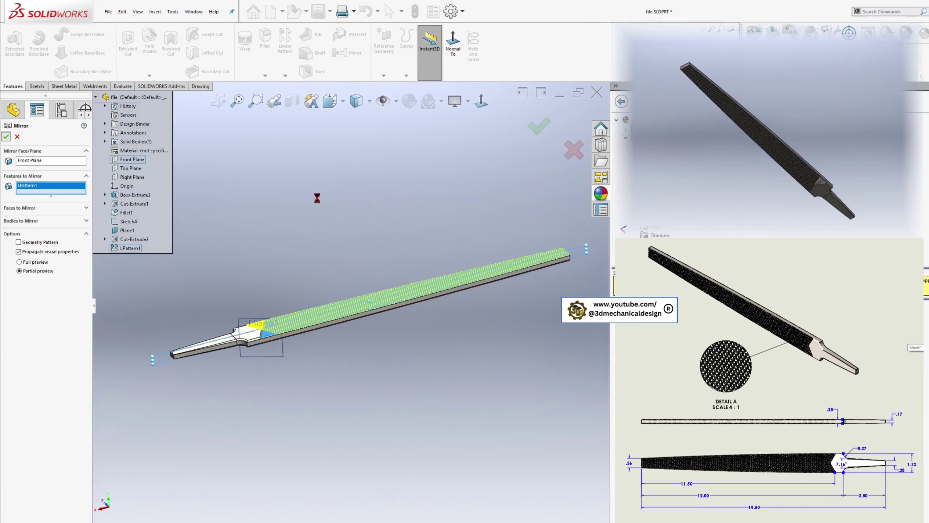
key("Return")
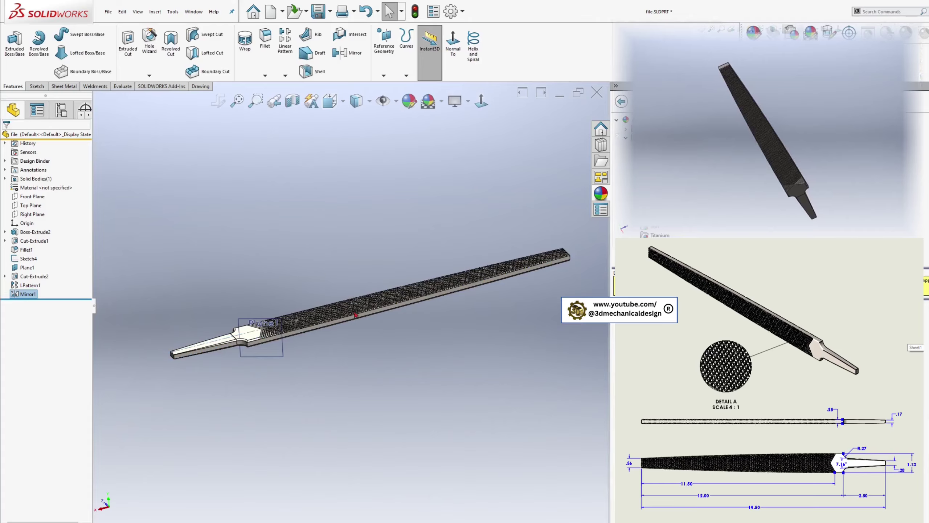
scroll(356, 315, "down", 10)
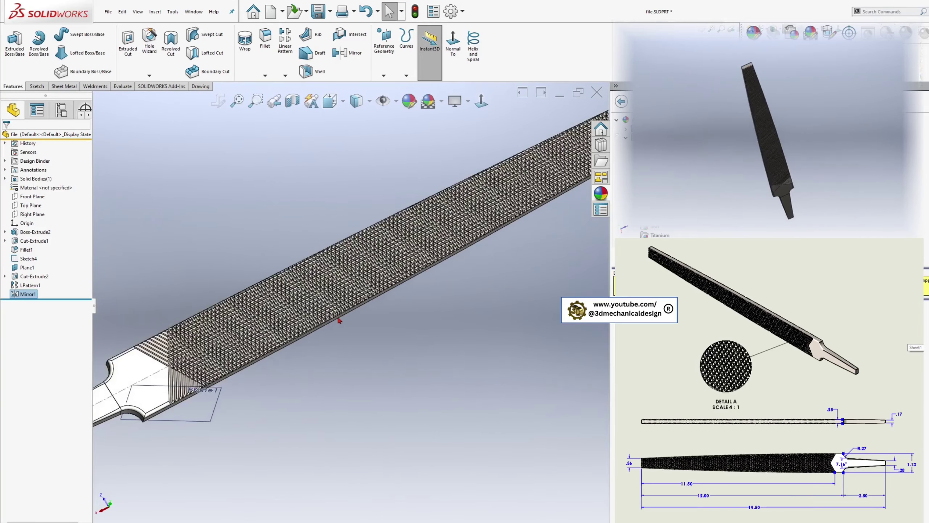
middle_click_drag(339, 321, 289, 384)
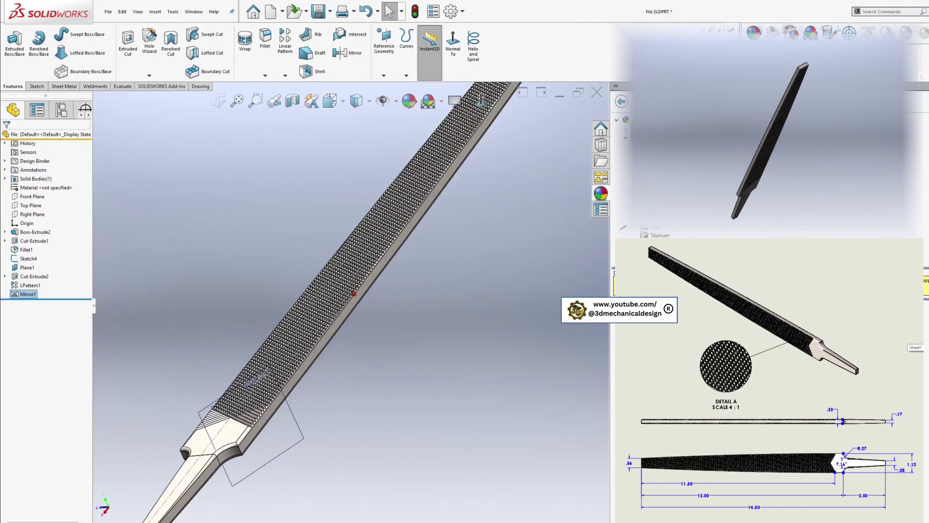
Create a reference plane midway between the blade's two opposite flat faces.
left_click(231, 438)
middle_click_drag(230, 437, 215, 362)
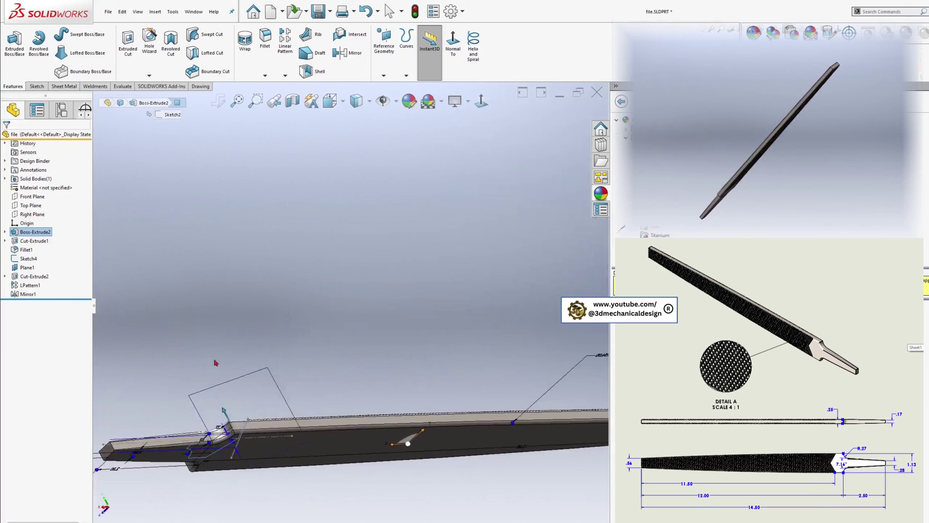
left_click(282, 445)
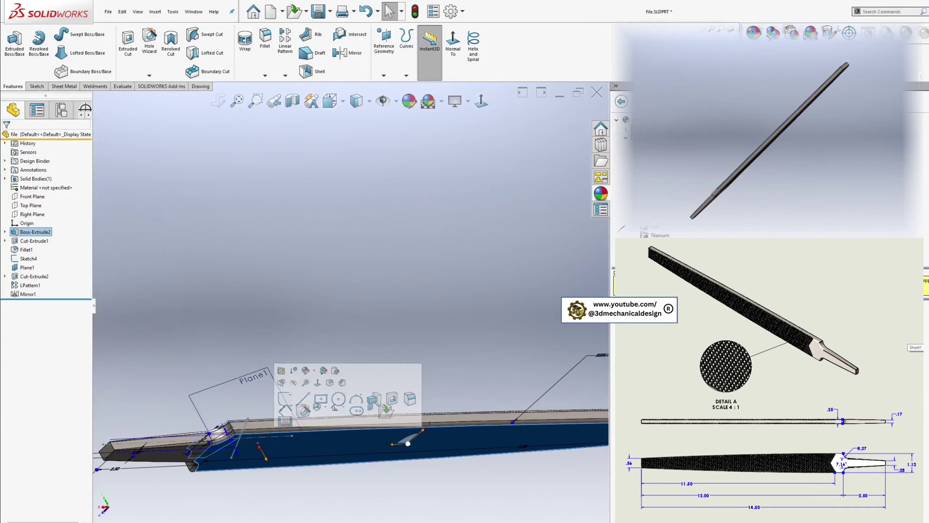
left_click(383, 76)
left_click(396, 87)
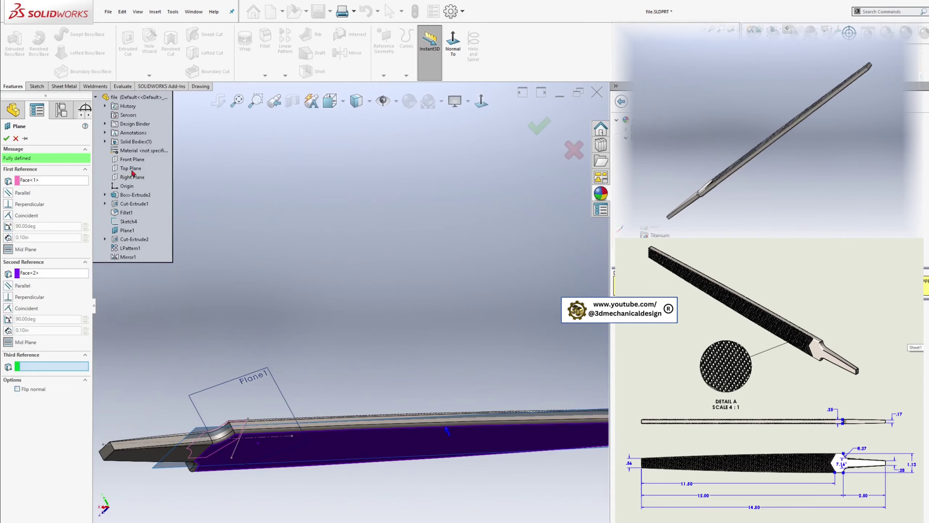
left_click(7, 138)
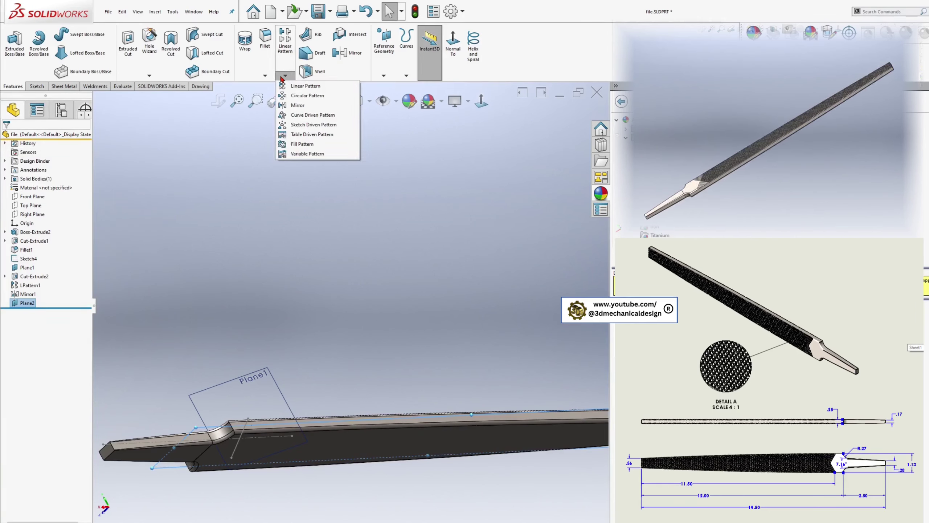
Mirror the existing mirrored groove feature about the new mid-plane to add crosshatched teeth to the blade's opposite face.
left_click(296, 104)
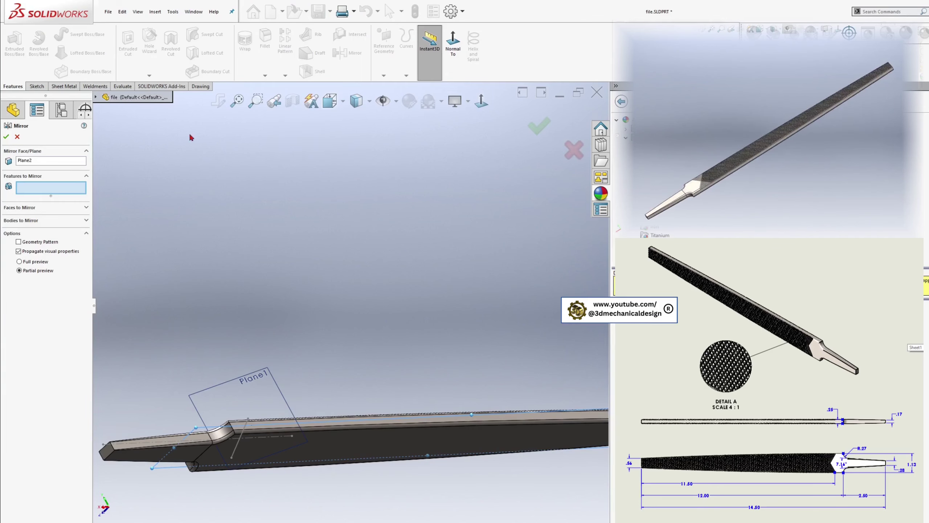
left_click(96, 97)
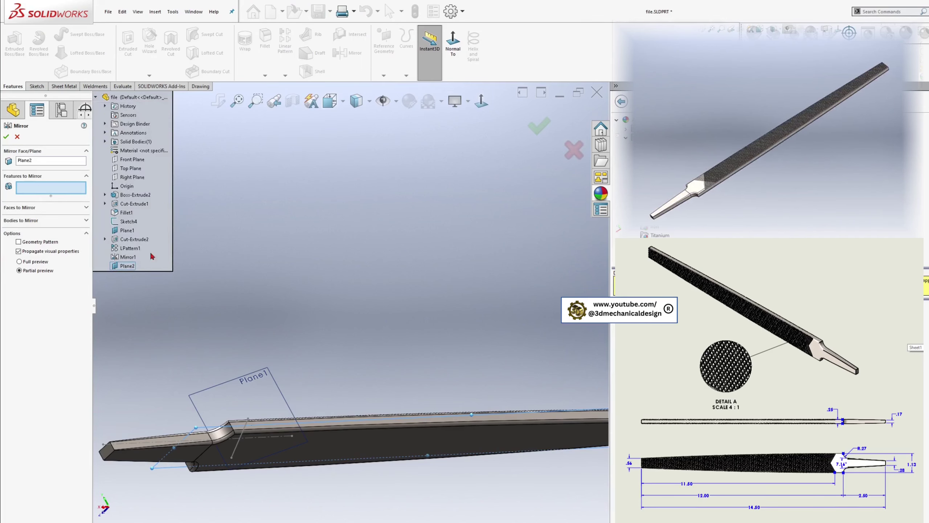
left_click(125, 258)
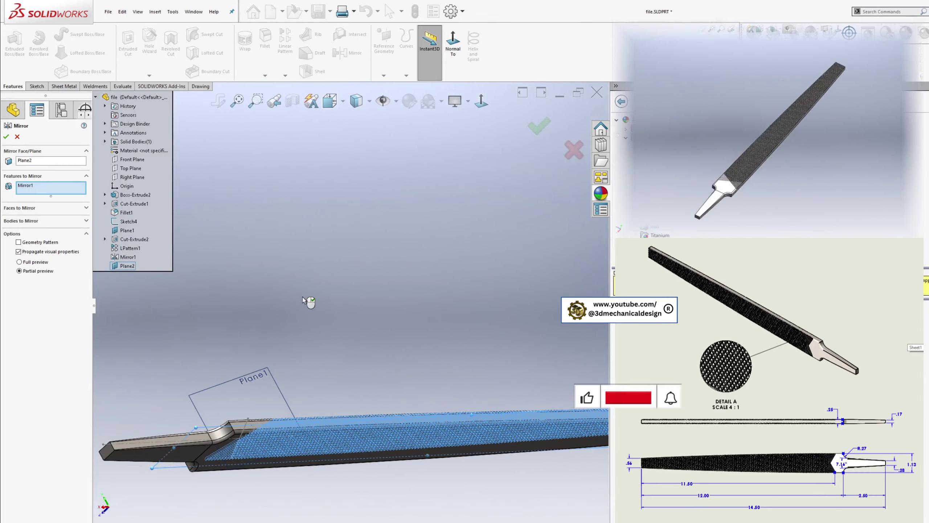
left_click(6, 137)
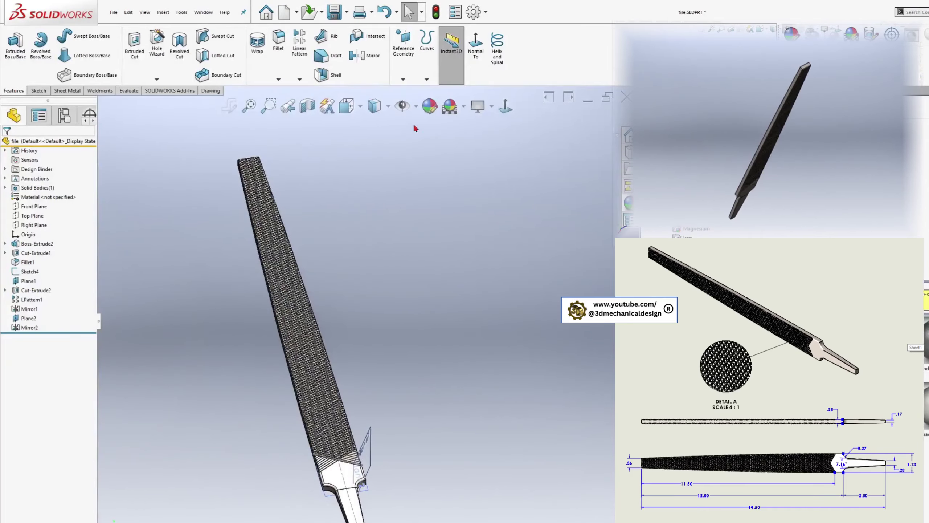
Inspect the crosshatched teeth on both faces and along the edge of the finished file.
middle_click_drag(340, 402, 290, 491)
scroll(296, 389, "down", 5)
scroll(296, 388, "up", 5)
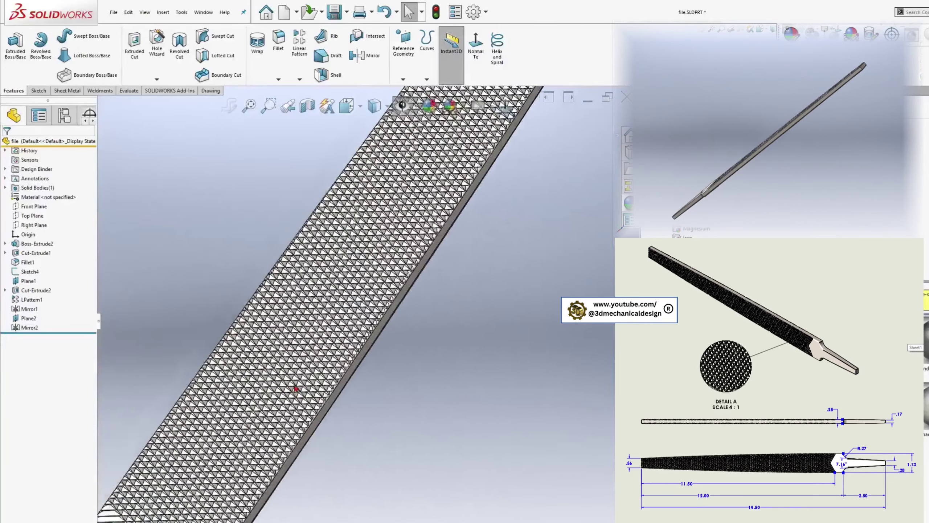
middle_click_drag(296, 389, 236, 329)
scroll(311, 389, "down", 3)
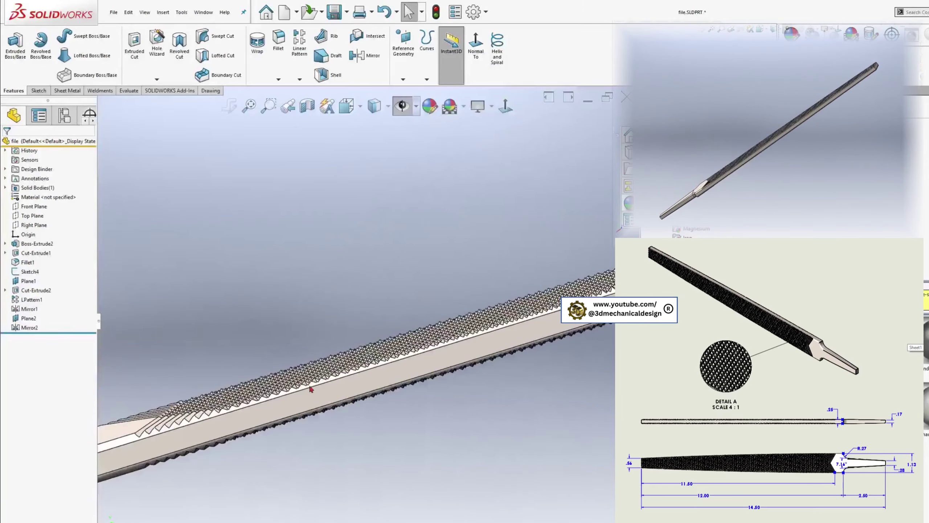
middle_click_drag(385, 380, 333, 278)
scroll(447, 259, "up", 5)
scroll(479, 284, "down", 2)
scroll(479, 284, "up", 3)
scroll(369, 318, "down", 3)
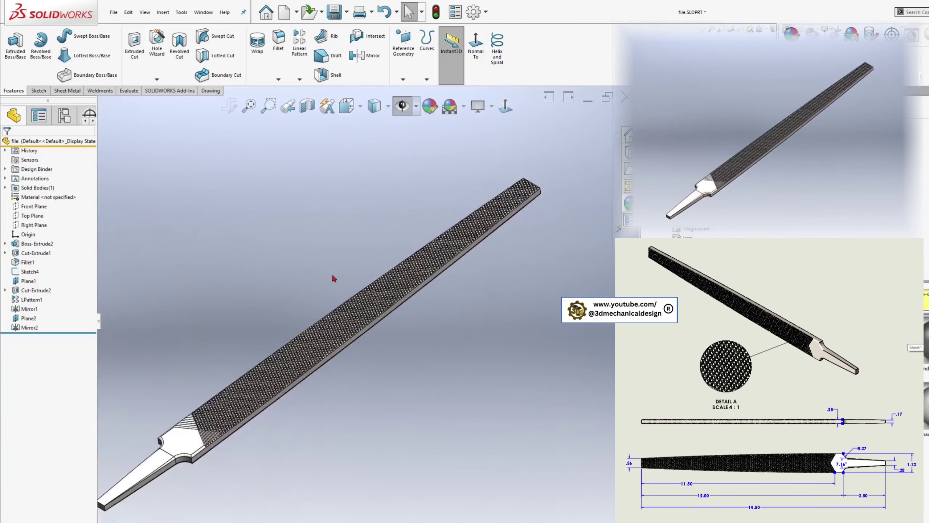